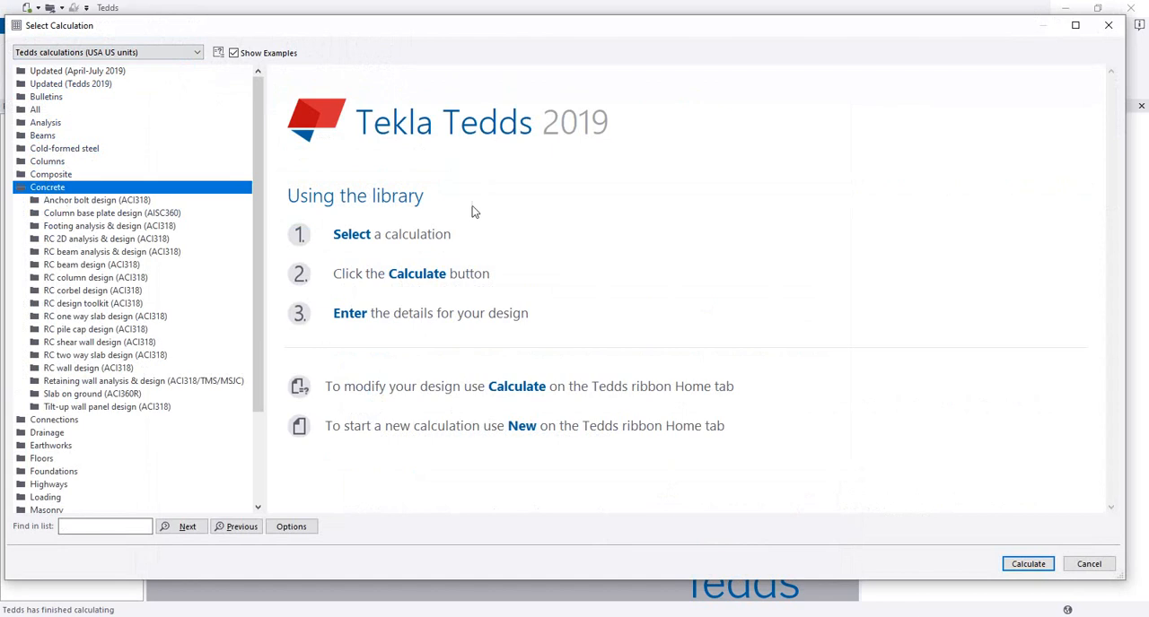
Step: Start the RC beam analysis & design (ACI318) calculation from the Concrete library and open its design options
double_click(93, 253)
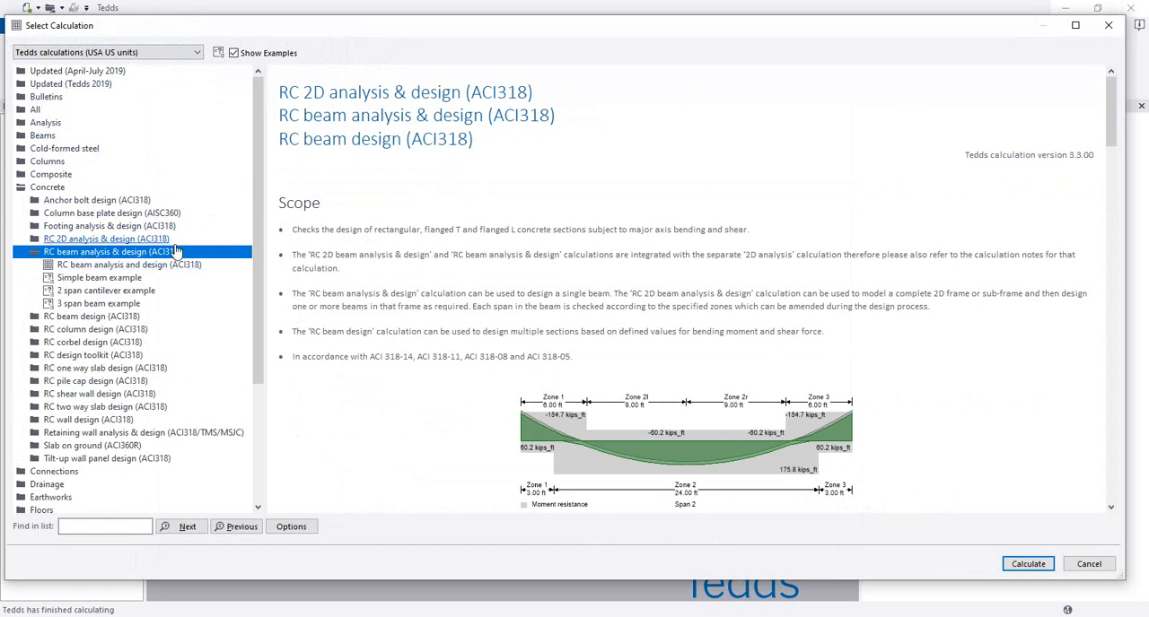
scroll(628, 323, down, 3)
scroll(862, 444, down, 3)
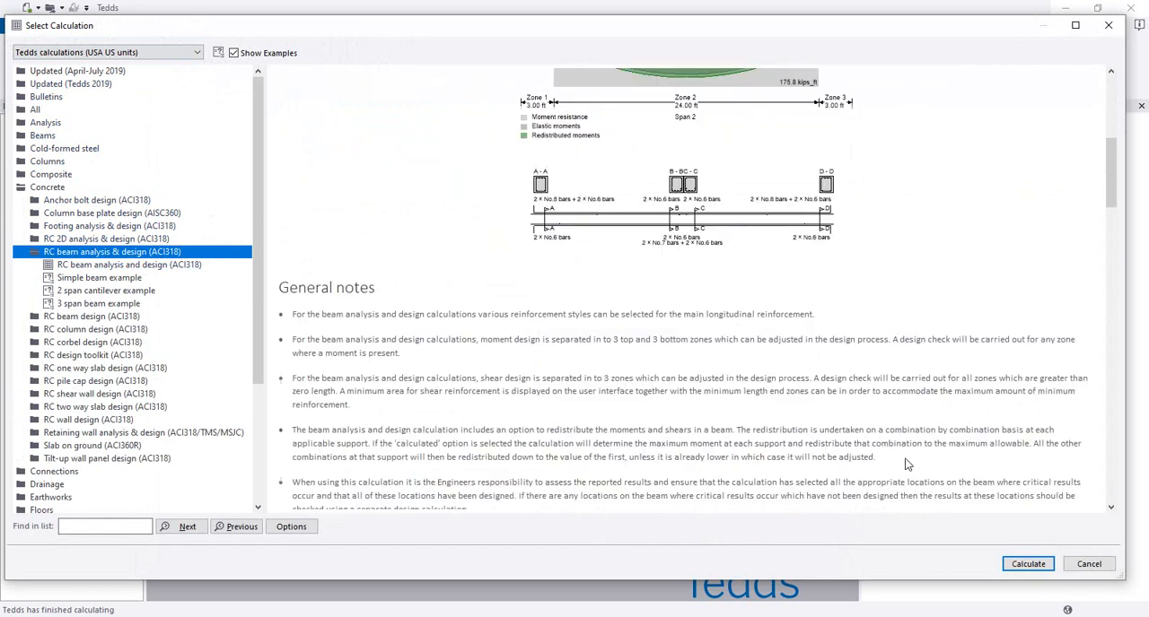
scroll(898, 453, up, 2)
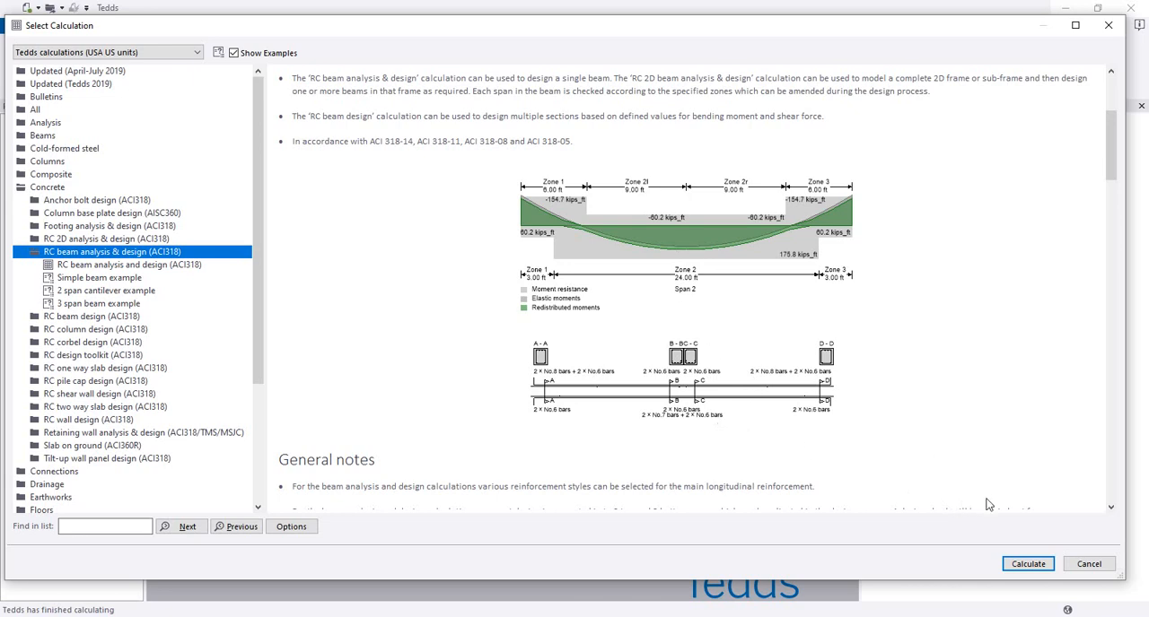
click(1026, 564)
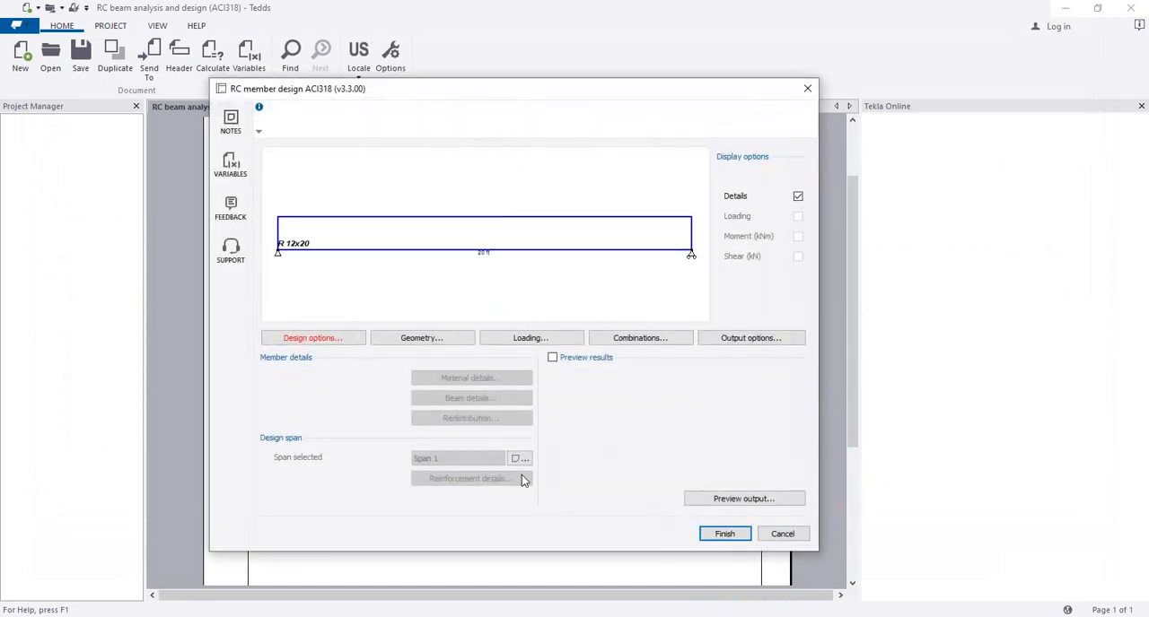
click(316, 339)
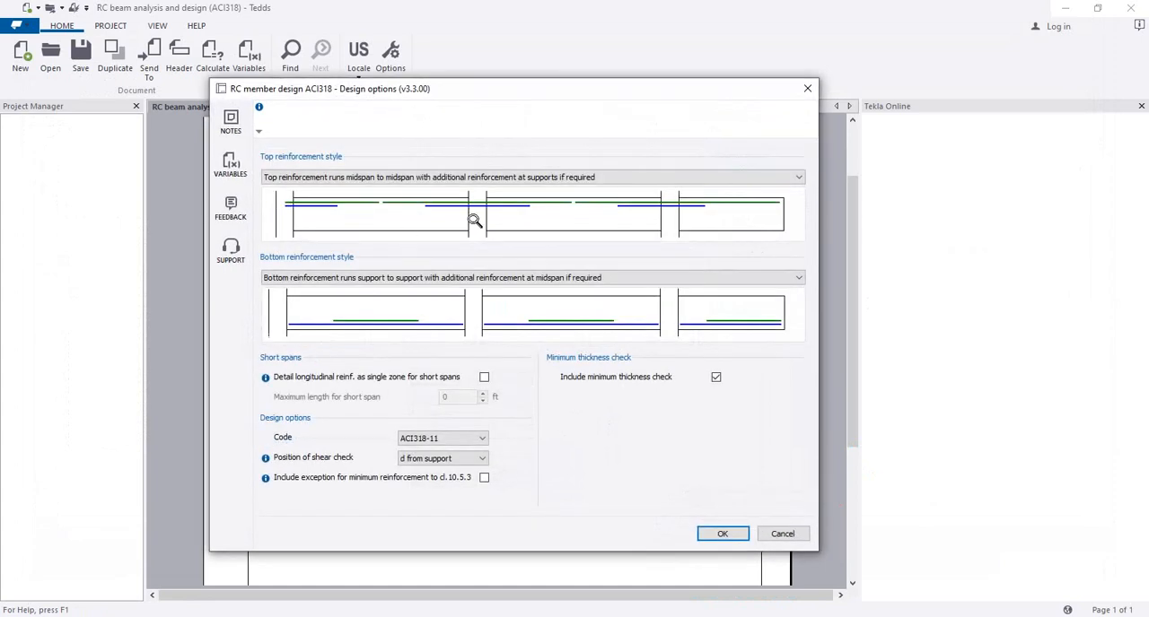
Step: Try the three-separate-zones style for top and bottom reinforcement, returning to midspan-to-midspan top bars and support-to-support bottom bars
click(632, 178)
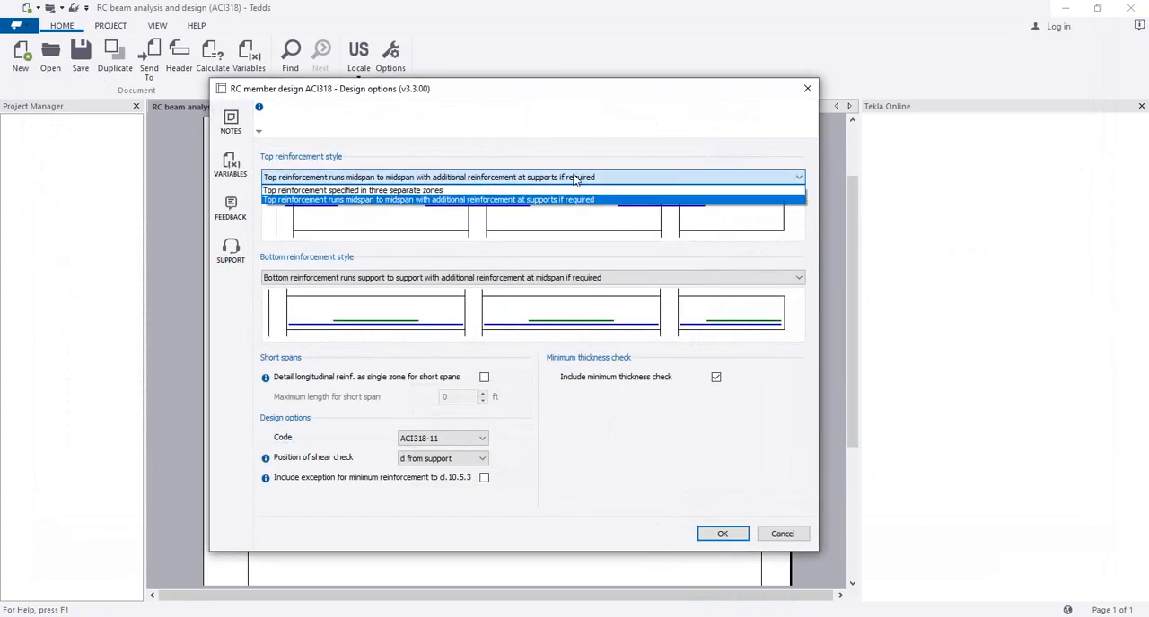
click(461, 191)
click(543, 184)
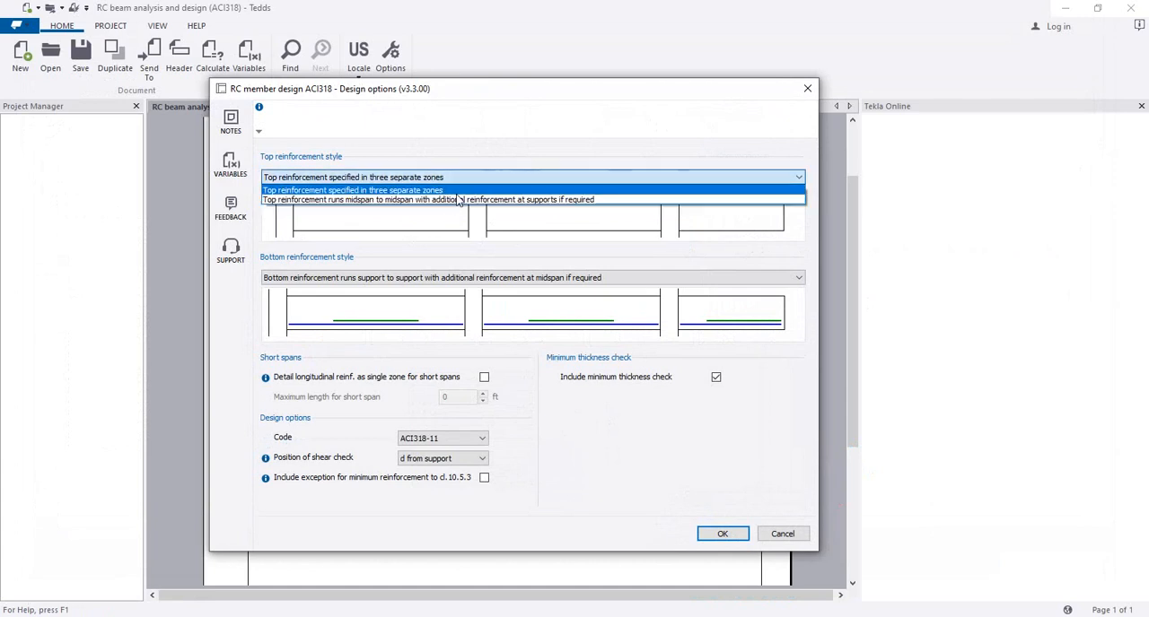
click(463, 202)
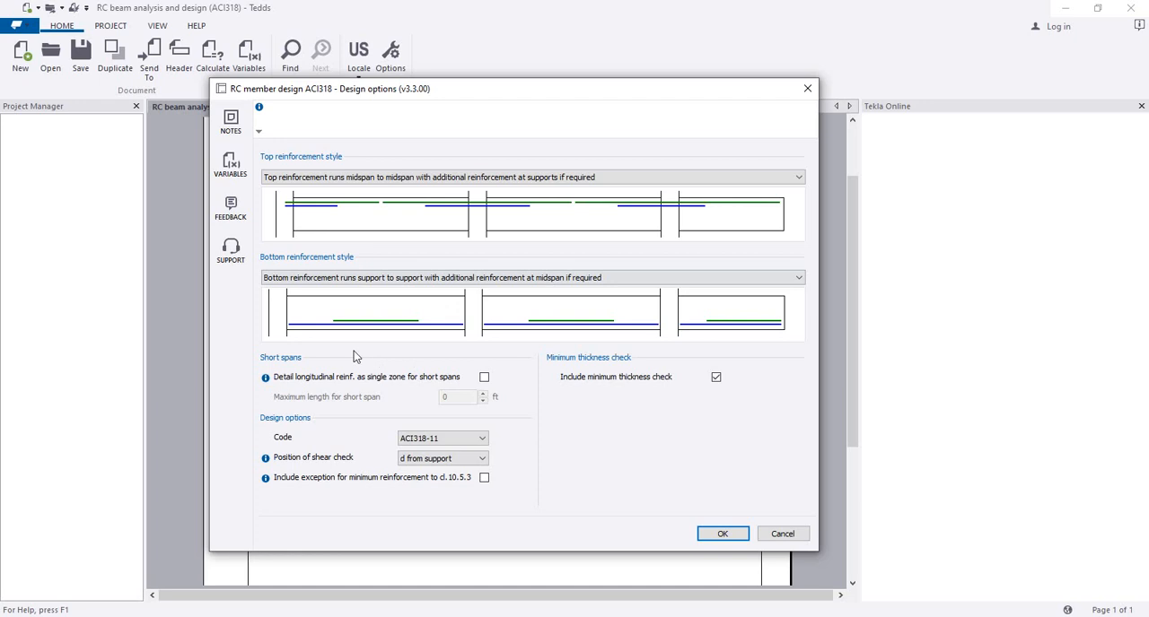
click(494, 278)
click(492, 290)
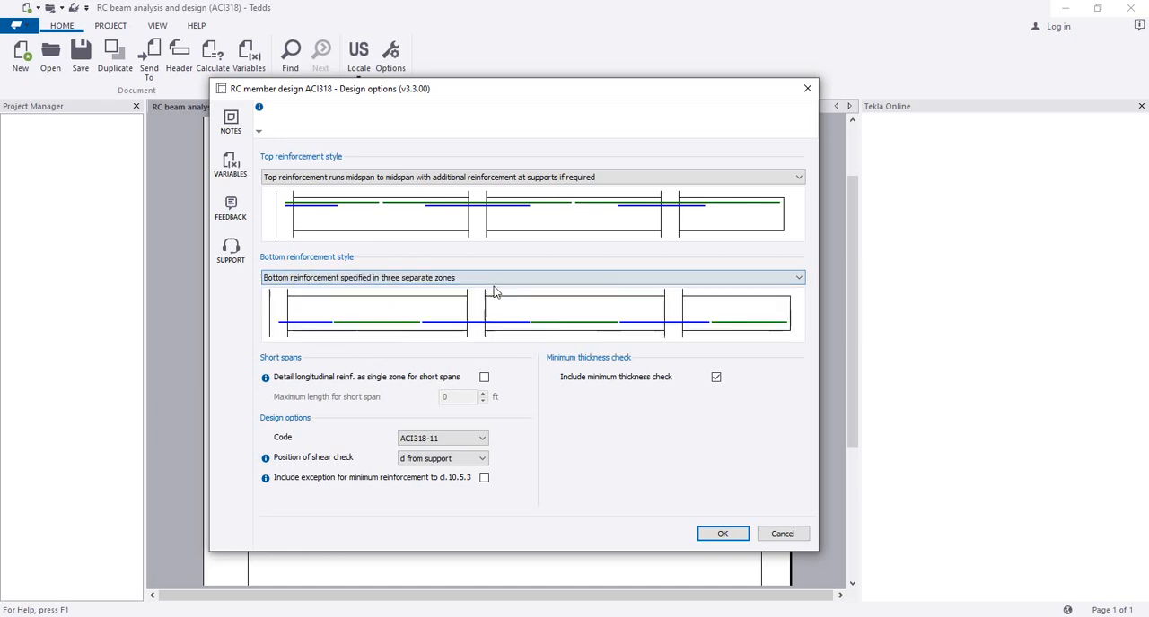
click(493, 277)
click(496, 300)
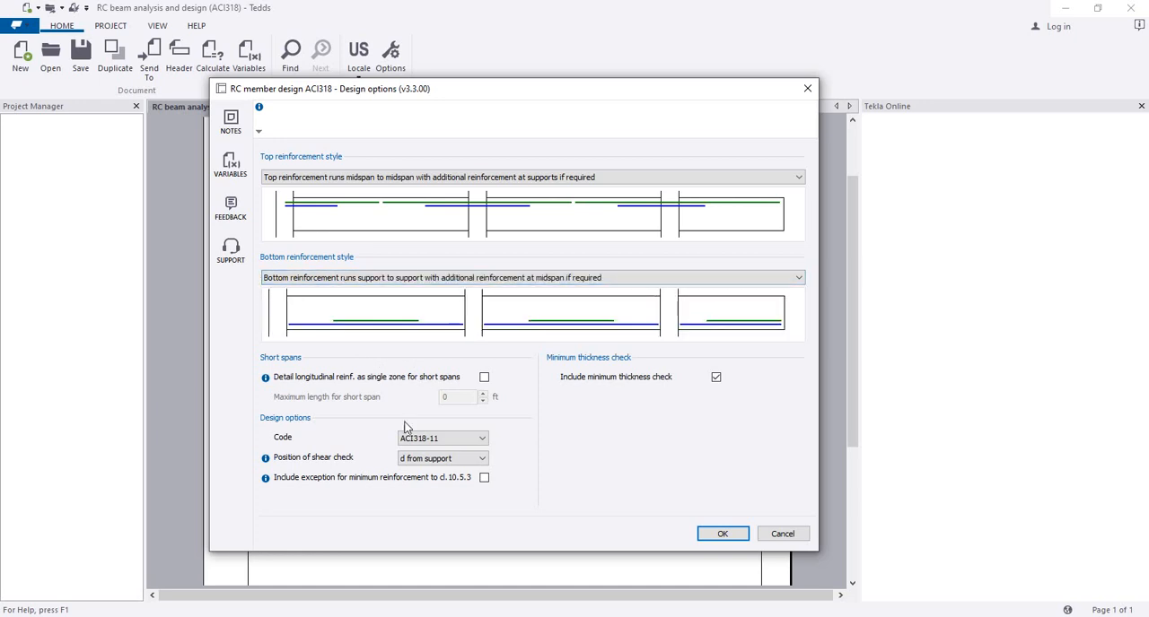
Step: Set the design code to ACI318-14 and the shear check position to support, and accept the design options
click(465, 439)
click(467, 452)
click(468, 459)
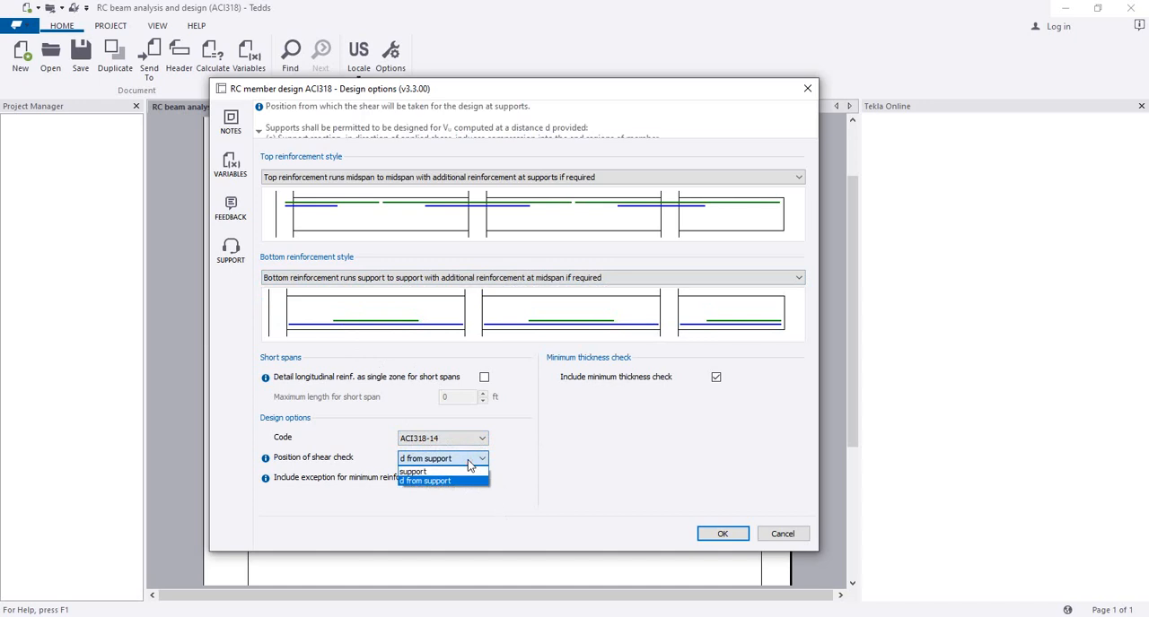
click(470, 472)
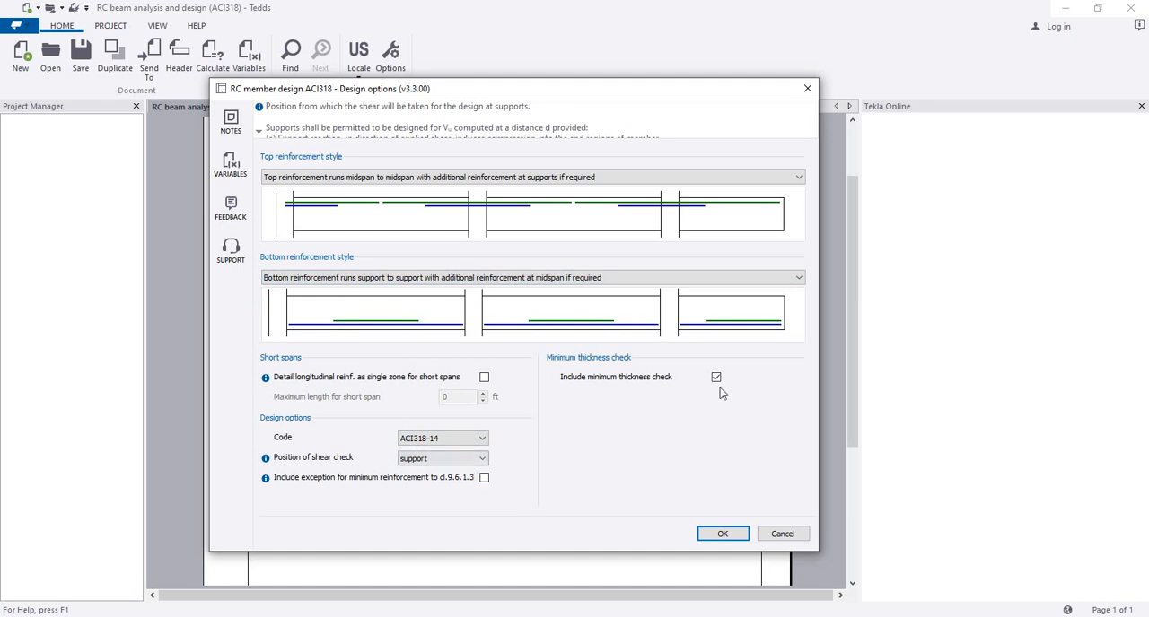
click(723, 534)
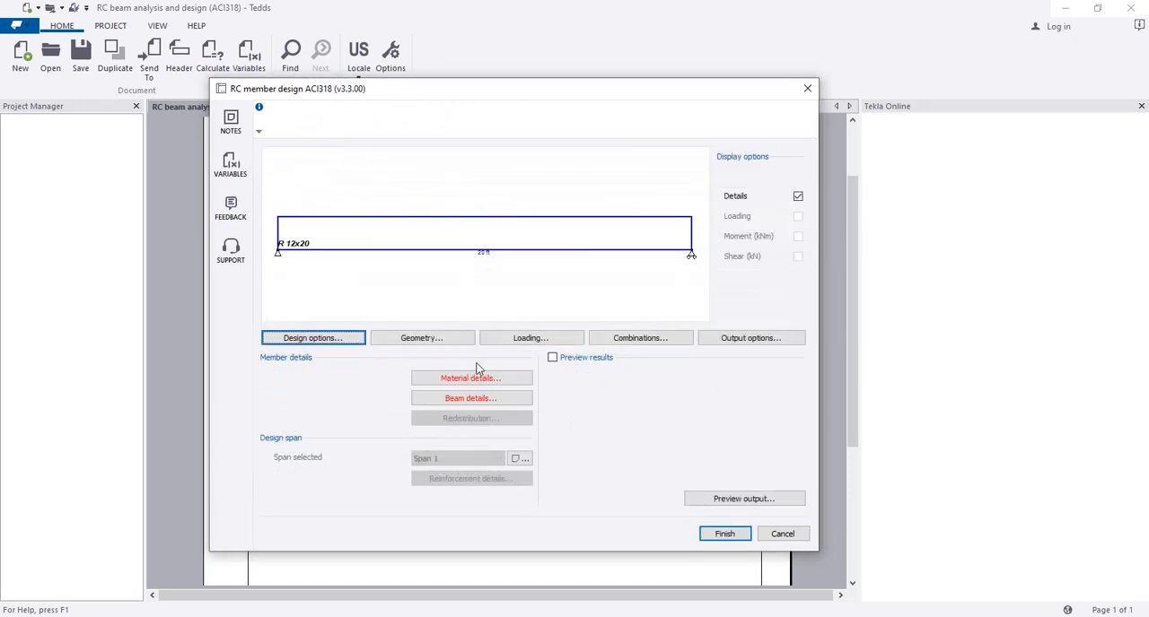
Step: In the beam geometry, set both the start support and the end support of the 20 ft span to Fixed
click(428, 347)
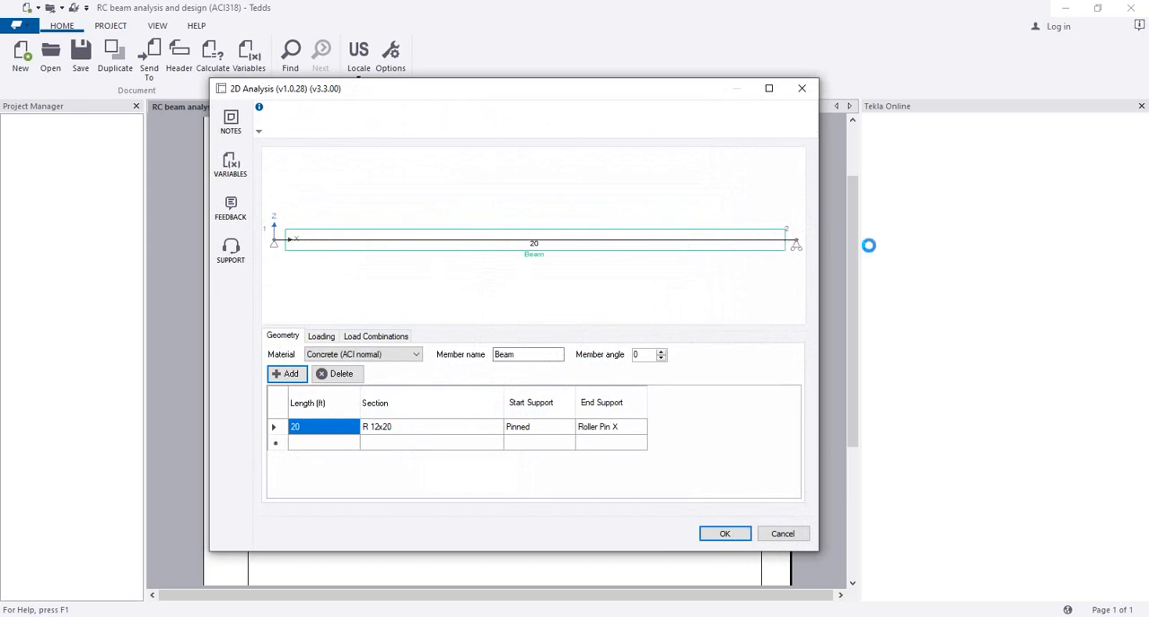
click(543, 430)
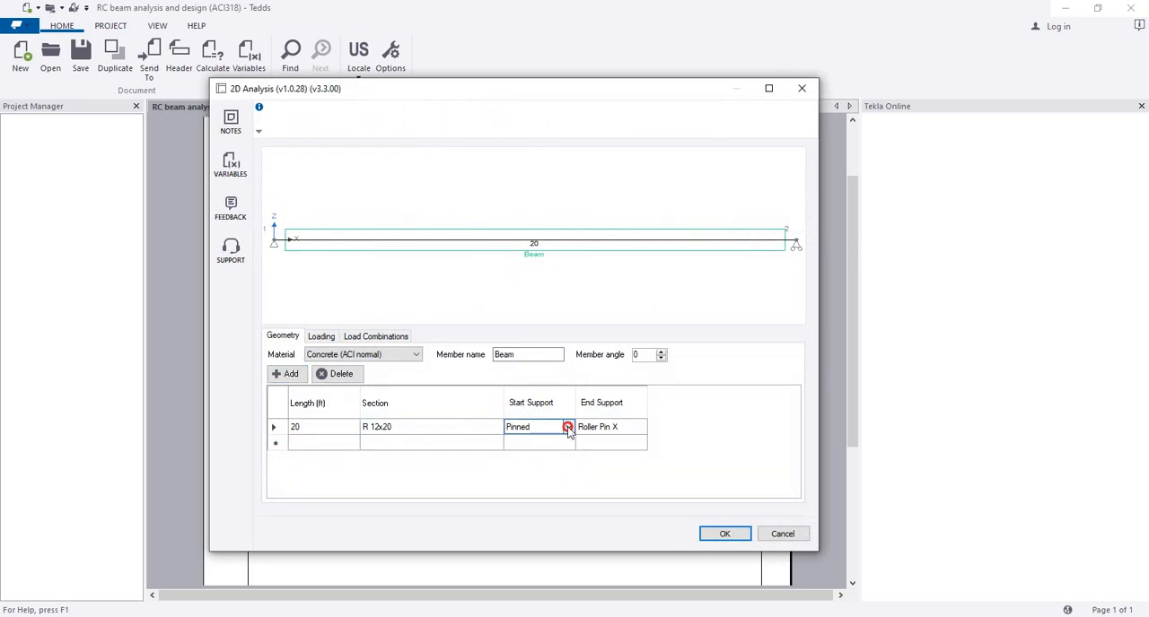
click(568, 428)
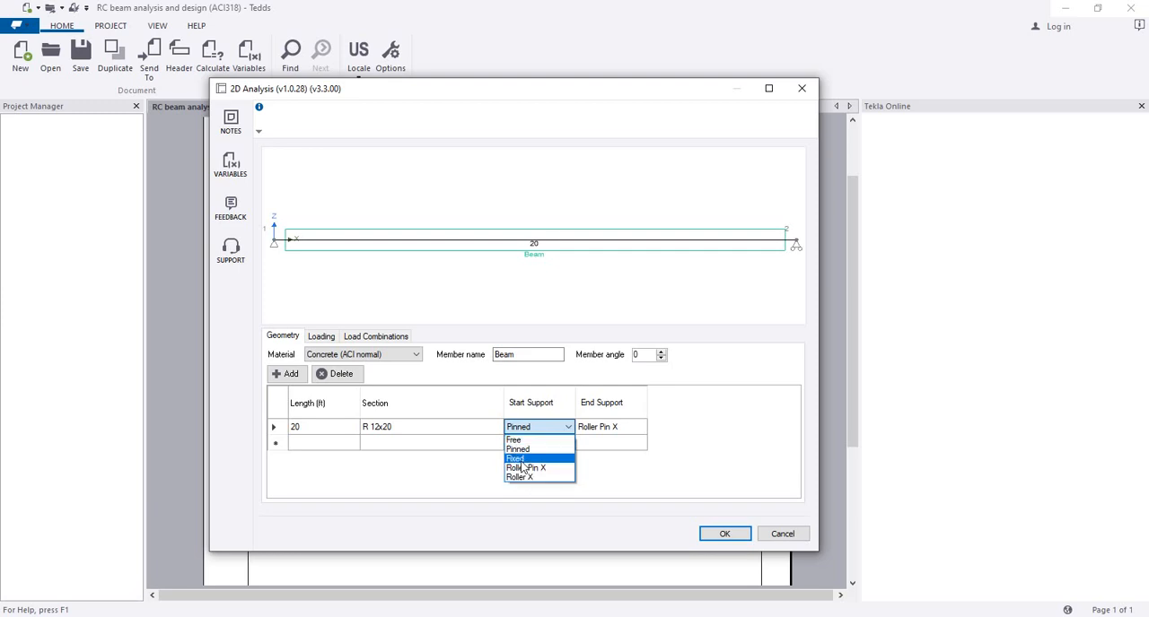
click(523, 459)
click(616, 431)
click(639, 428)
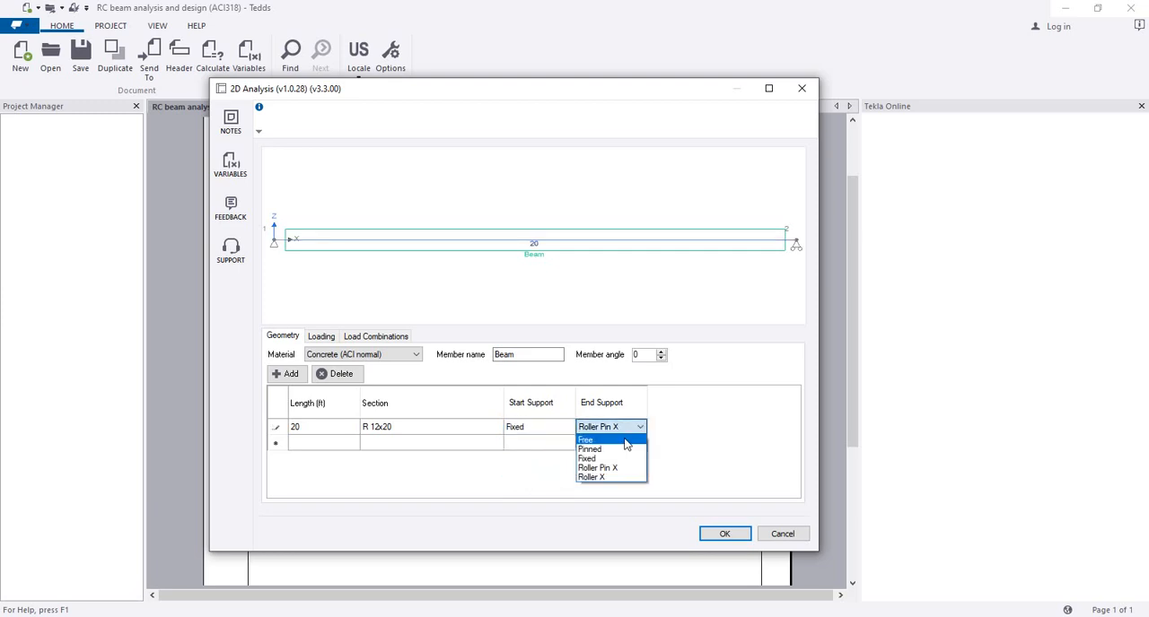
click(614, 459)
Step: Open the beam's concrete section for editing its width and depth
click(398, 433)
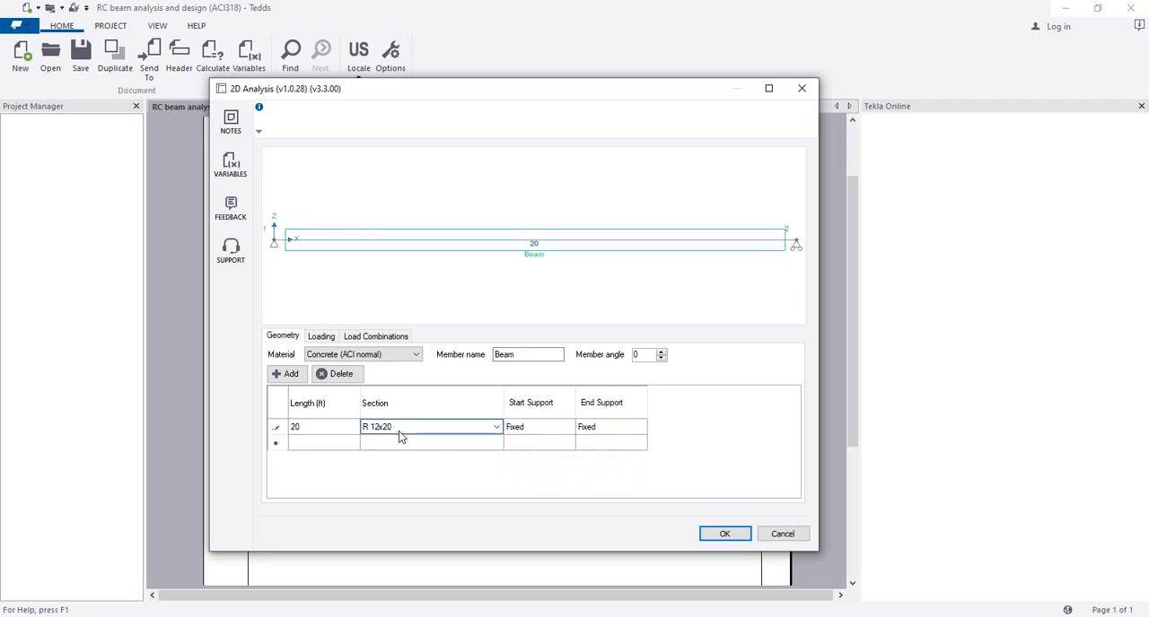
click(333, 430)
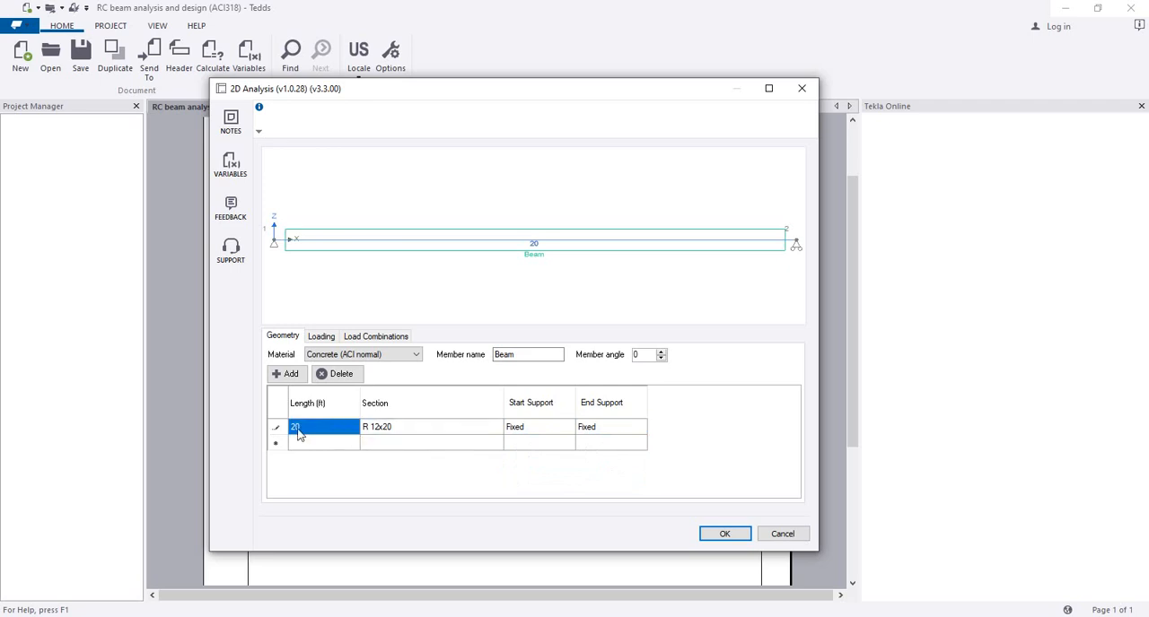
click(499, 434)
click(498, 429)
click(411, 459)
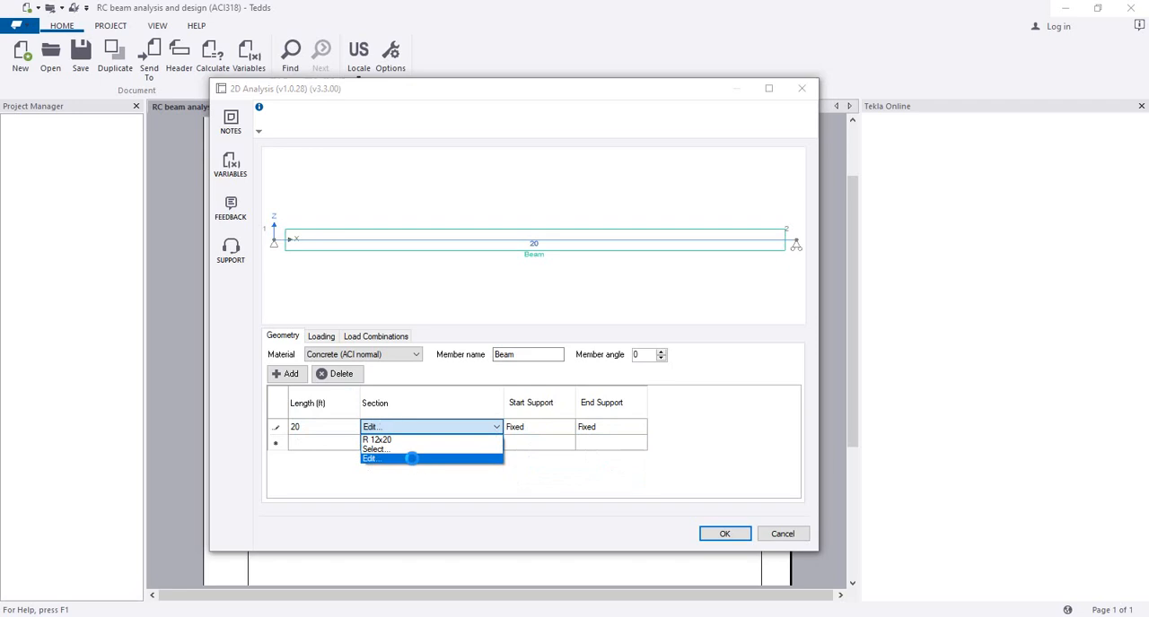
click(302, 301)
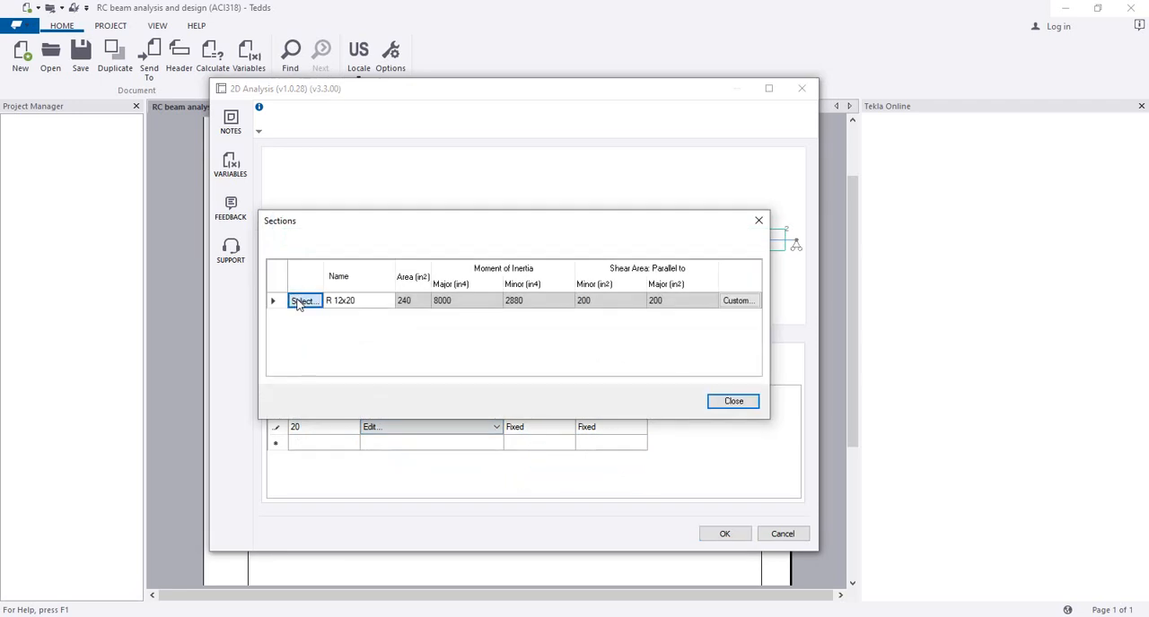
click(403, 230)
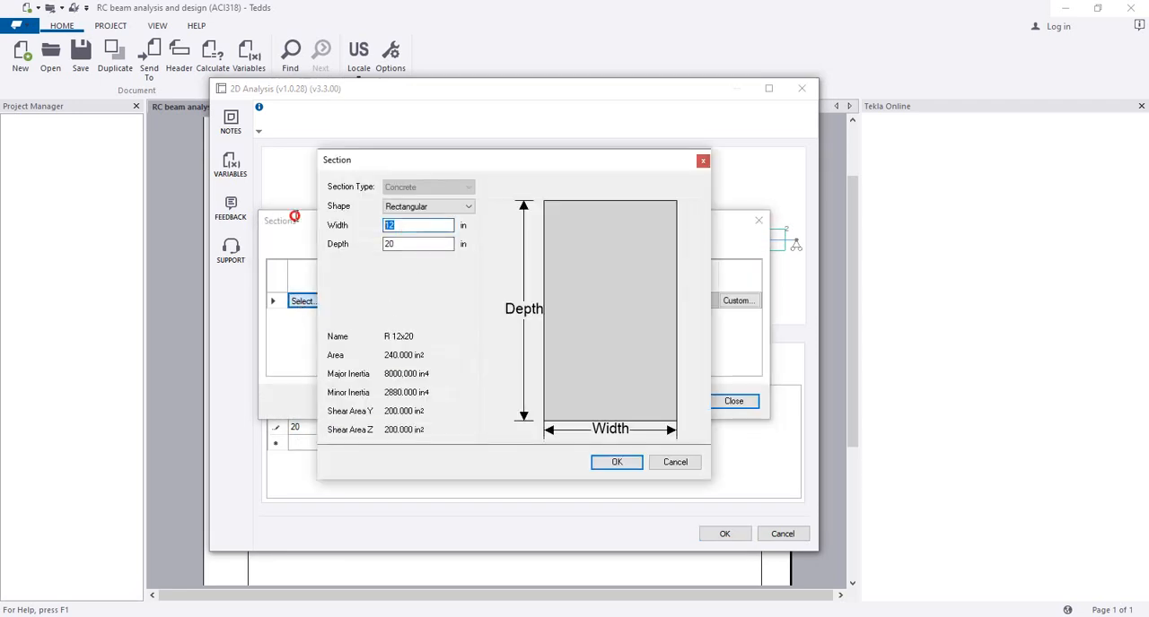
Step: Set the rectangular section's width to 10 in
key(BackSpace)
text(0)
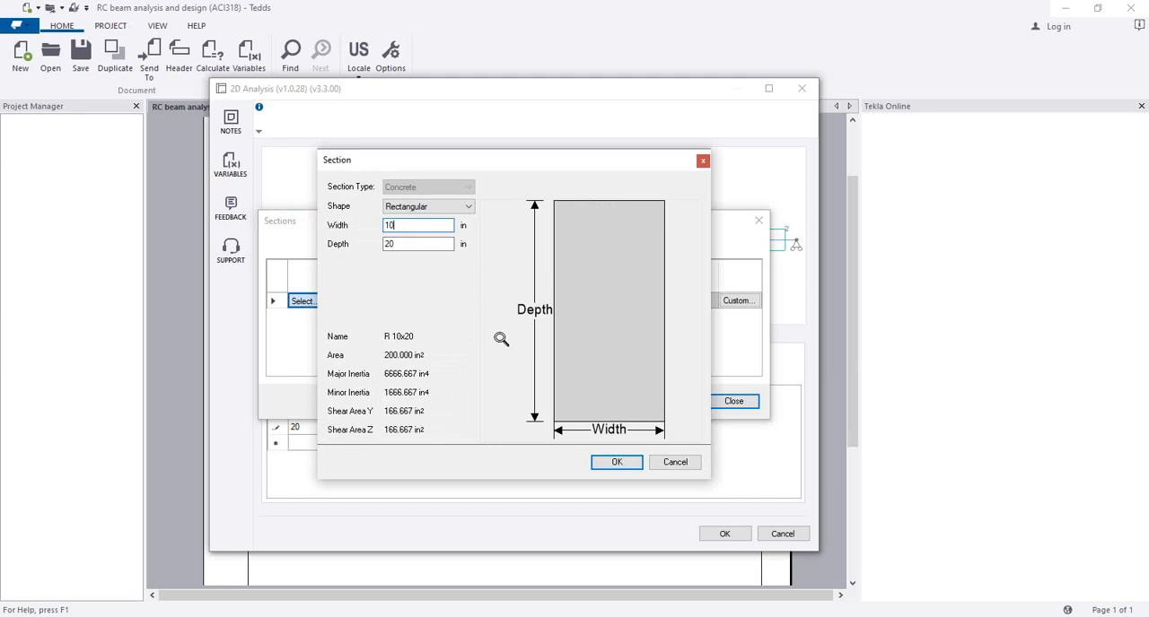
click(421, 242)
click(417, 225)
click(423, 246)
click(495, 232)
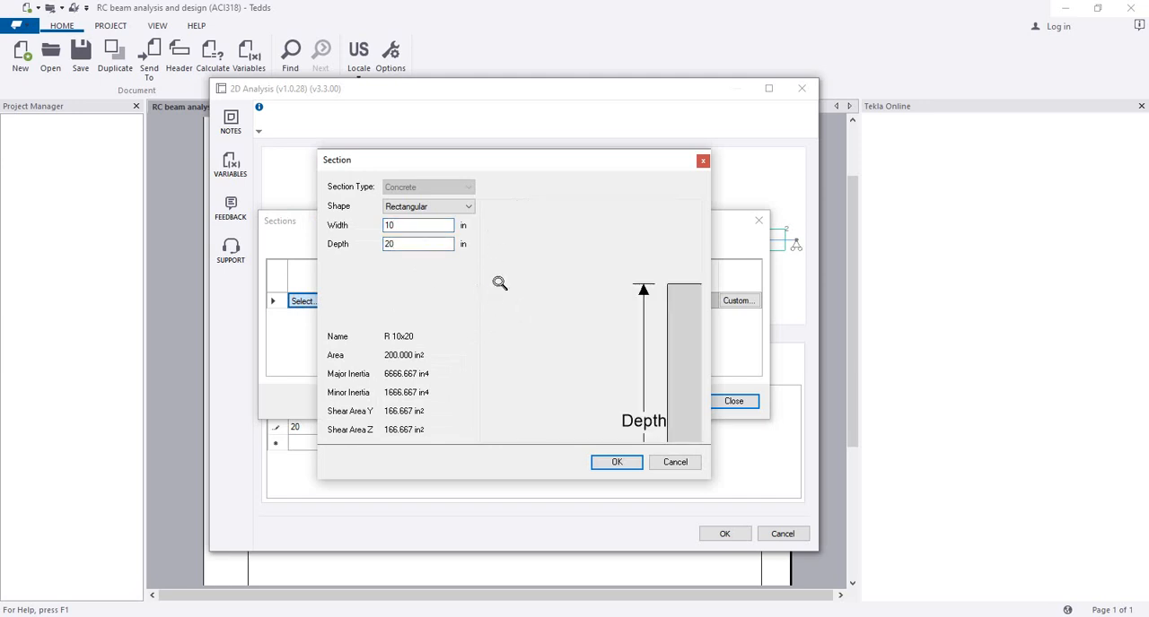
click(505, 282)
scroll(562, 316, down, 8)
scroll(593, 323, up, 3)
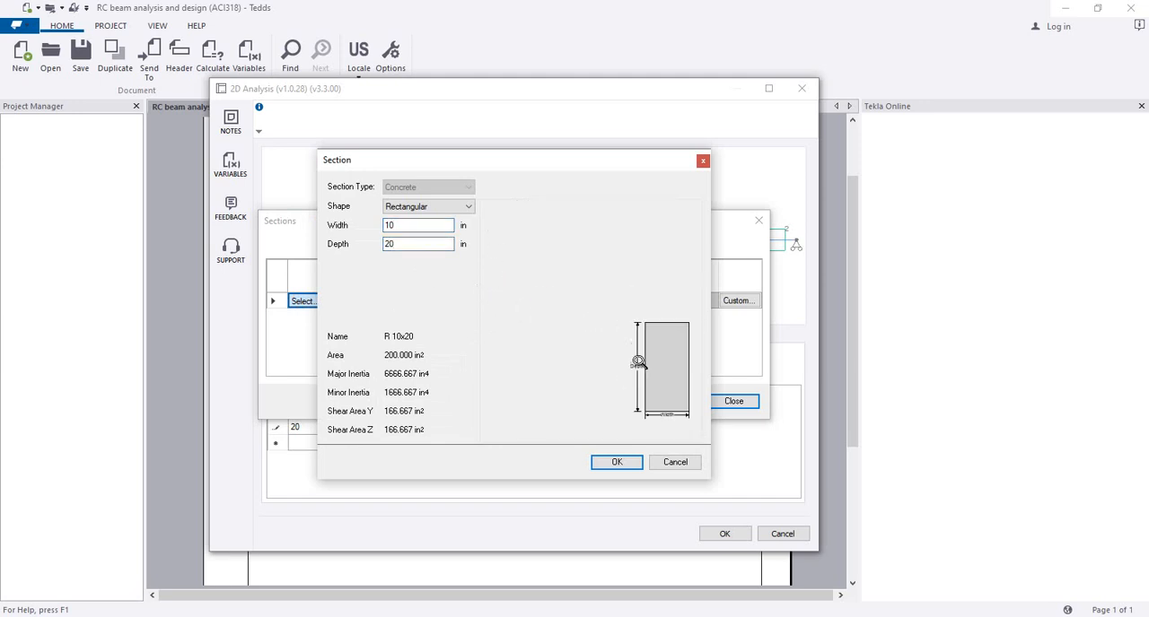
scroll(612, 327, down, 3)
scroll(657, 391, up, 1)
drag(657, 385, 615, 350)
scroll(625, 346, up, 2)
scroll(625, 347, up, 1)
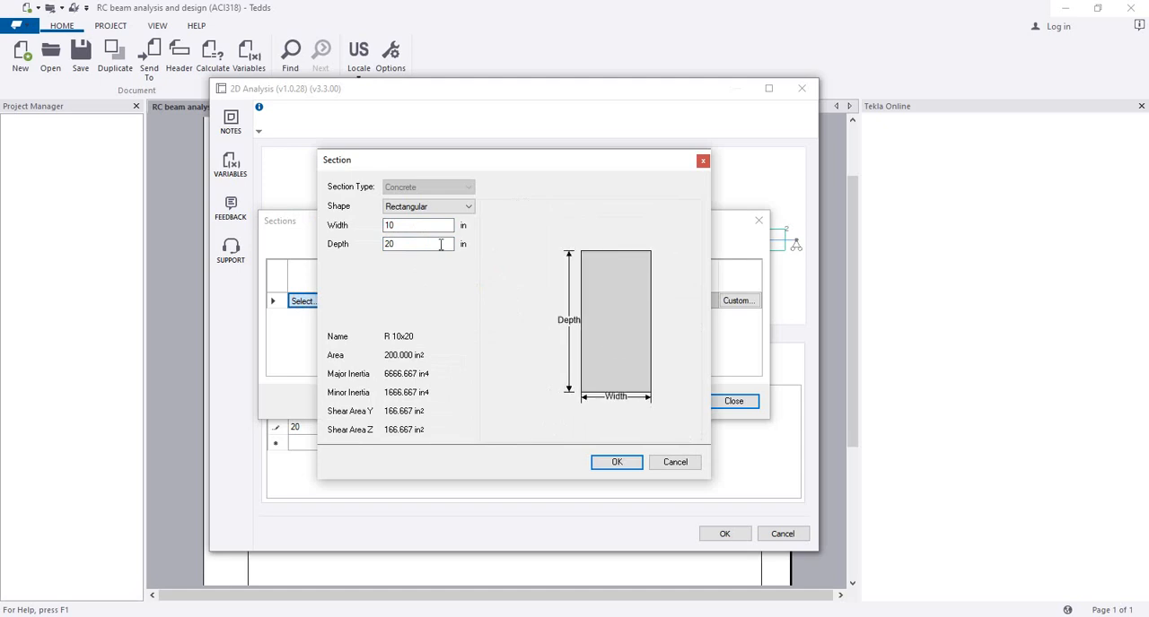
Step: Set the rectangular section's width to 12 in, keep the depth at 20 in, and apply the section to the beam
click(420, 224)
drag(419, 224, 363, 228)
text(12)
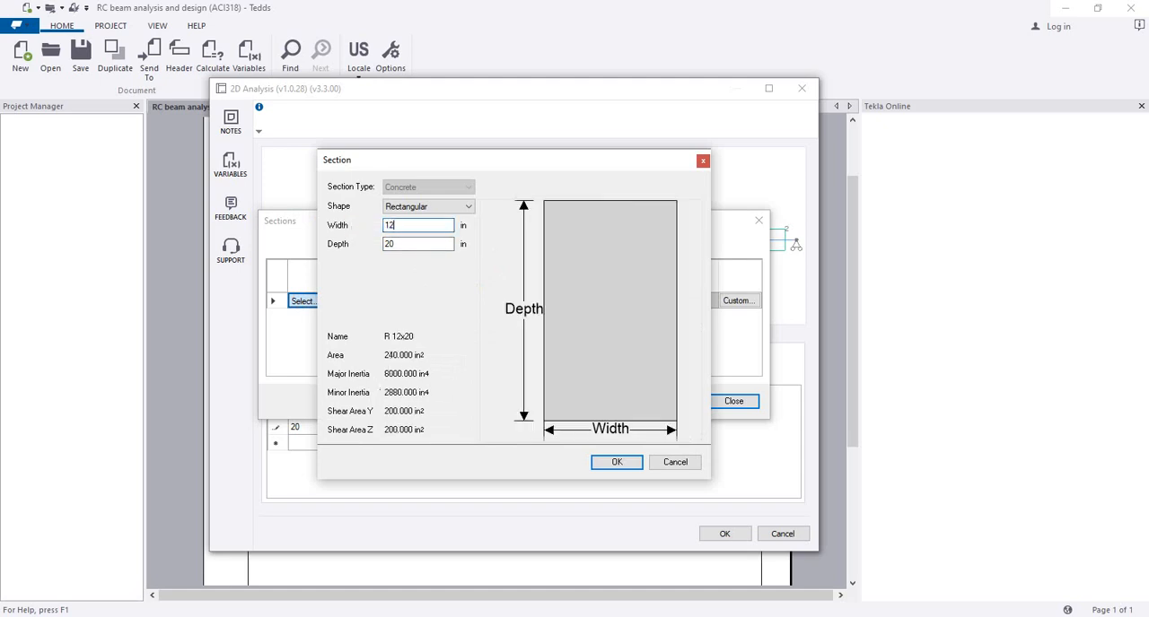
scroll(610, 337, down, 2)
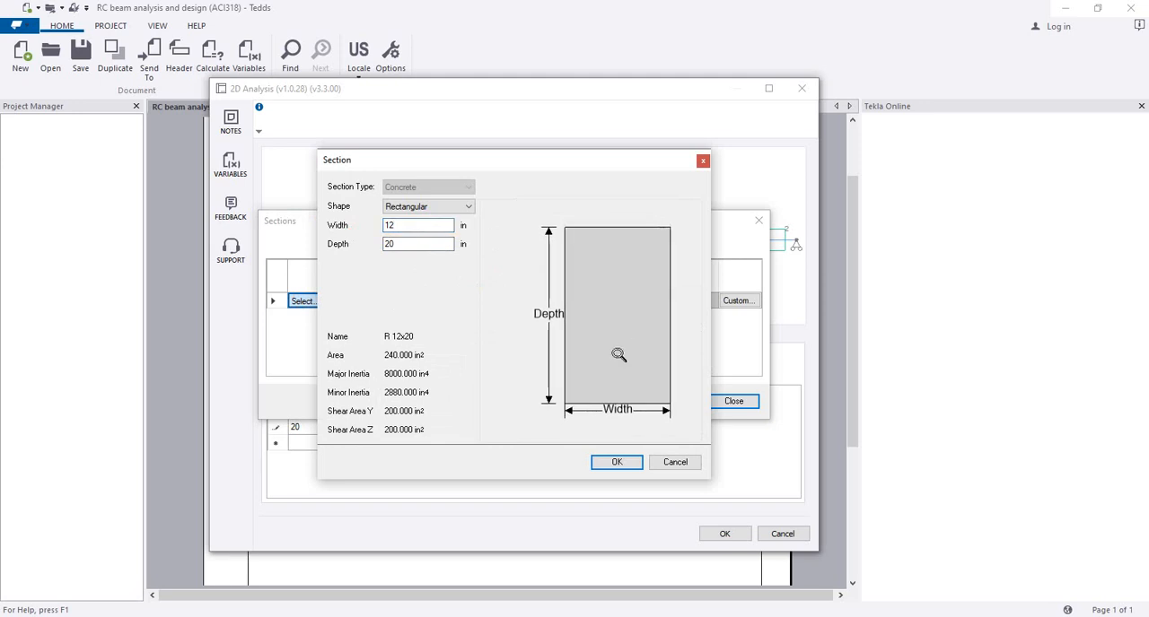
click(412, 223)
double_click(386, 244)
click(619, 463)
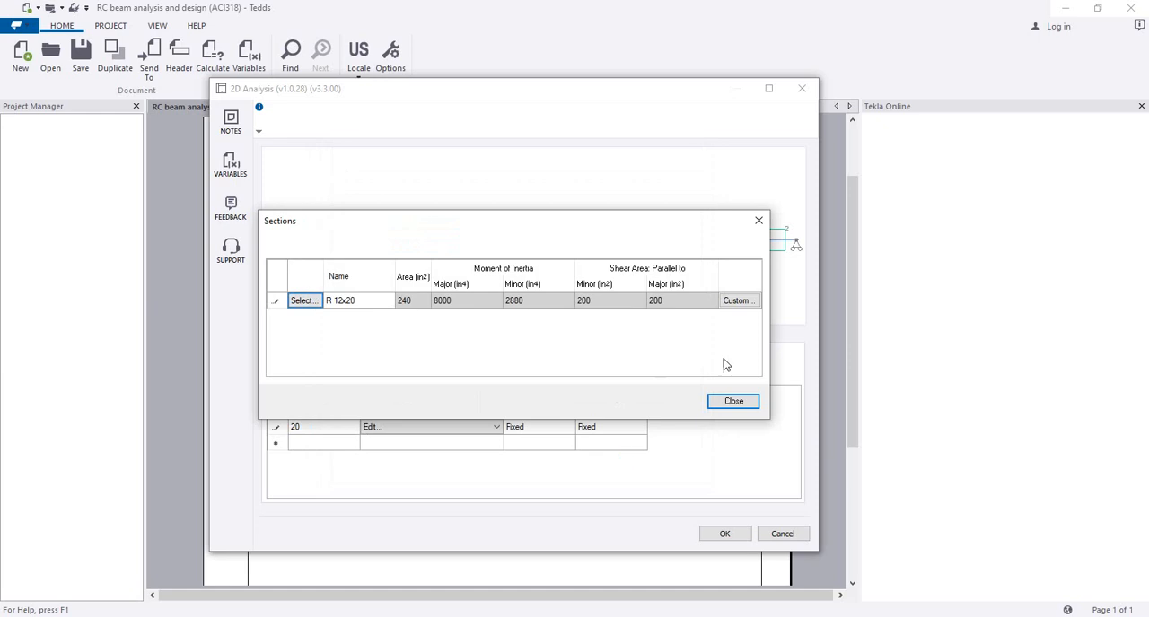
click(735, 402)
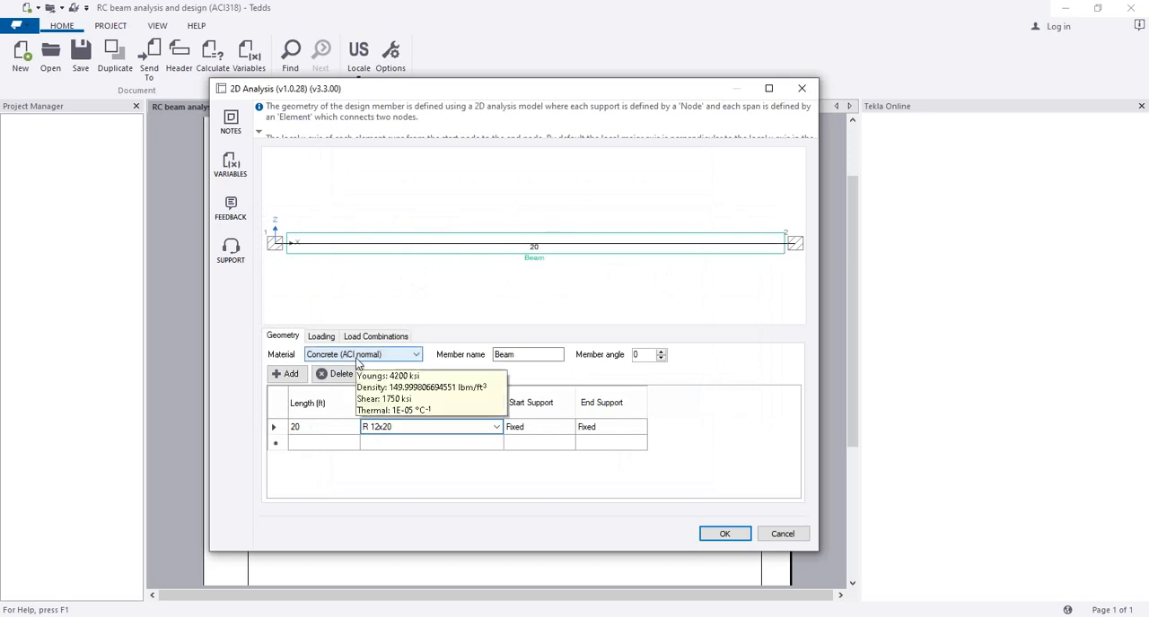
Step: Choose Concrete (ACI normal) as the beam's material and disable the Self Weight load case
click(416, 355)
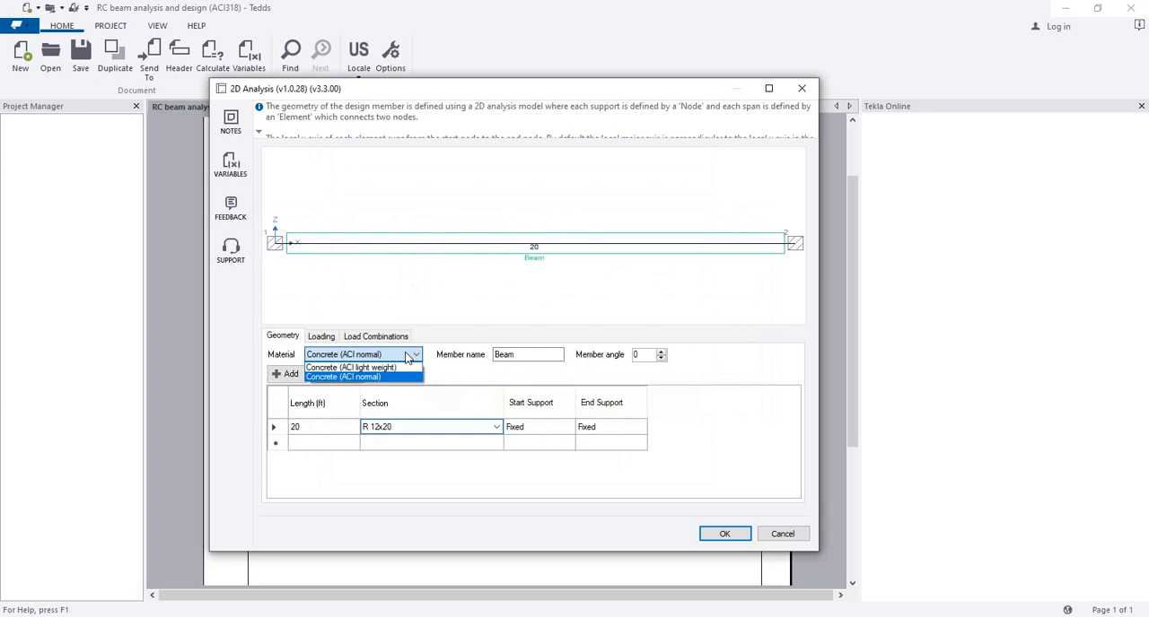
click(389, 378)
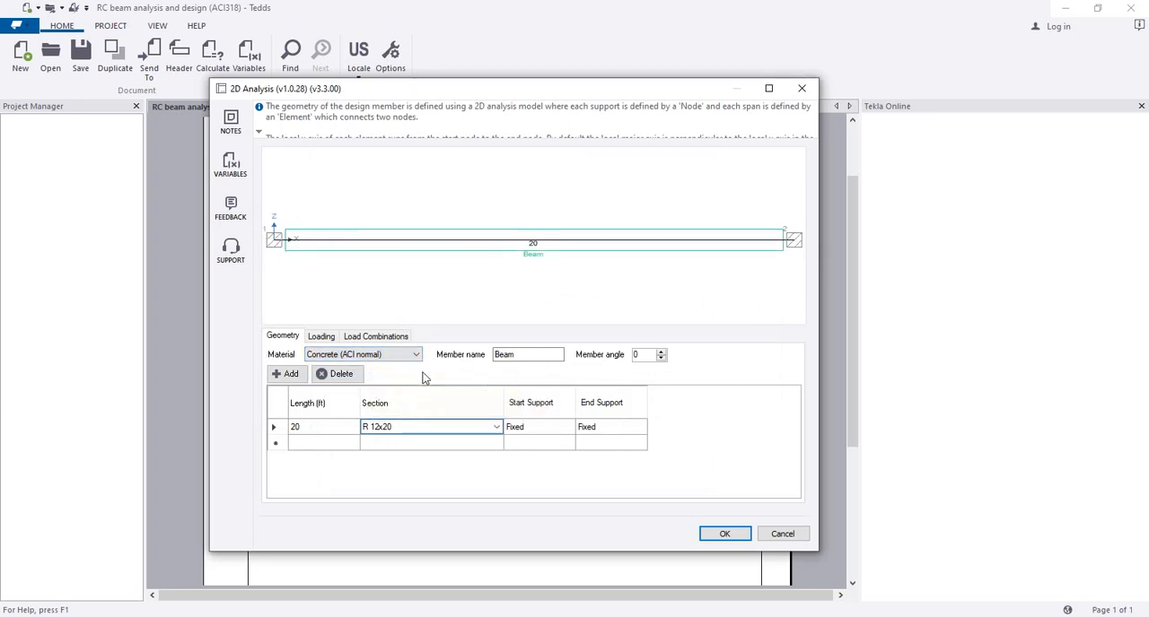
click(321, 339)
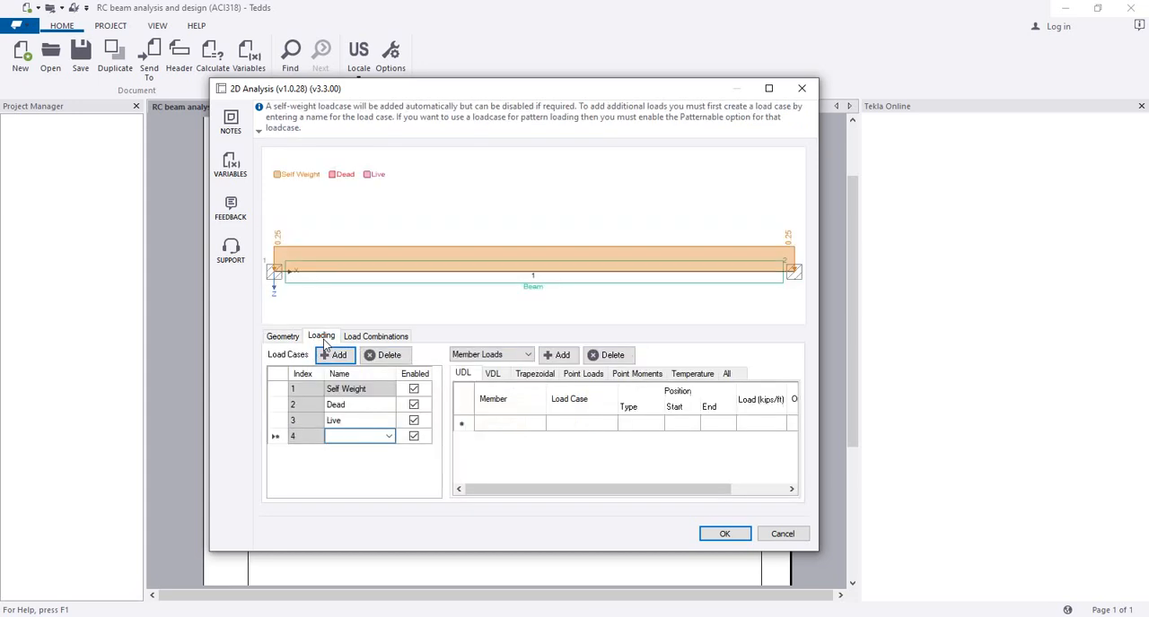
click(414, 389)
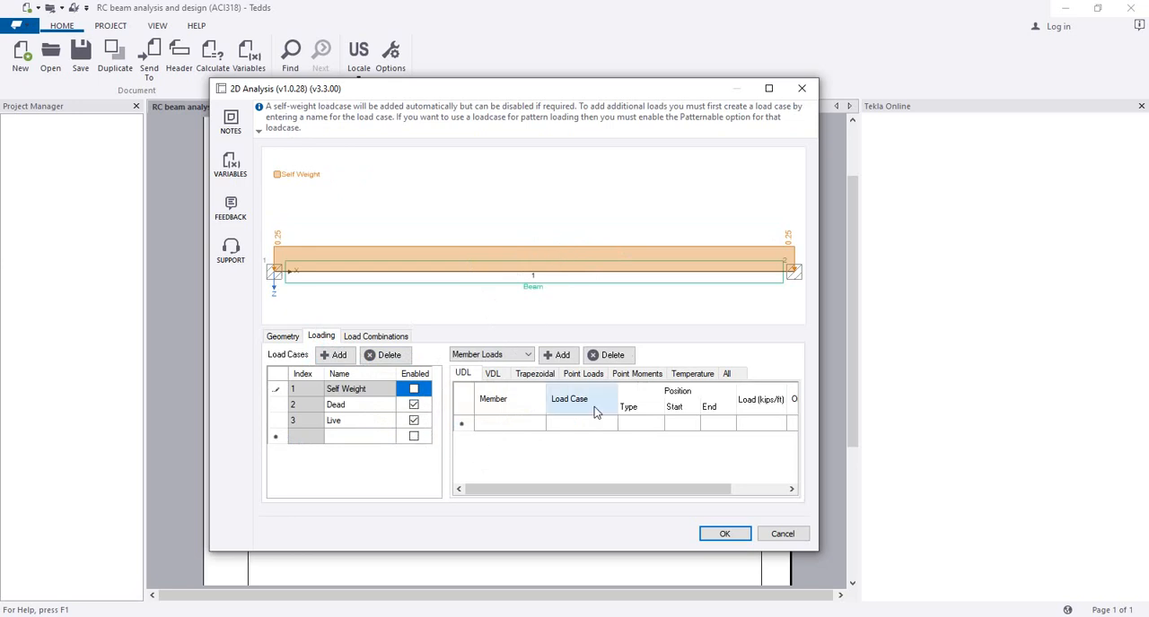
click(514, 422)
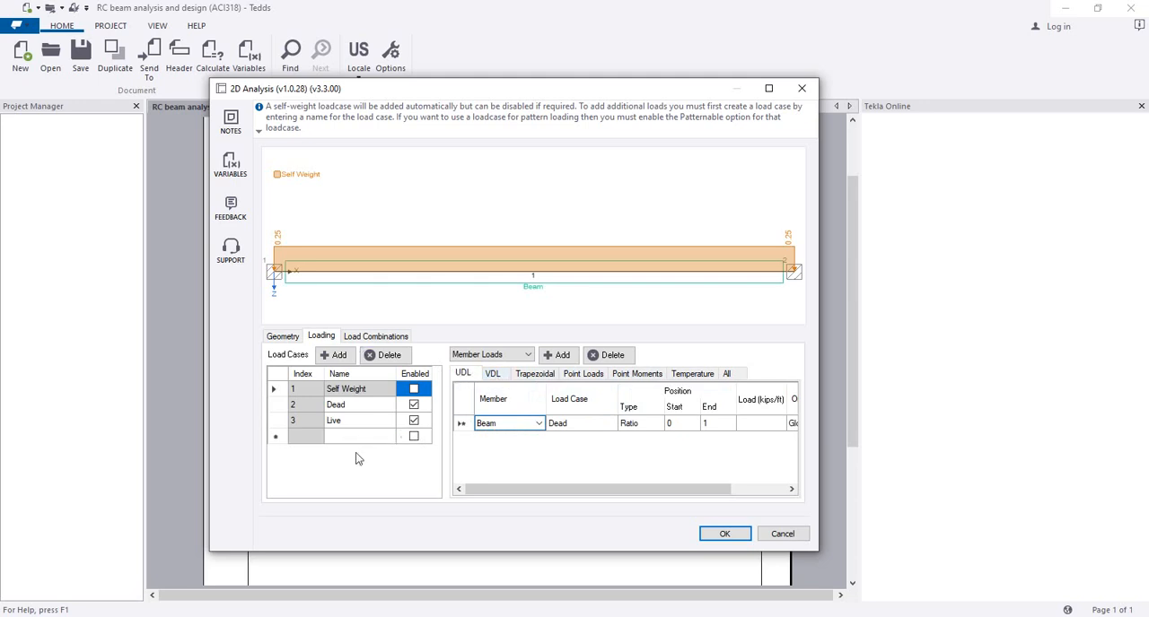
click(303, 436)
click(391, 436)
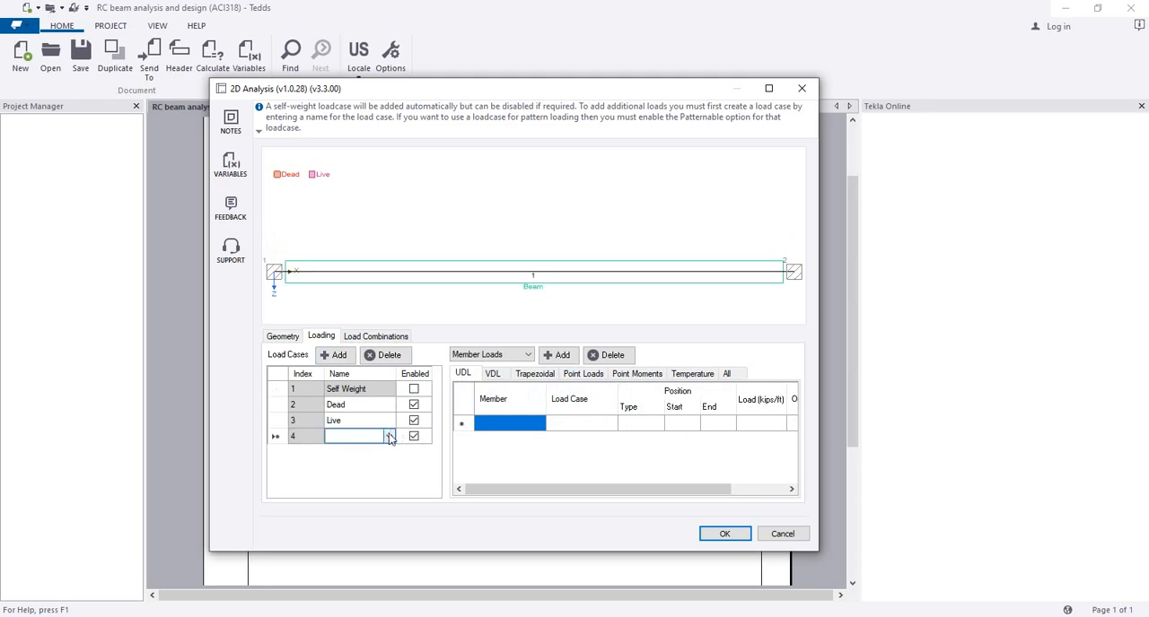
click(389, 436)
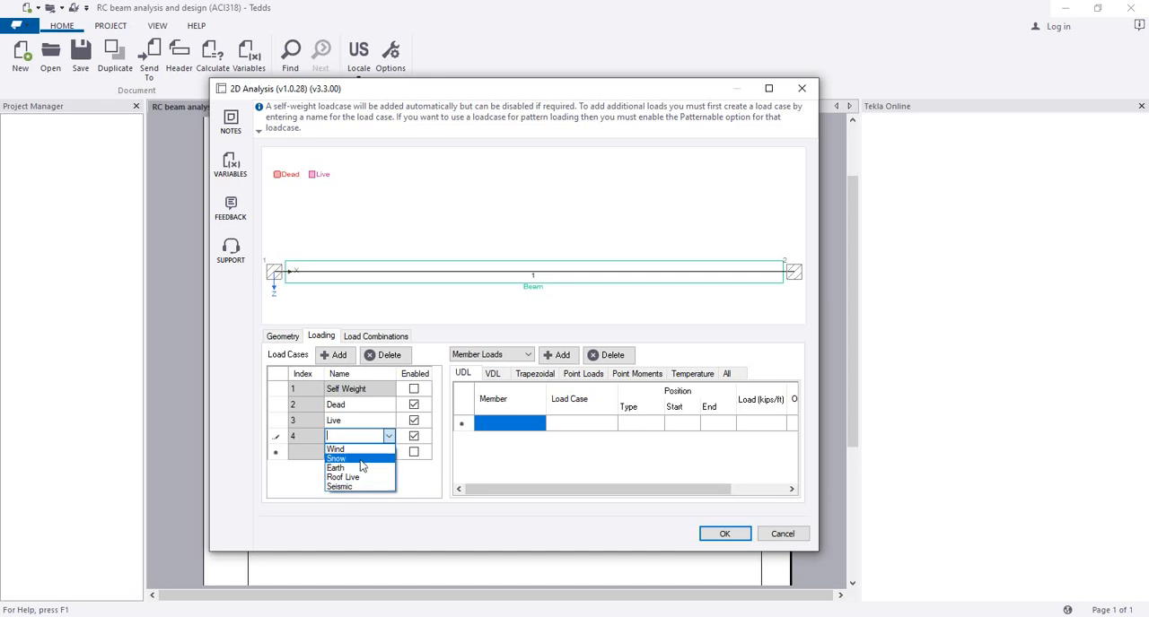
click(487, 471)
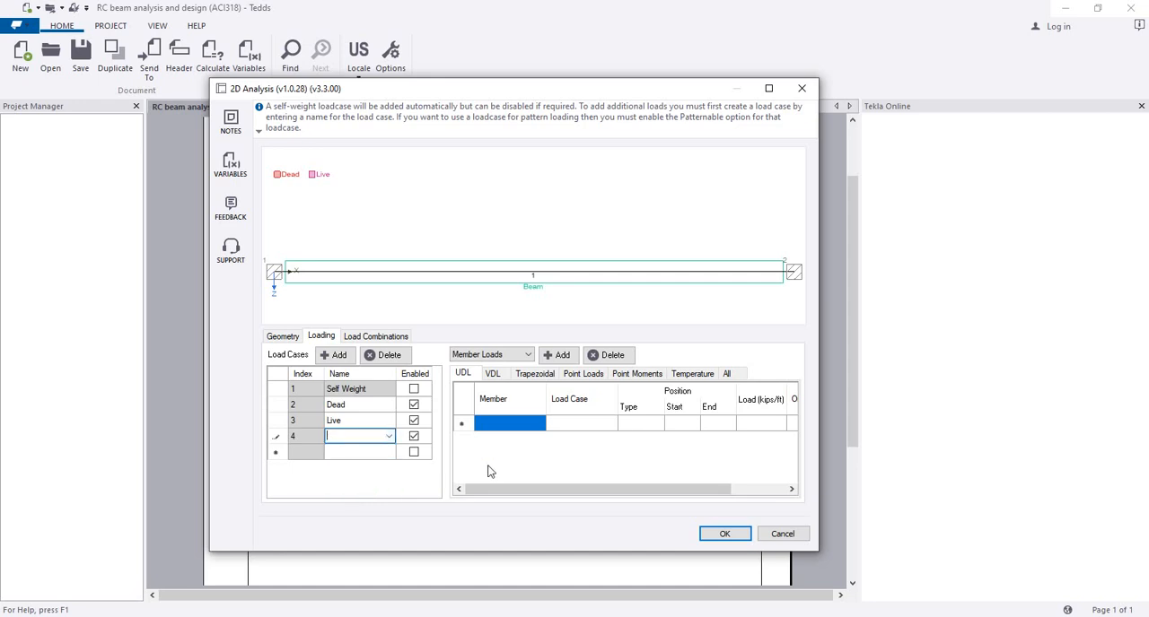
click(308, 437)
click(391, 356)
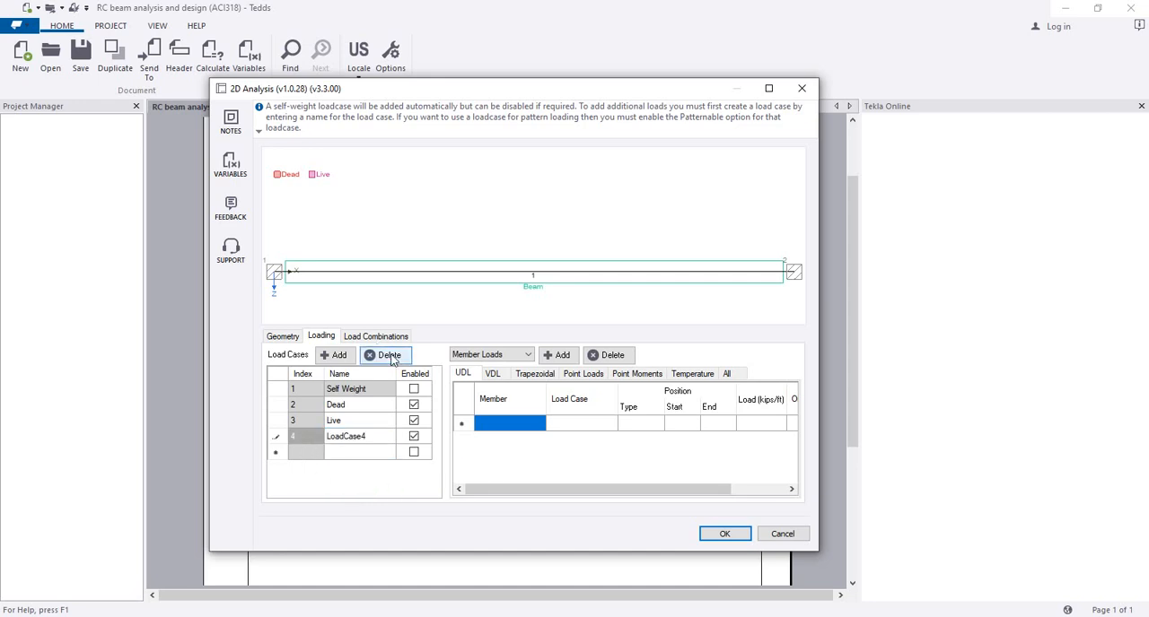
click(305, 439)
click(389, 355)
click(614, 367)
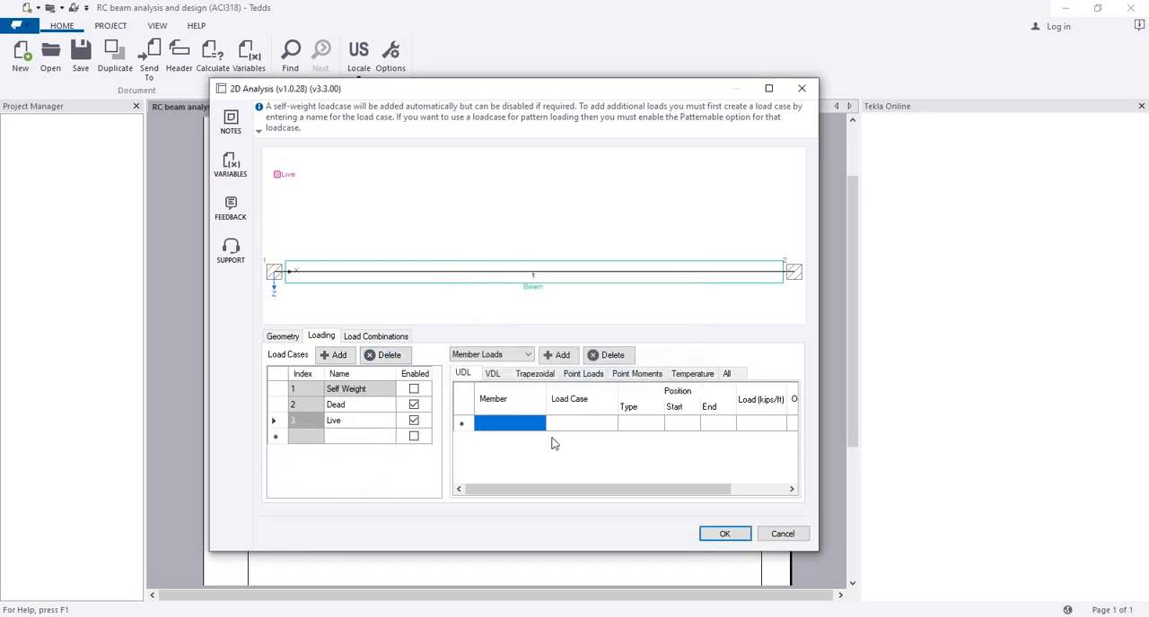
Step: Add a full-length uniform load of 1.18 kips/ft on the beam in the Dead load case
click(591, 423)
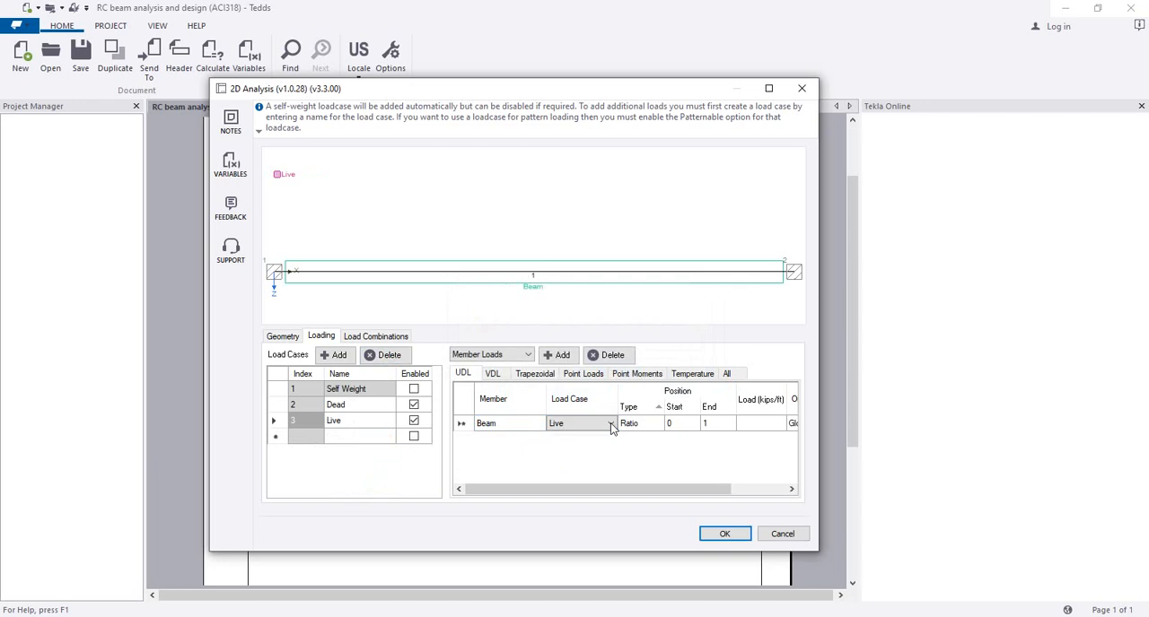
click(609, 428)
click(603, 440)
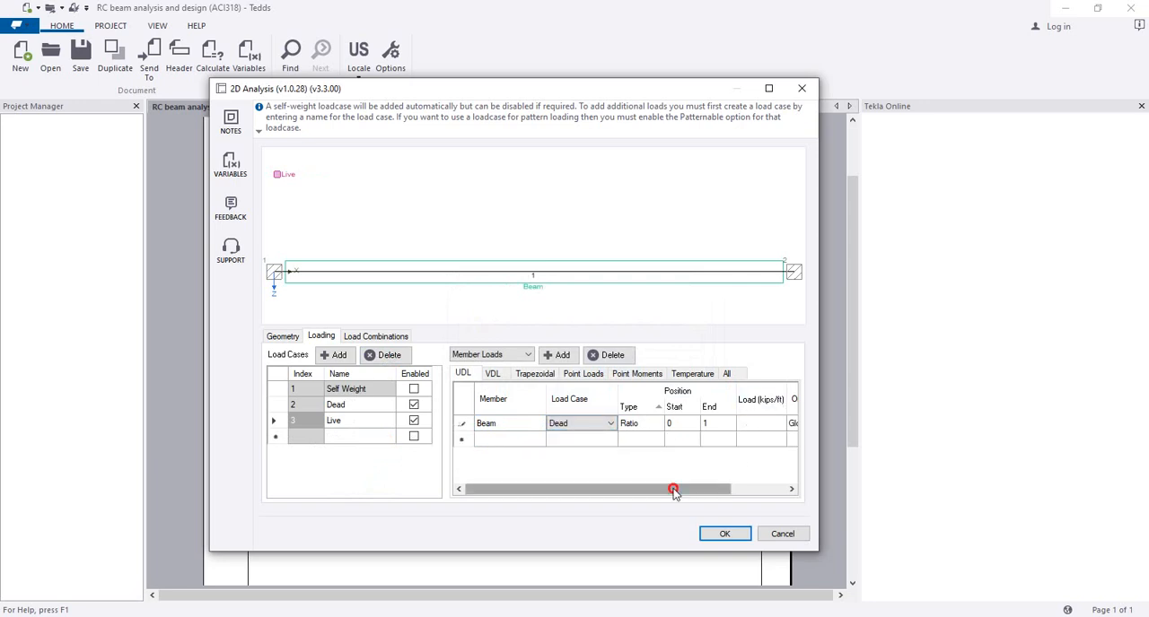
drag(672, 489, 724, 489)
click(720, 423)
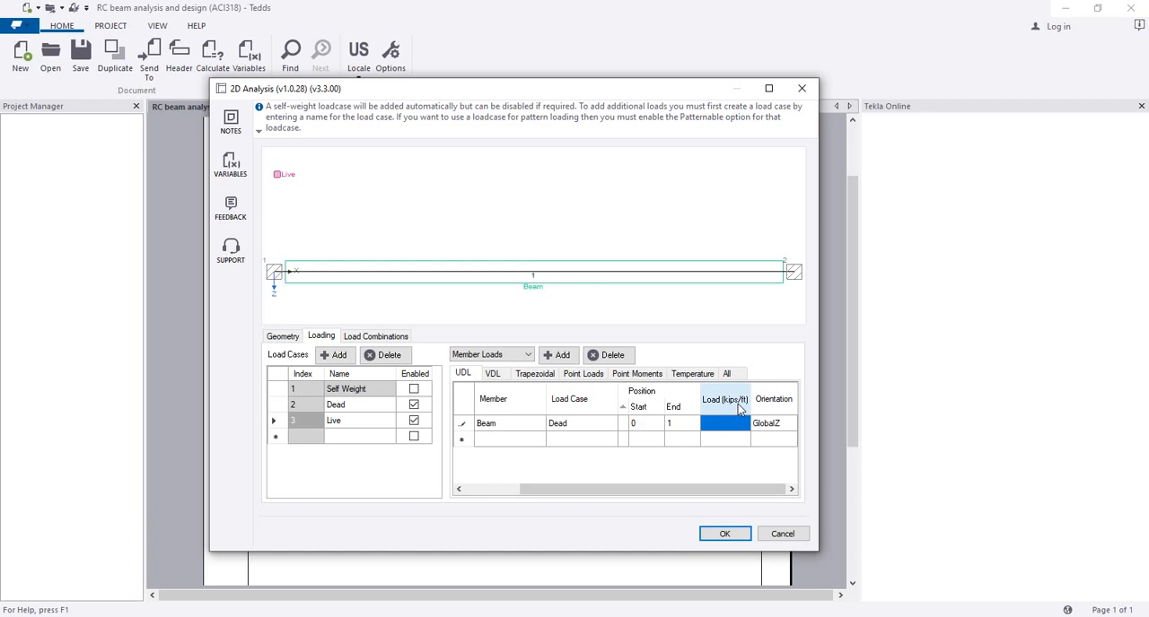
click(729, 424)
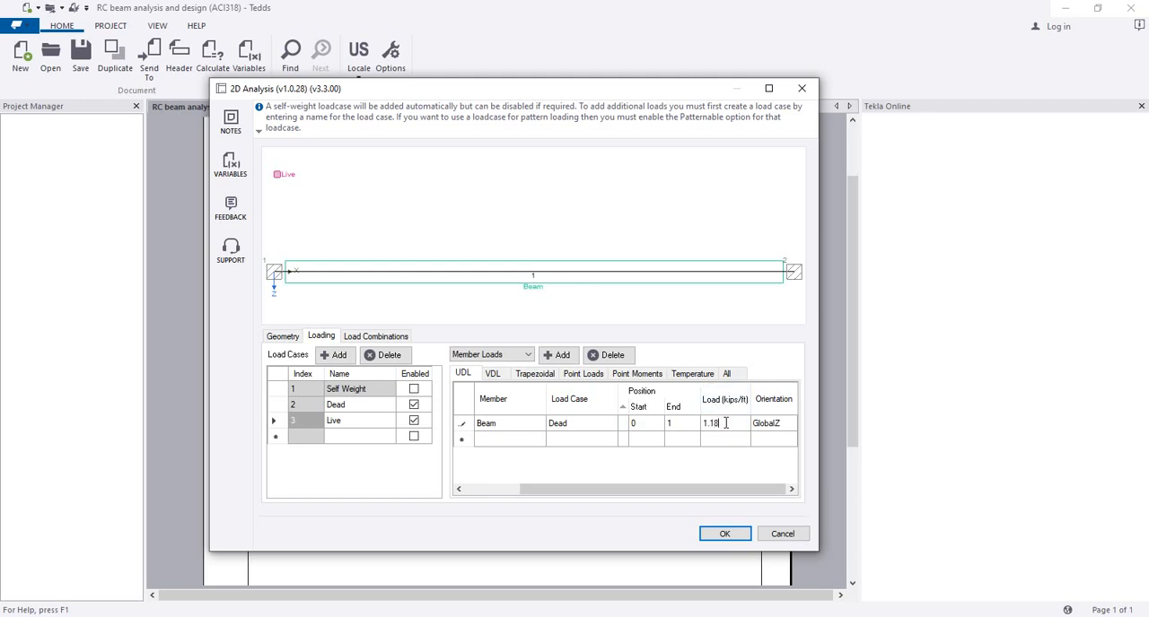
Step: Add a second full-length uniform load of 2 kips/ft on the beam in the Live load case
click(725, 440)
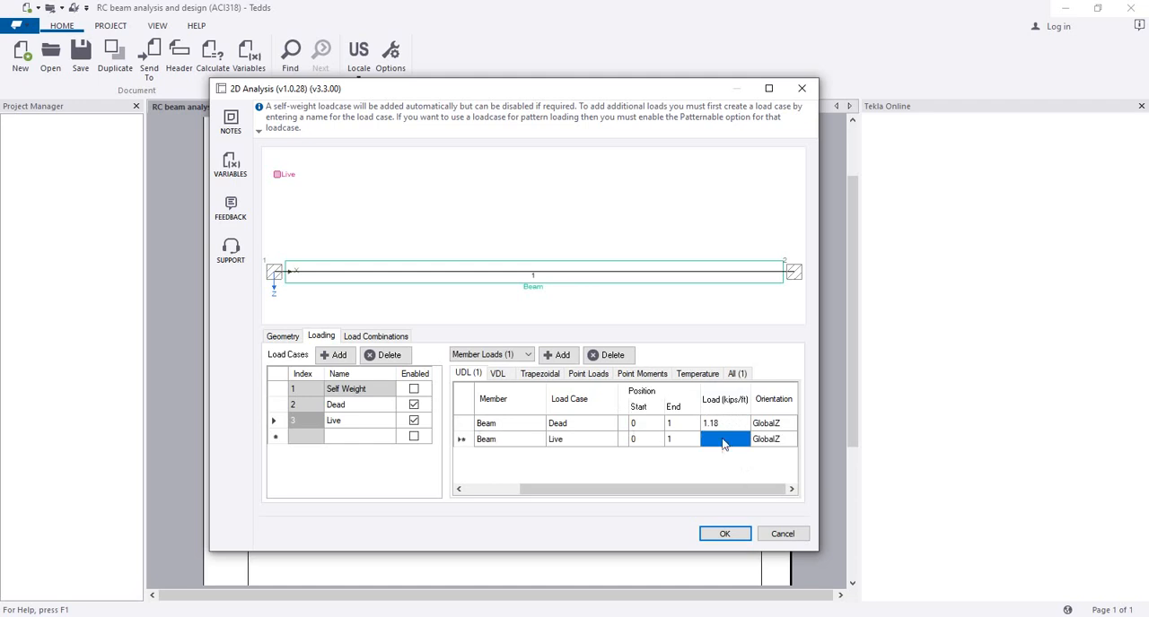
click(597, 444)
click(610, 439)
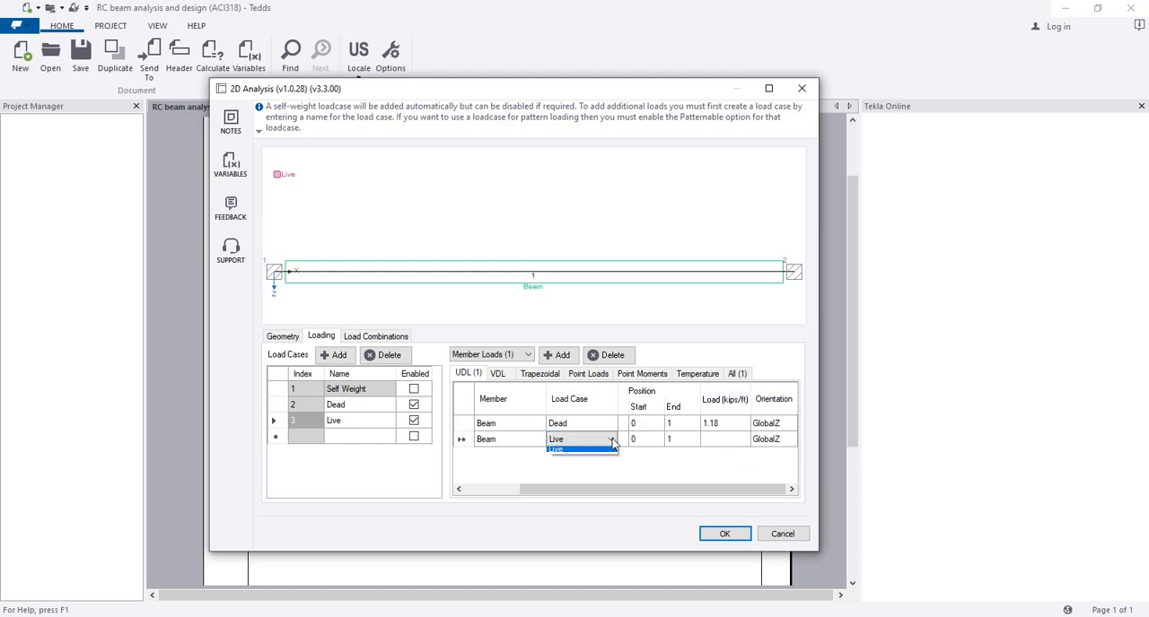
click(588, 463)
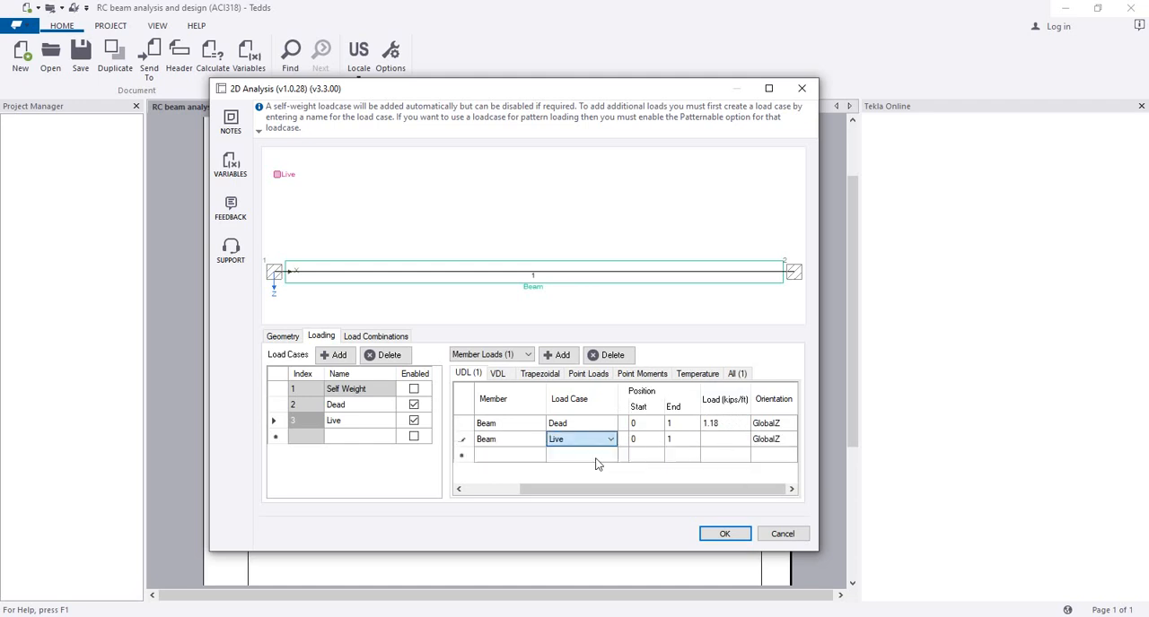
click(723, 440)
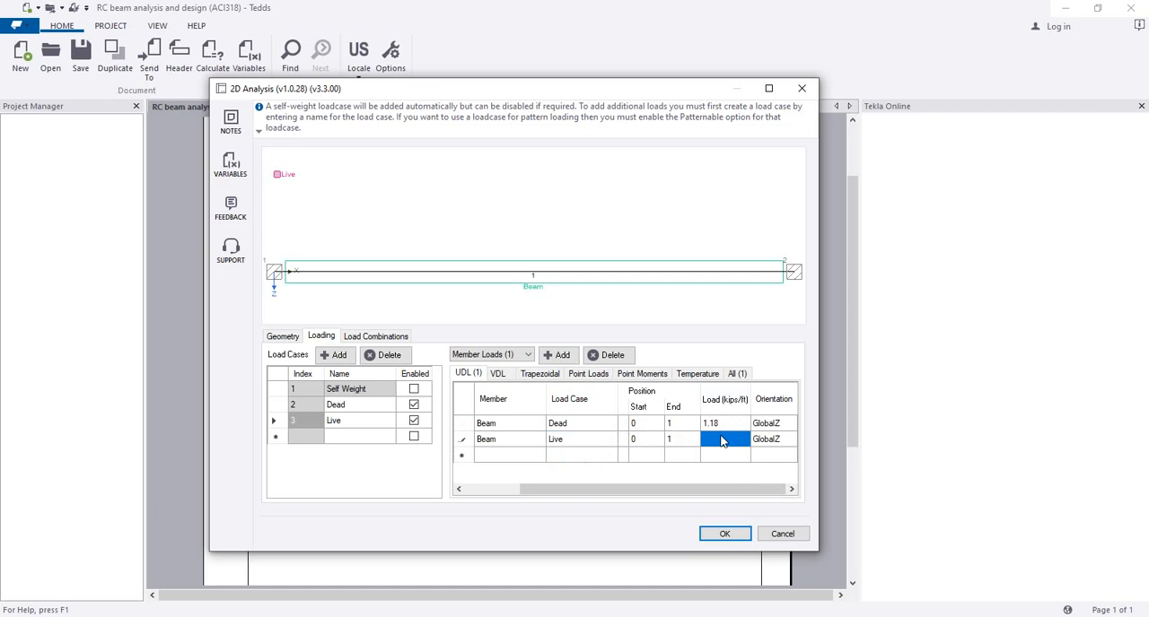
text(2)
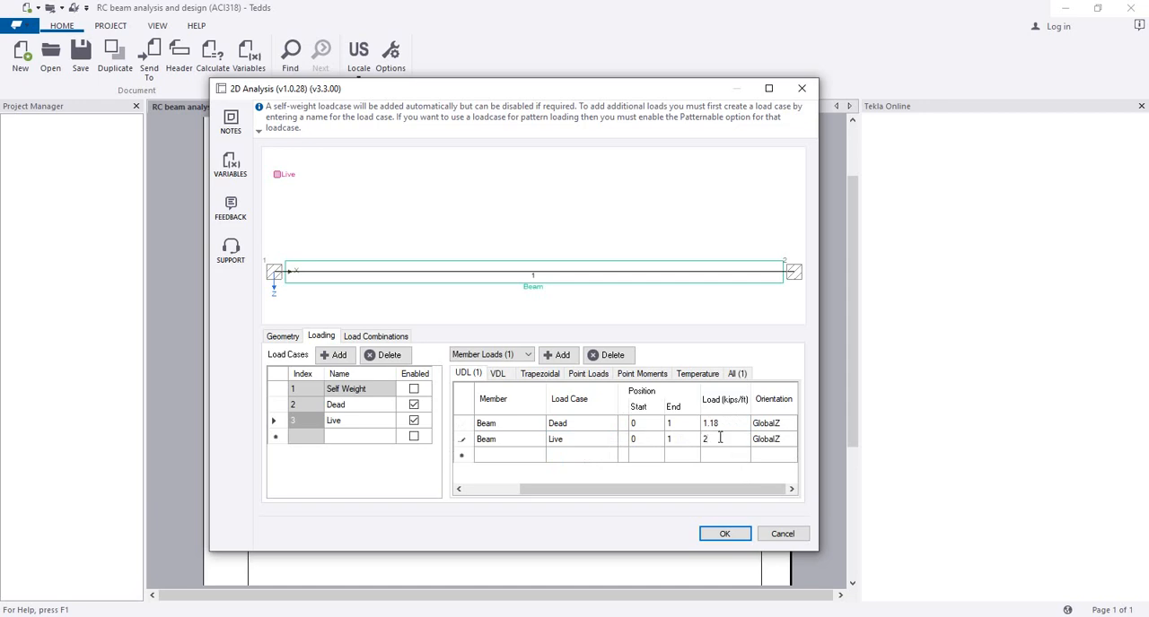
click(727, 428)
click(726, 442)
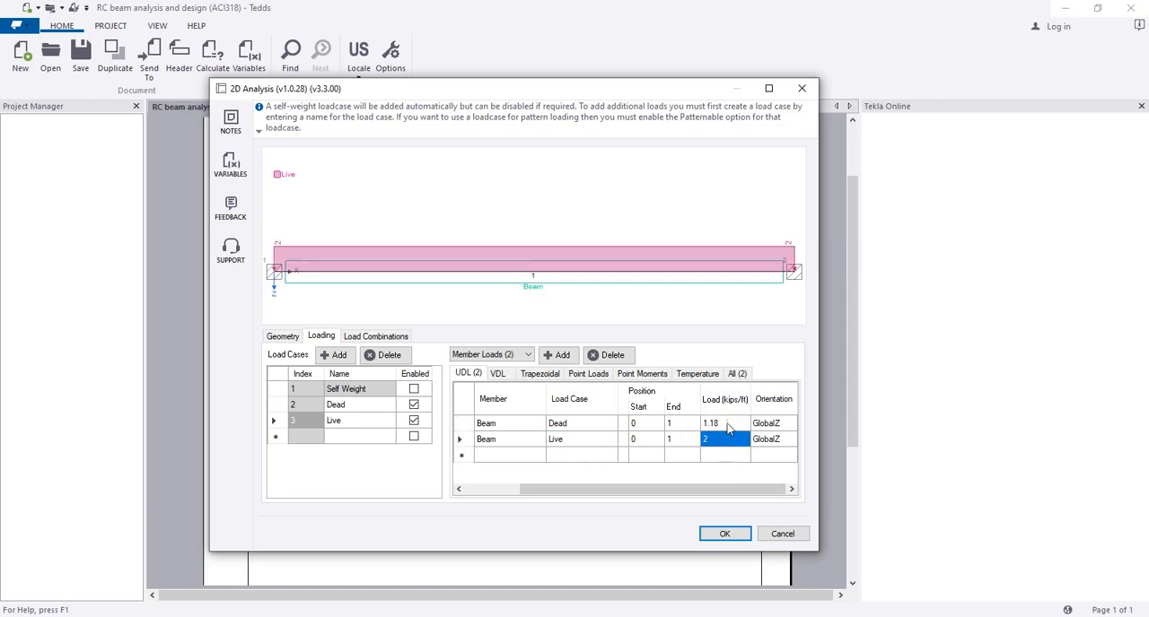
Step: Accept the analysis model with the 1.2D + 1.6L and 1.0D + 1.0L load combinations and enable the results preview
click(401, 337)
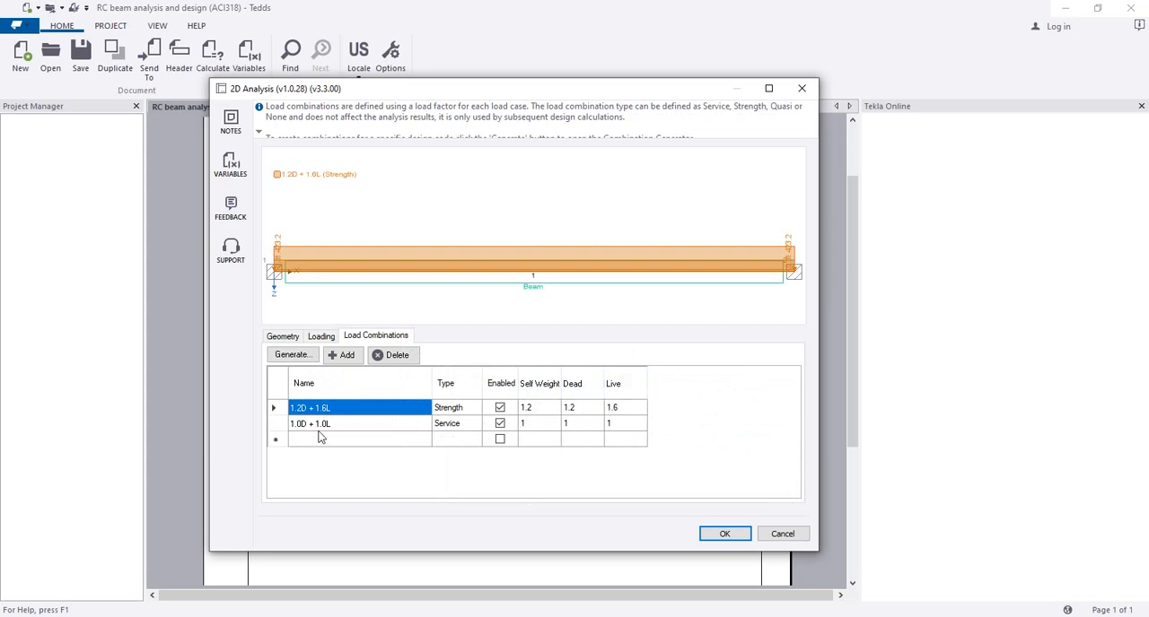
click(724, 532)
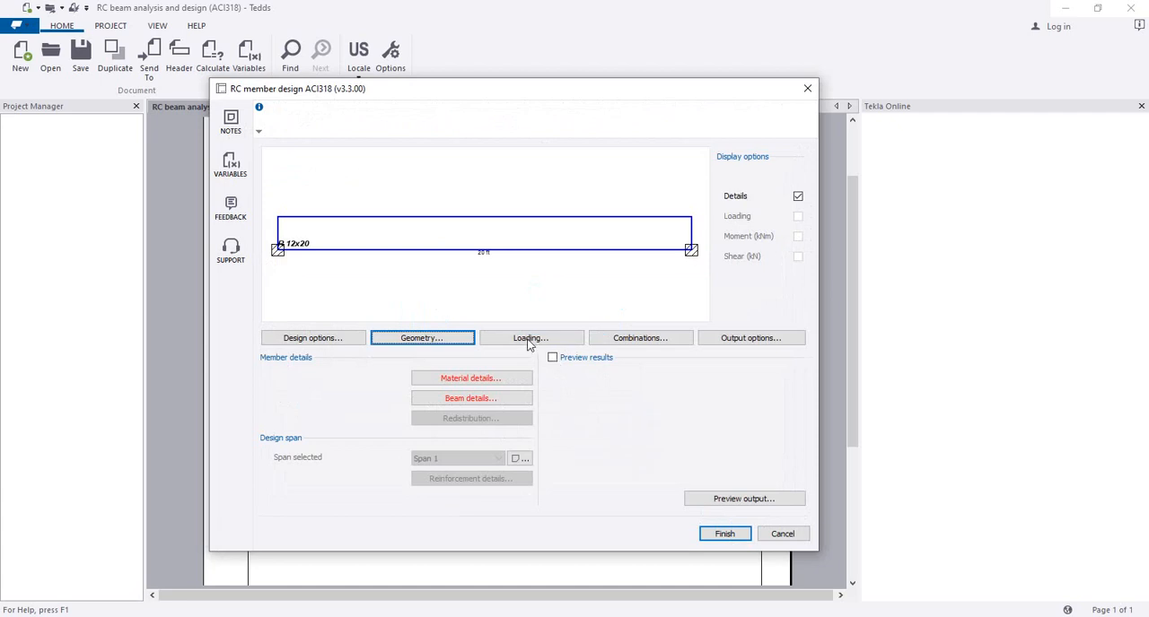
click(636, 339)
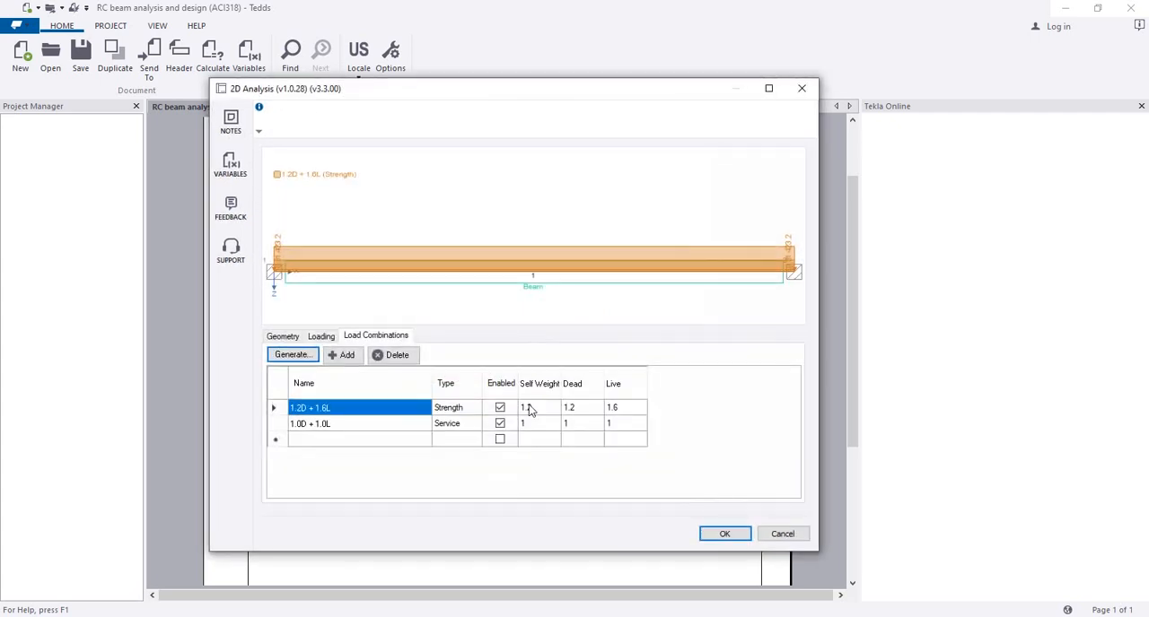
click(725, 534)
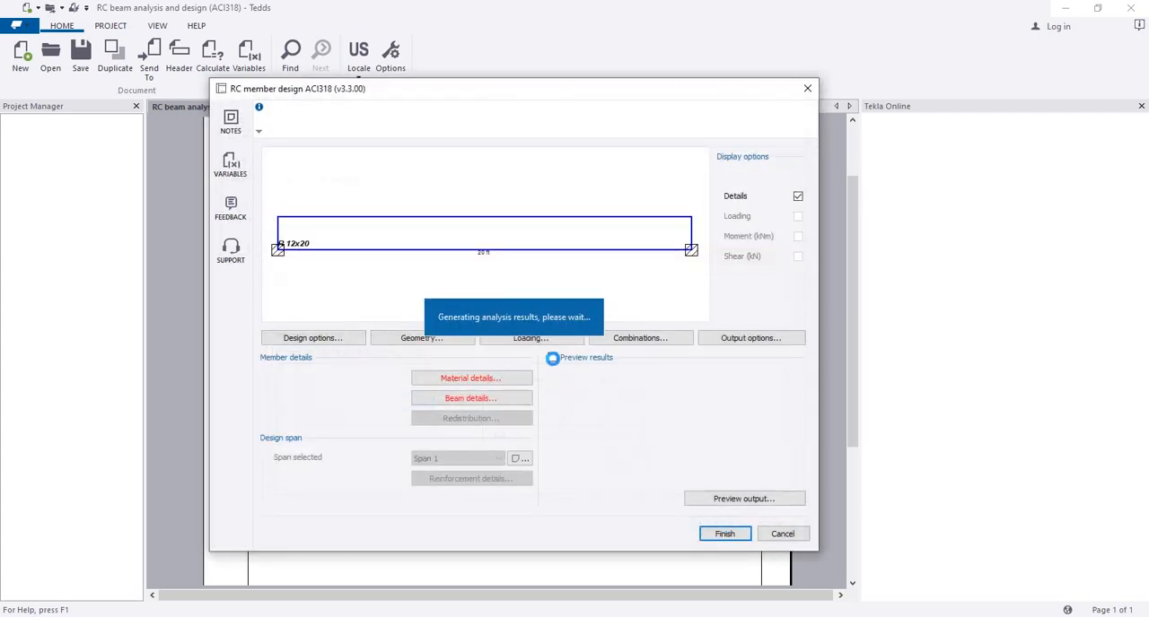
click(552, 358)
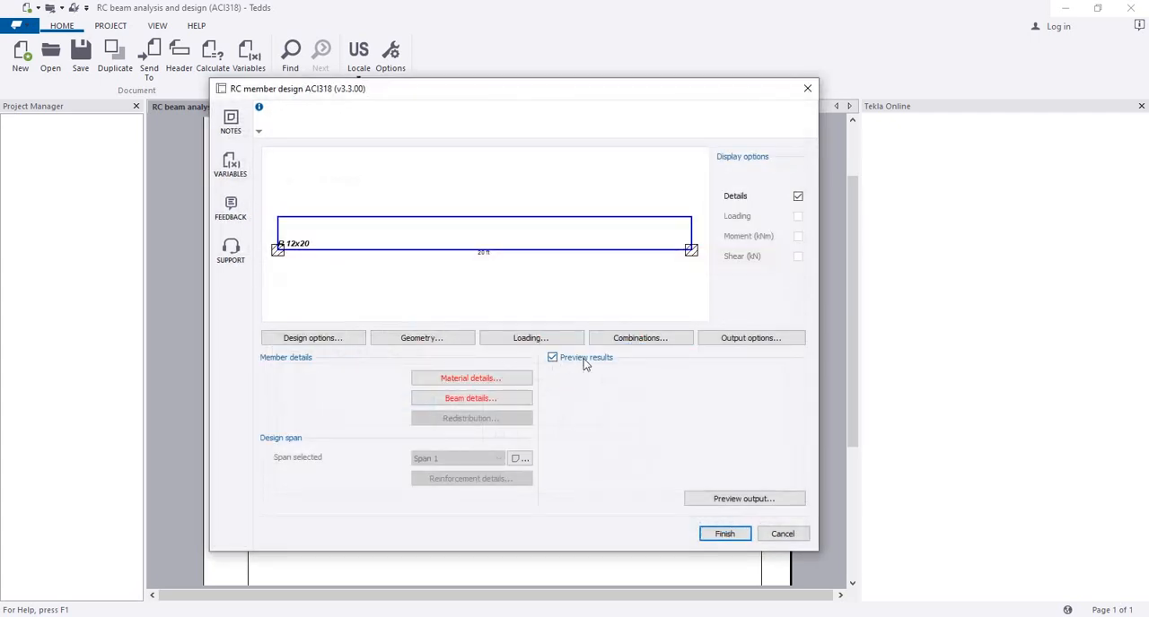
Step: Set the concrete compressive strength to 3000 psi, keeping the density at 150 lb/ft³ and the reinforcement yield strength at 60000 psi
click(487, 378)
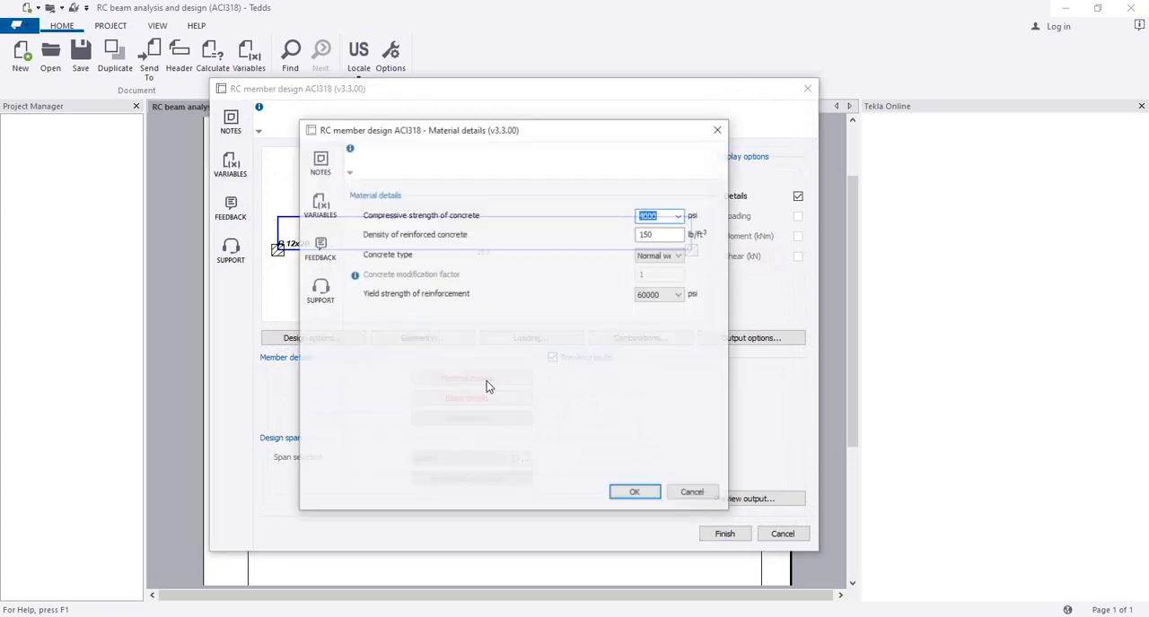
click(679, 216)
click(668, 234)
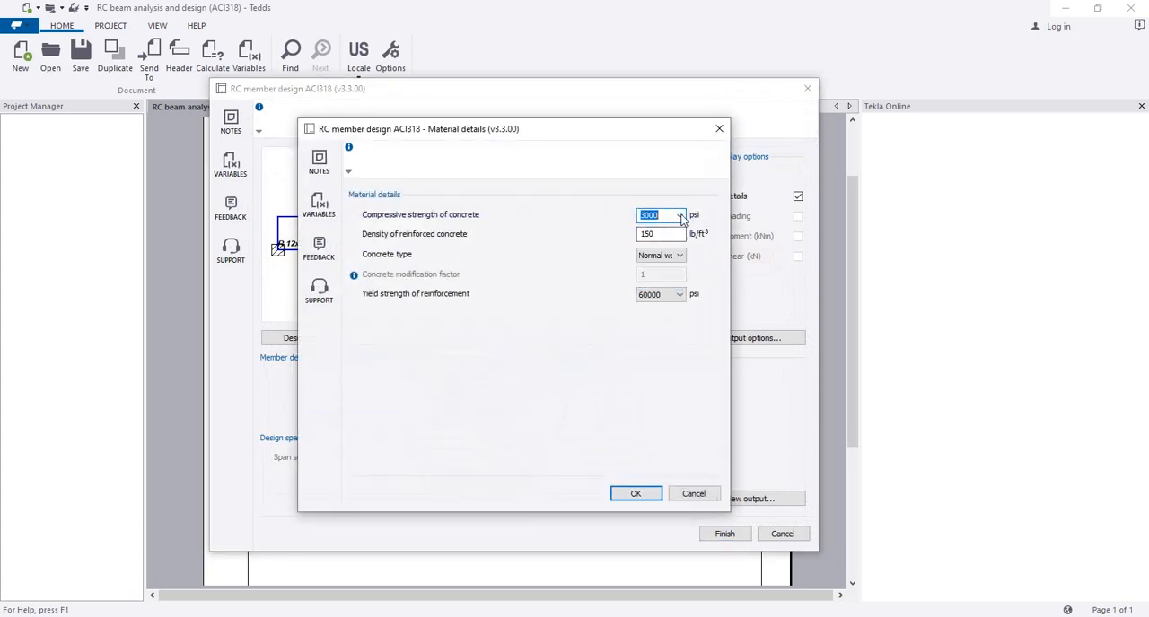
click(661, 215)
click(654, 234)
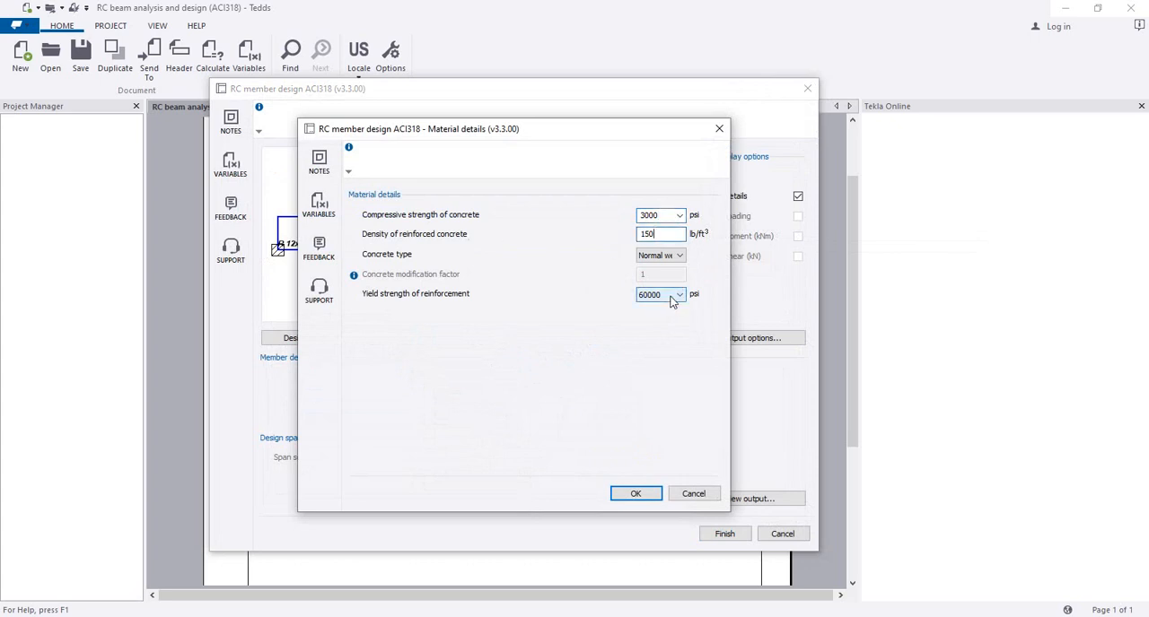
drag(666, 235, 627, 235)
click(671, 295)
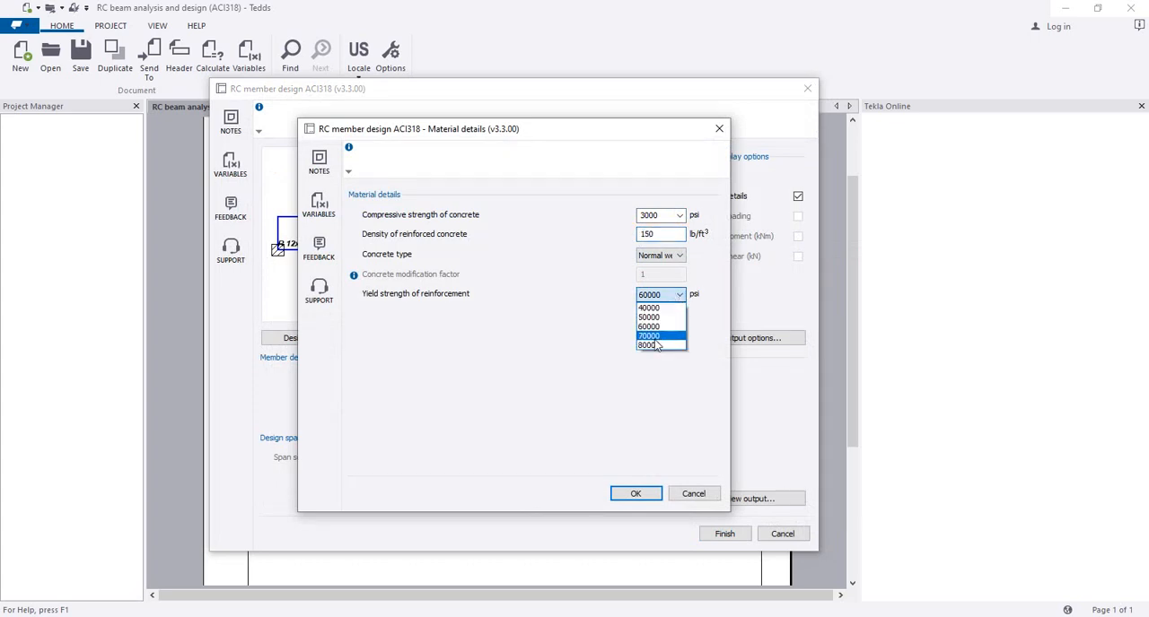
click(655, 327)
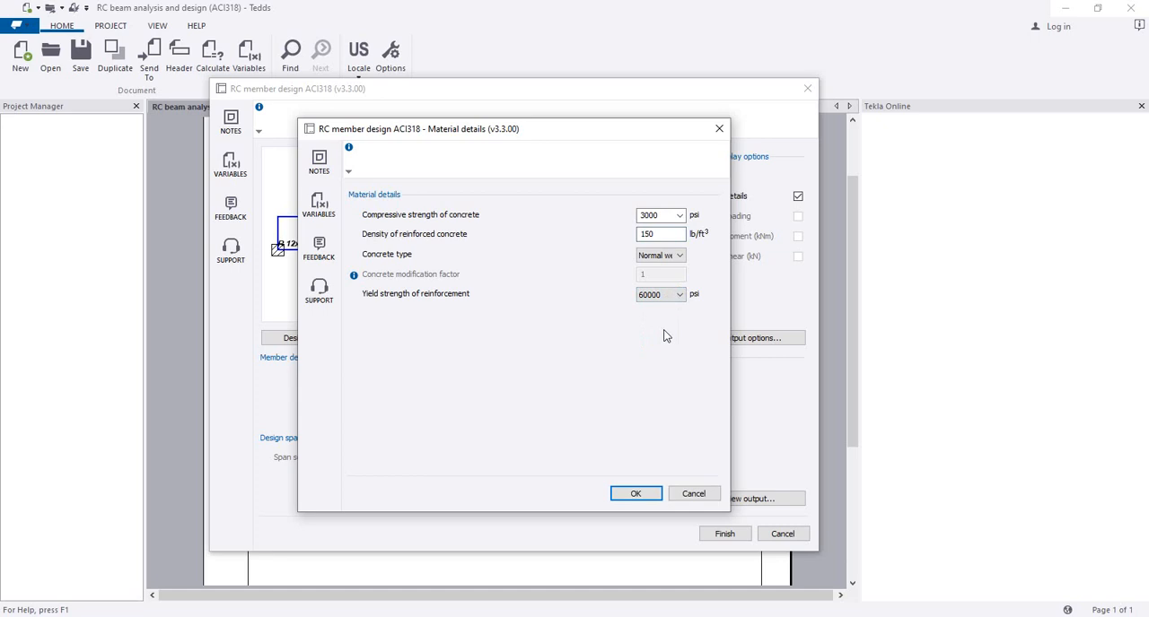
click(620, 493)
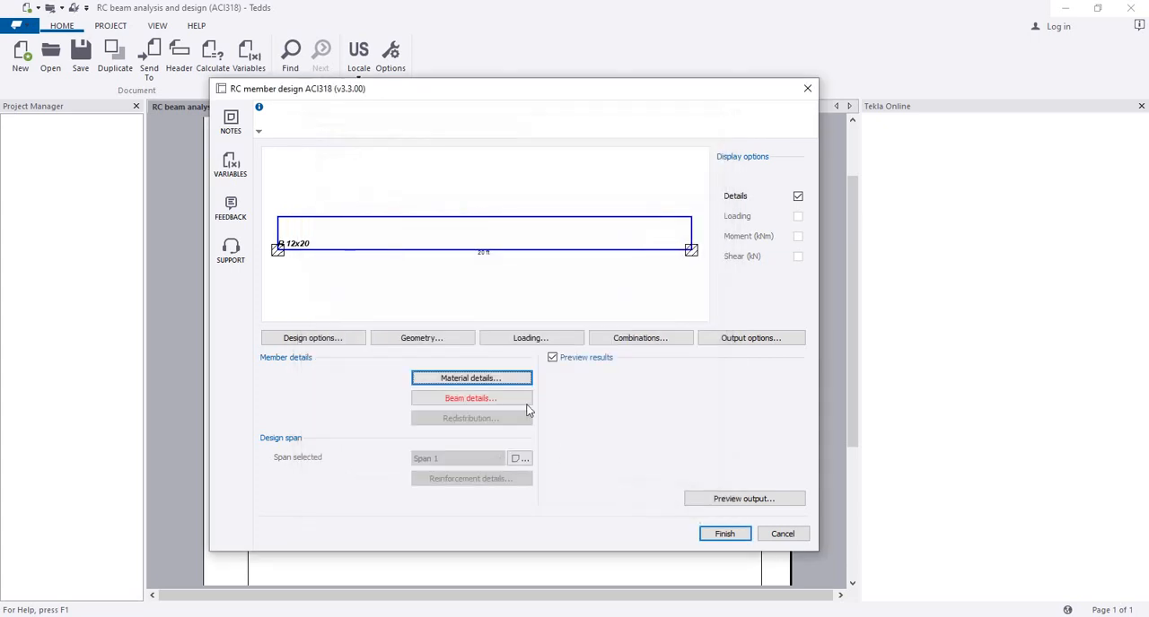
Step: Accept a 1.5 in reinforcement cover for the beam's top, underside and sides
click(465, 400)
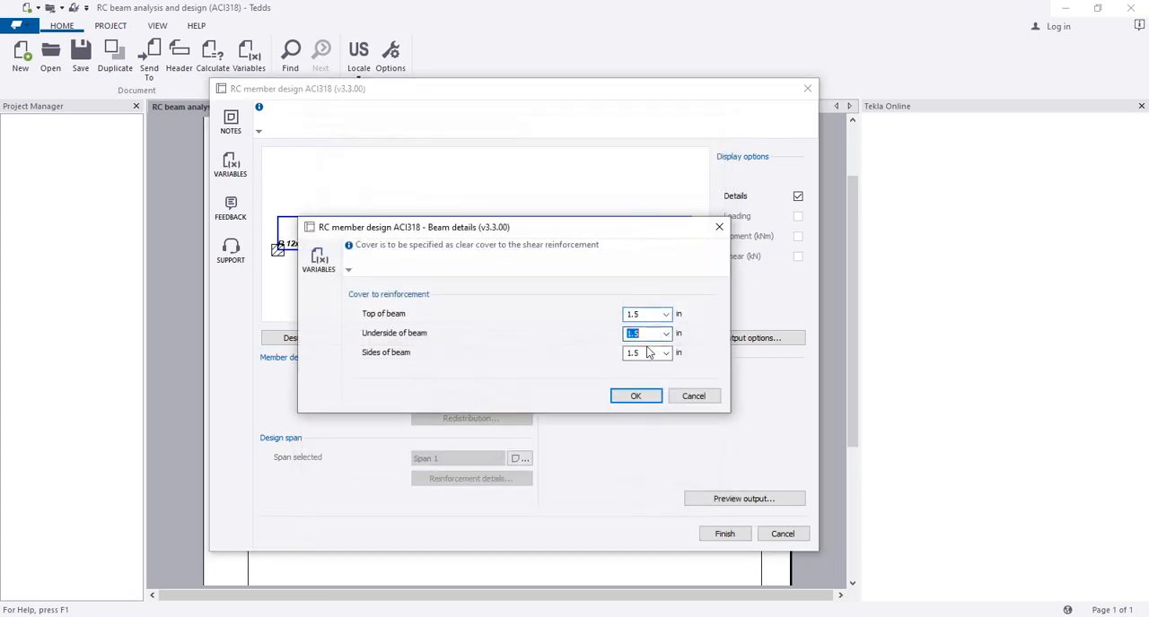
click(635, 395)
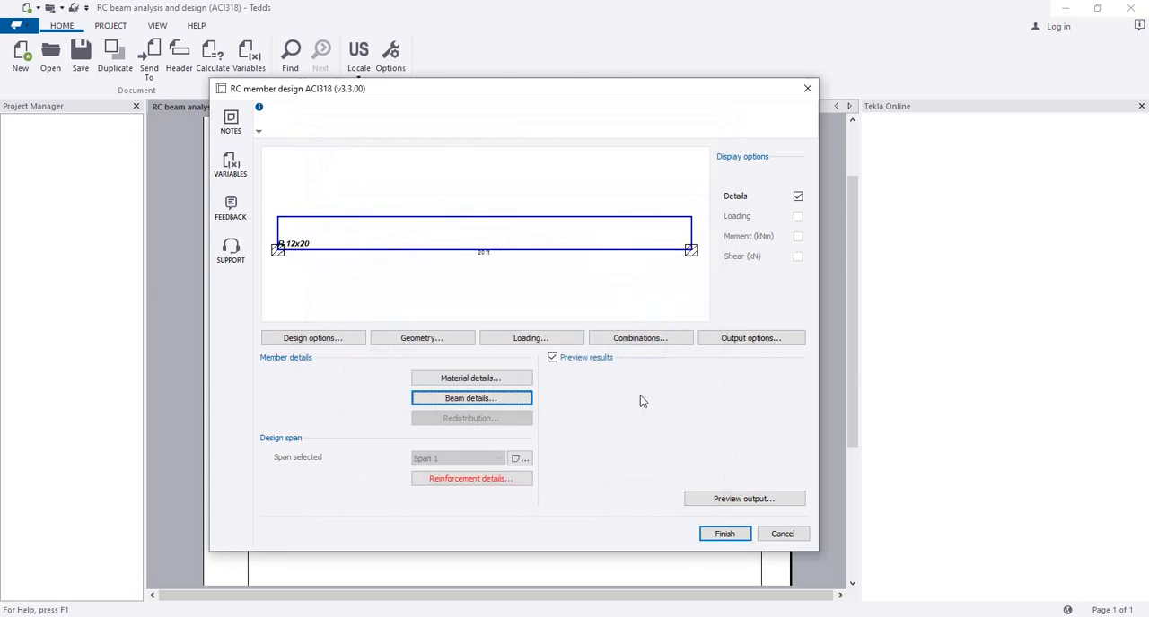
Step: Set the additional top reinforcement in zone 1 of the span to 3 #4 bars
click(465, 480)
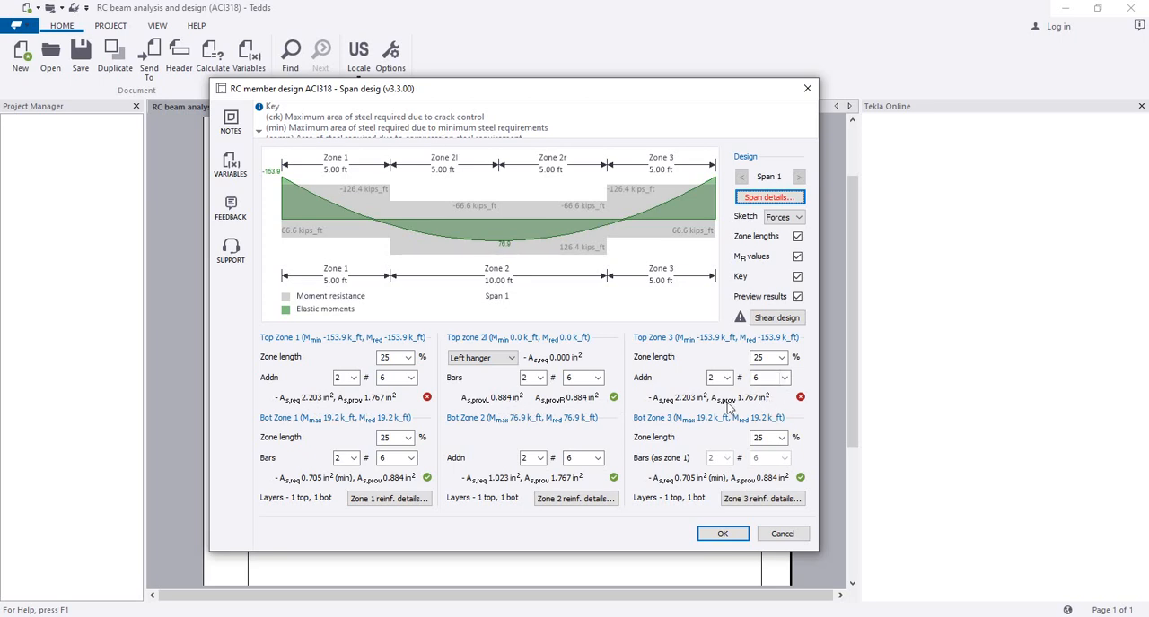
click(408, 378)
click(393, 400)
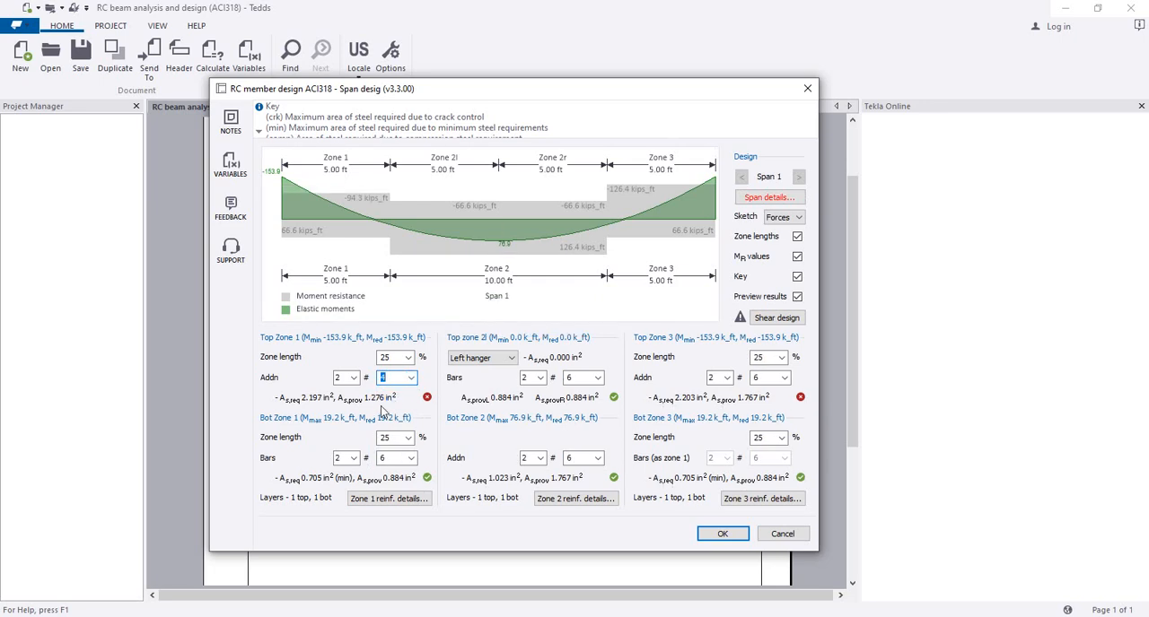
click(353, 378)
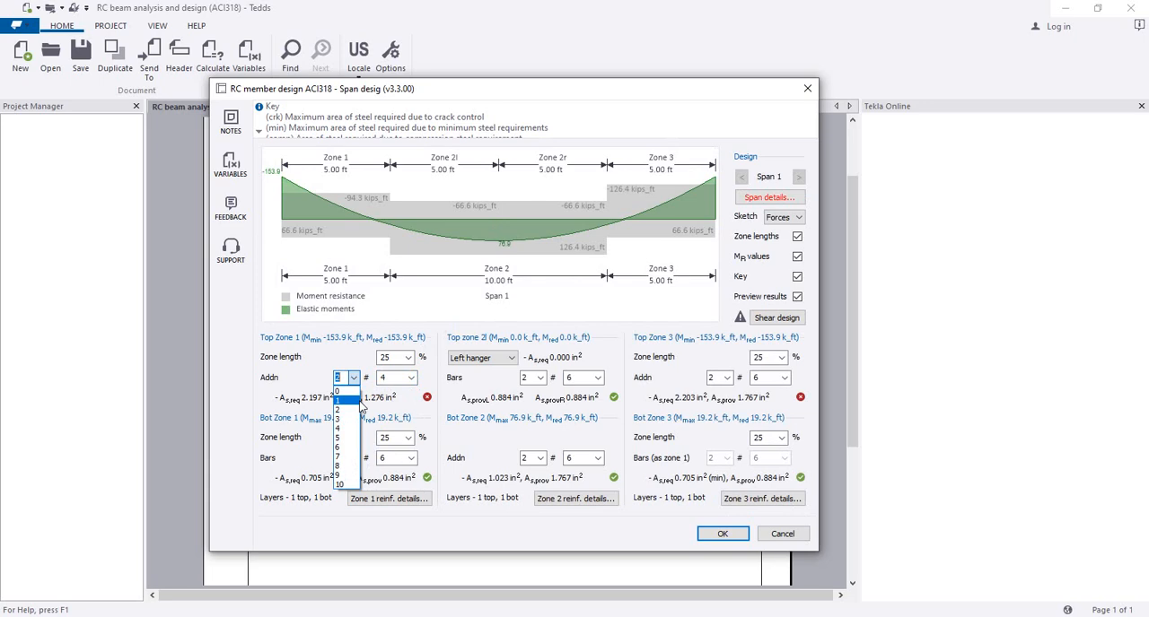
click(350, 419)
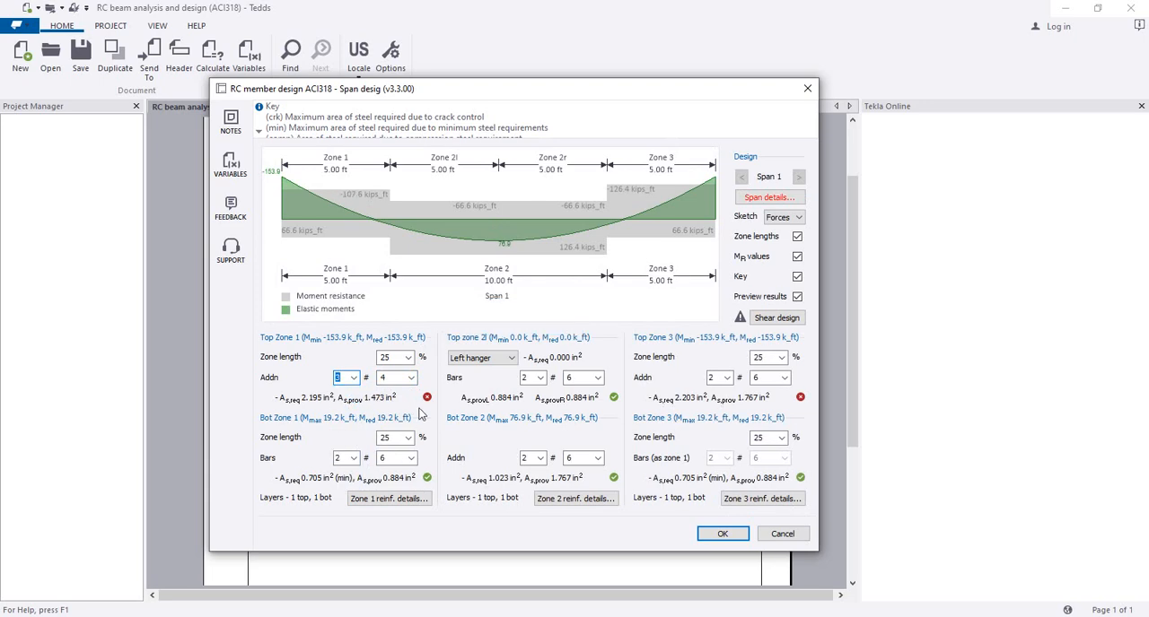
Step: Set the additional top reinforcement in zone 3 of the span to 3 #4 bars
click(784, 379)
click(767, 399)
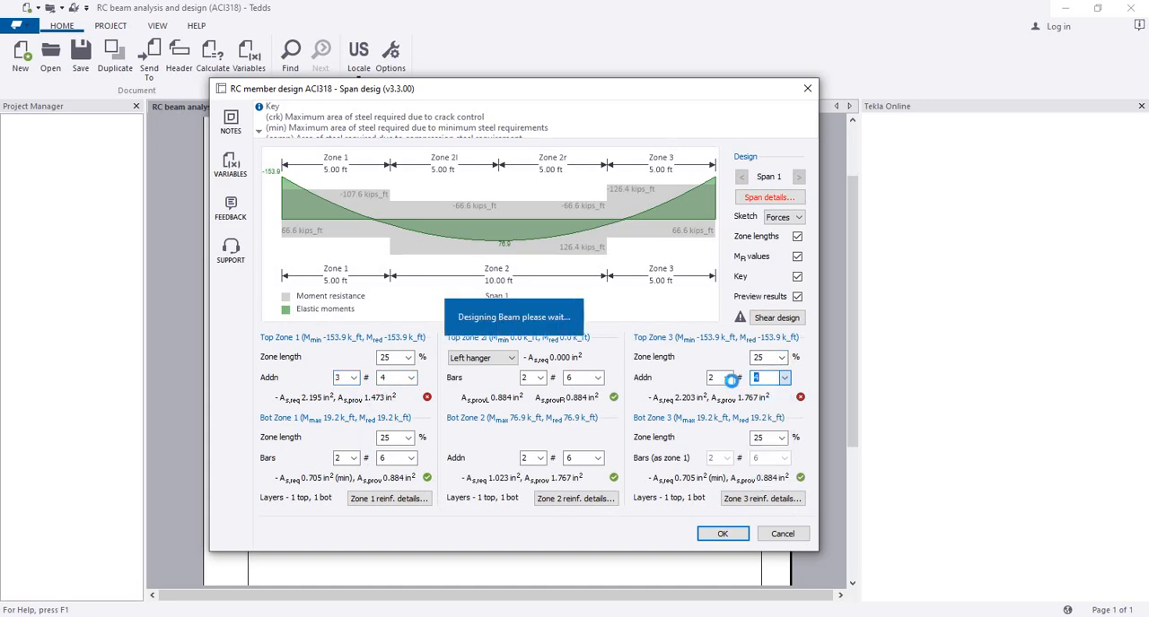
click(727, 378)
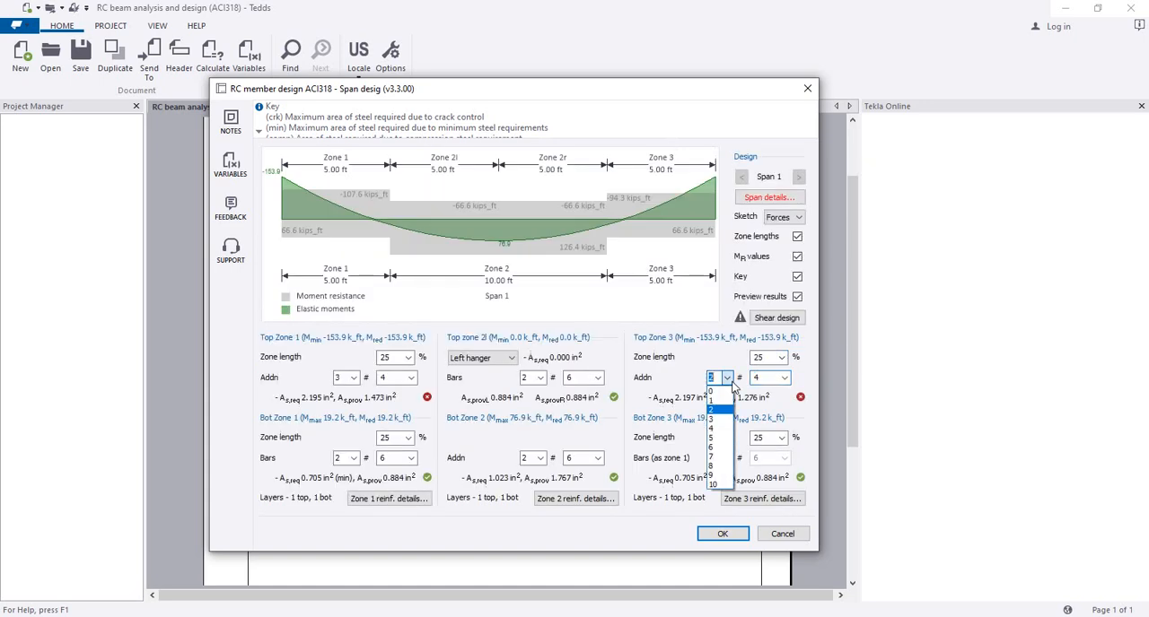
click(717, 402)
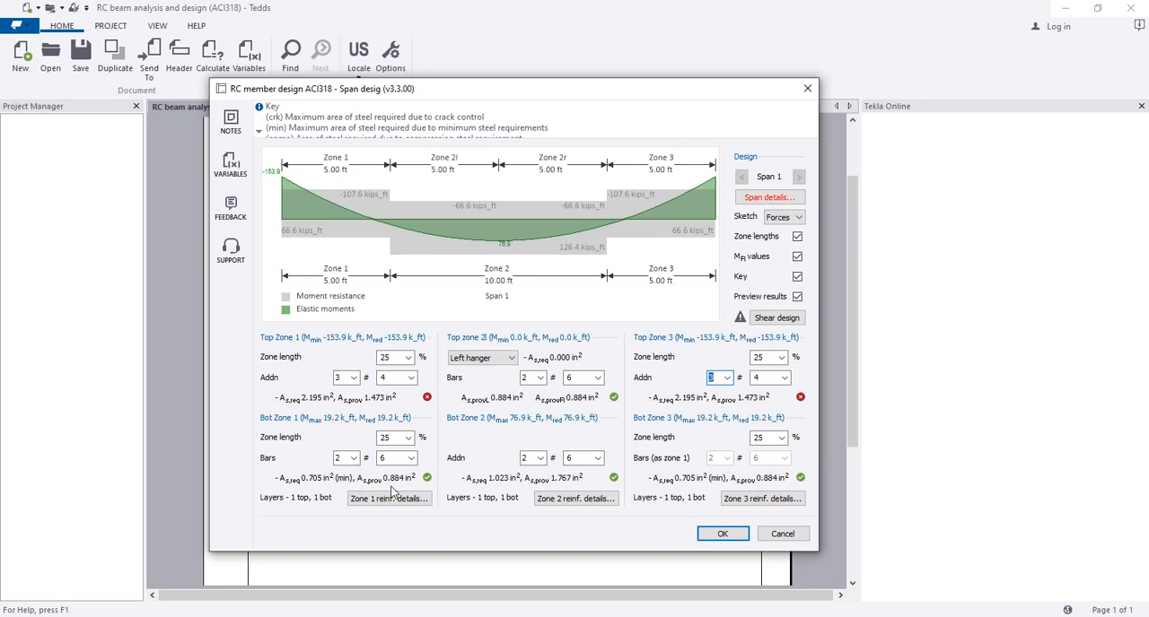
Step: Try 3 #5 bars as the bottom reinforcement in zone 1 of the span
click(411, 460)
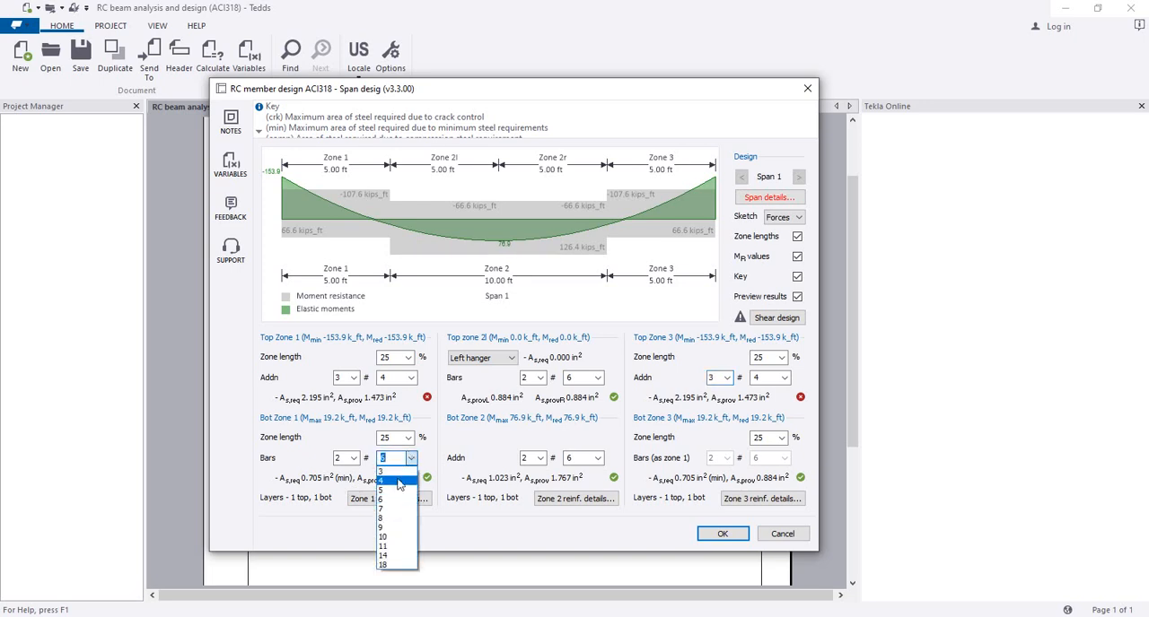
click(397, 482)
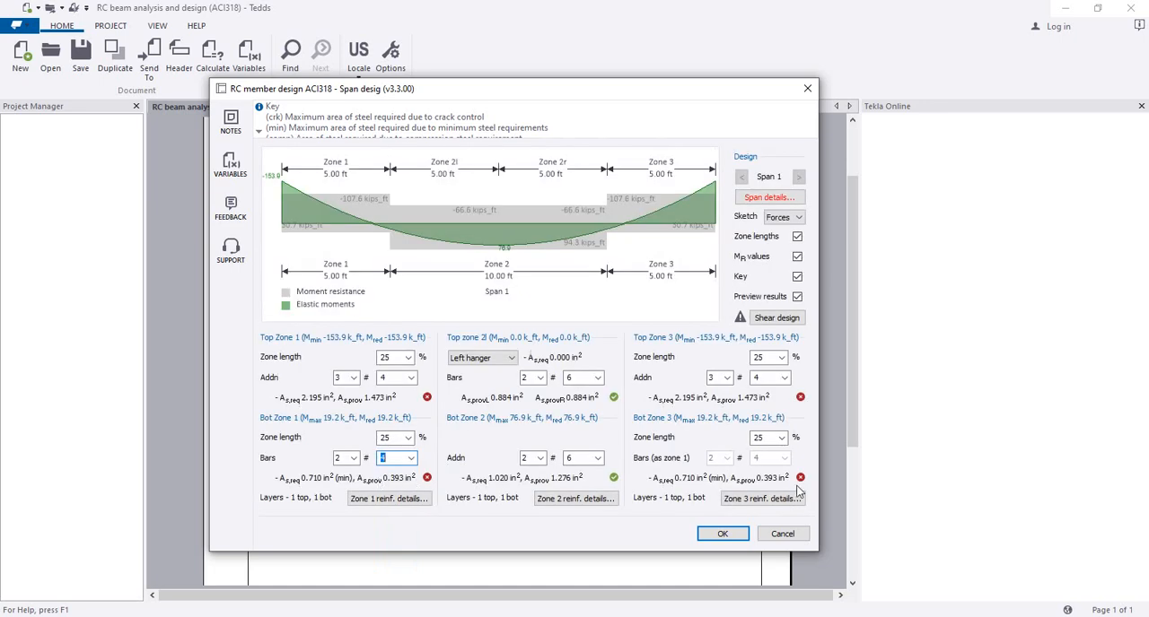
click(353, 458)
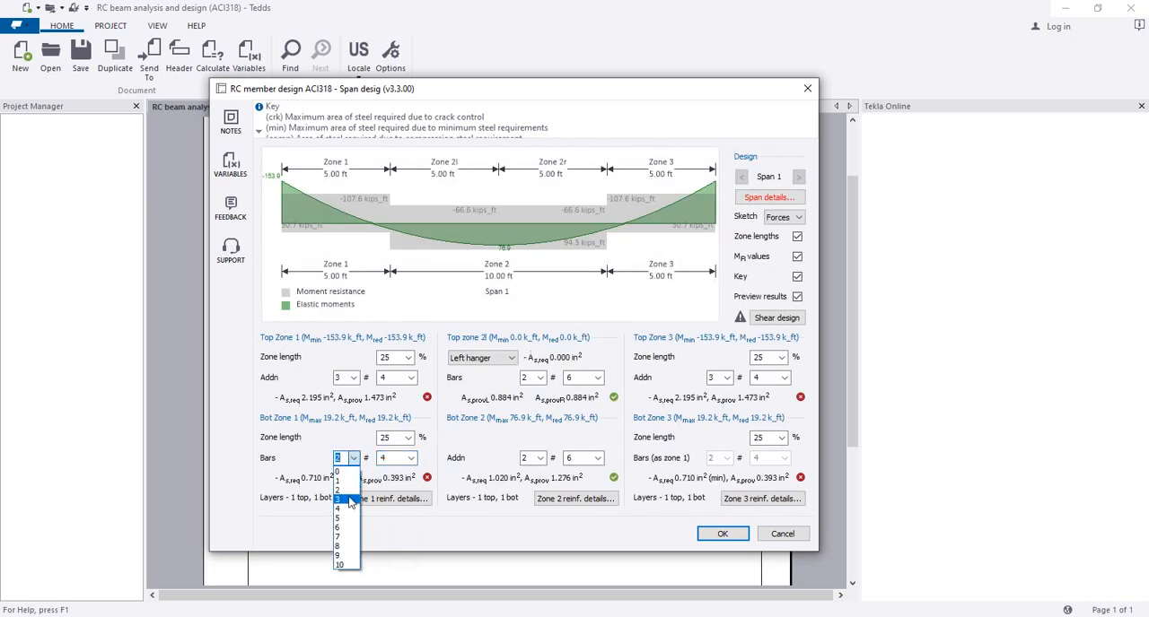
click(350, 499)
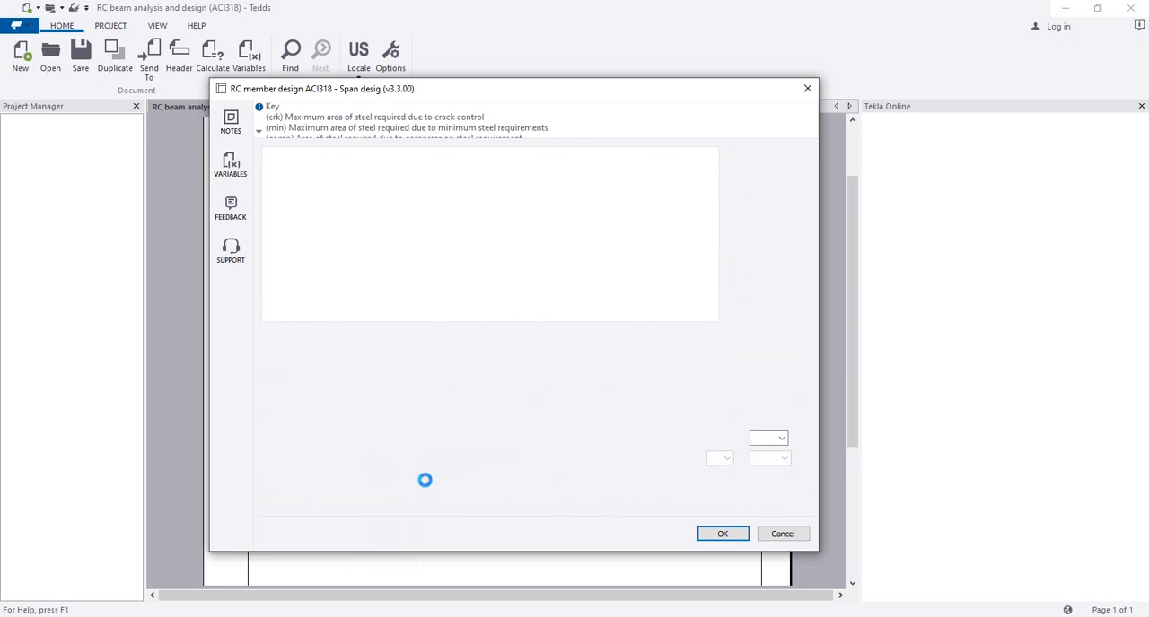
click(411, 459)
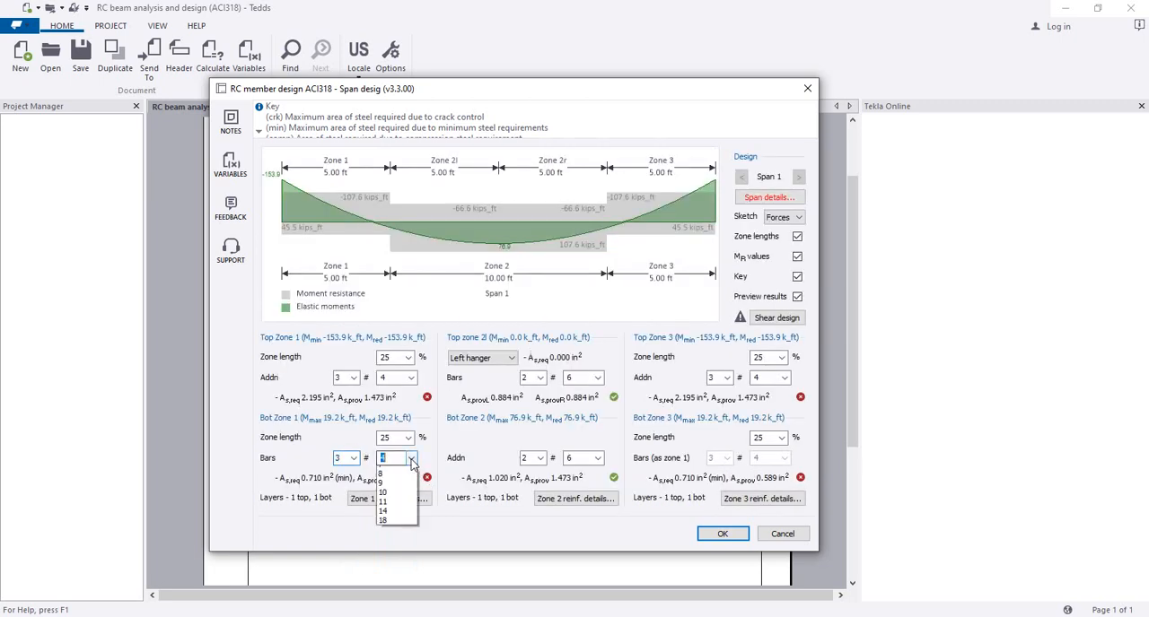
click(392, 479)
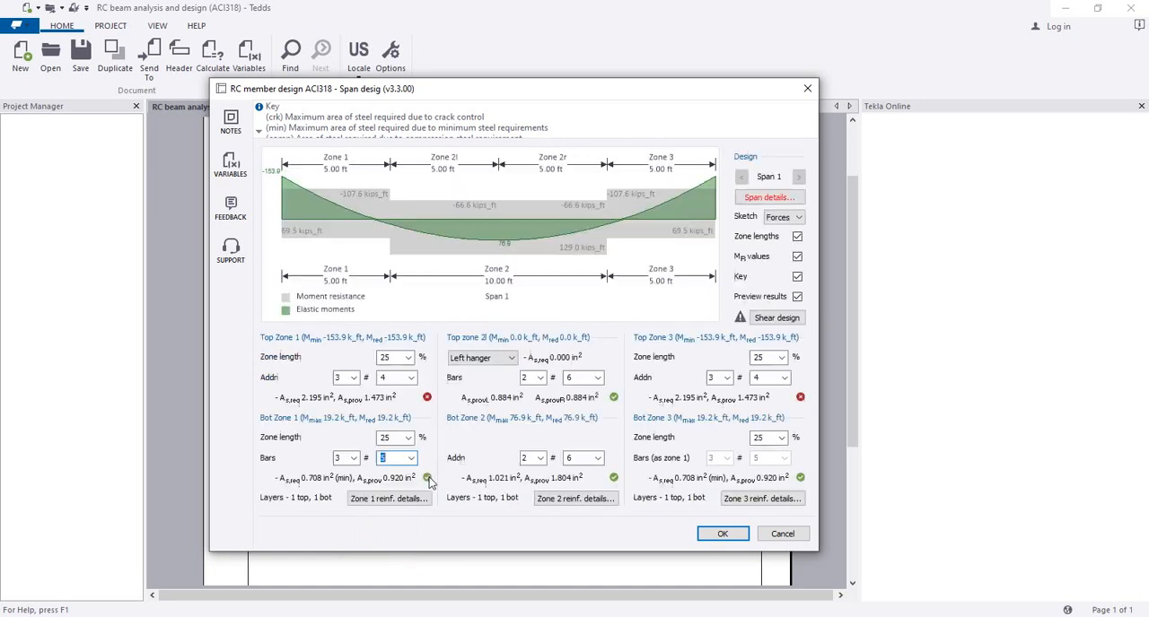
Step: Set the bottom reinforcement in zone 1 to 2 #6 bars and check the zone 1 reinforcement details
click(355, 458)
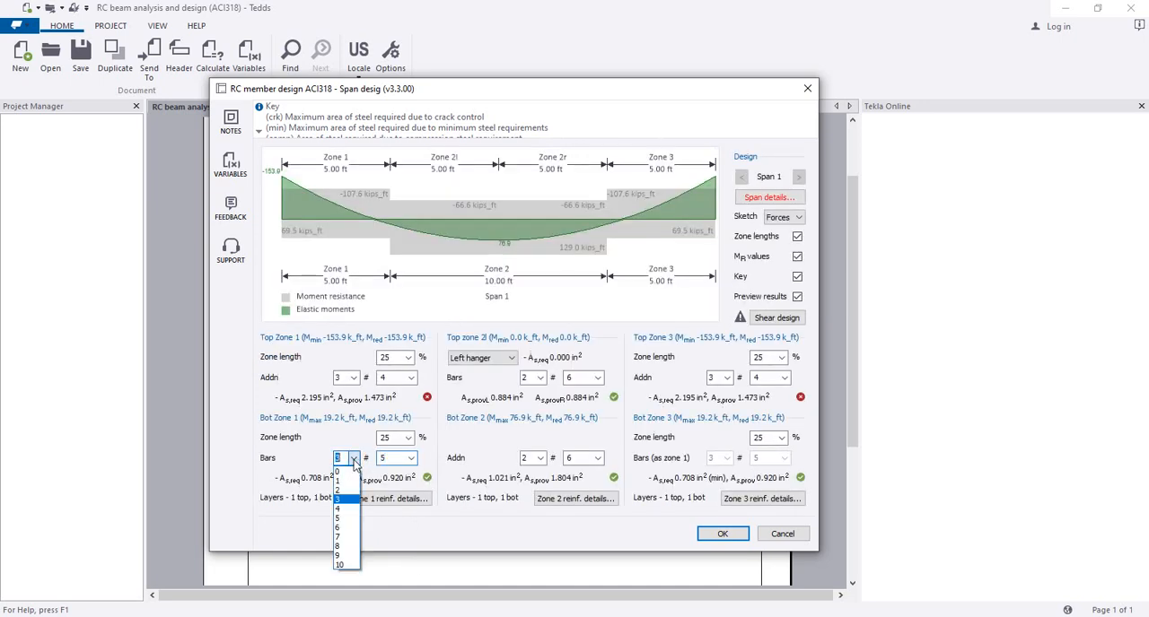
click(348, 482)
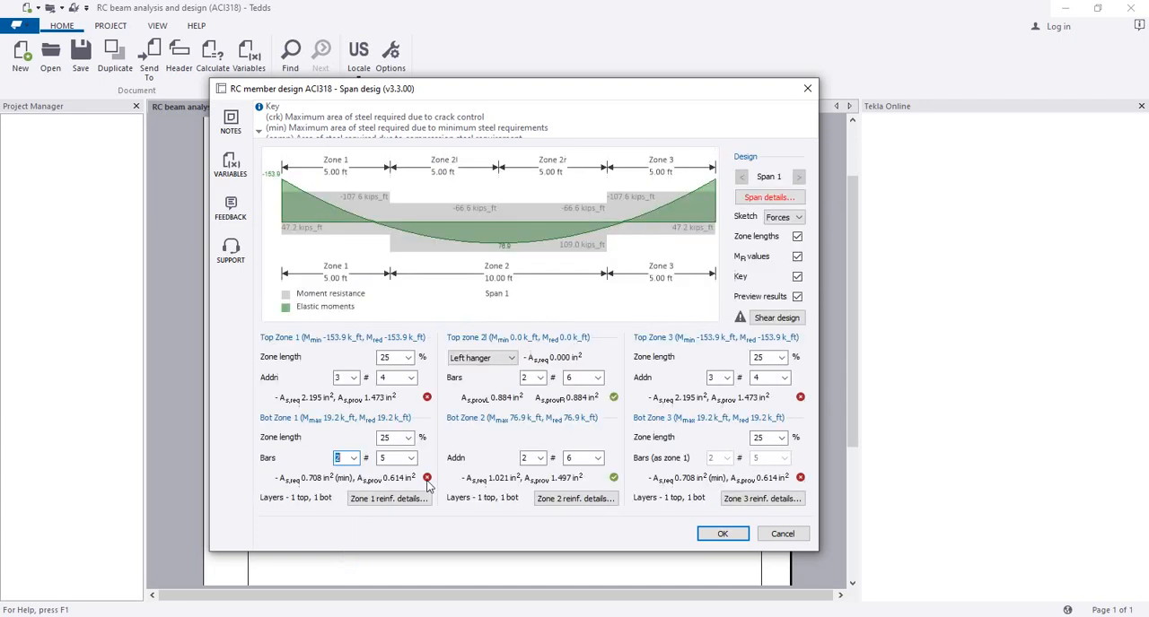
click(353, 460)
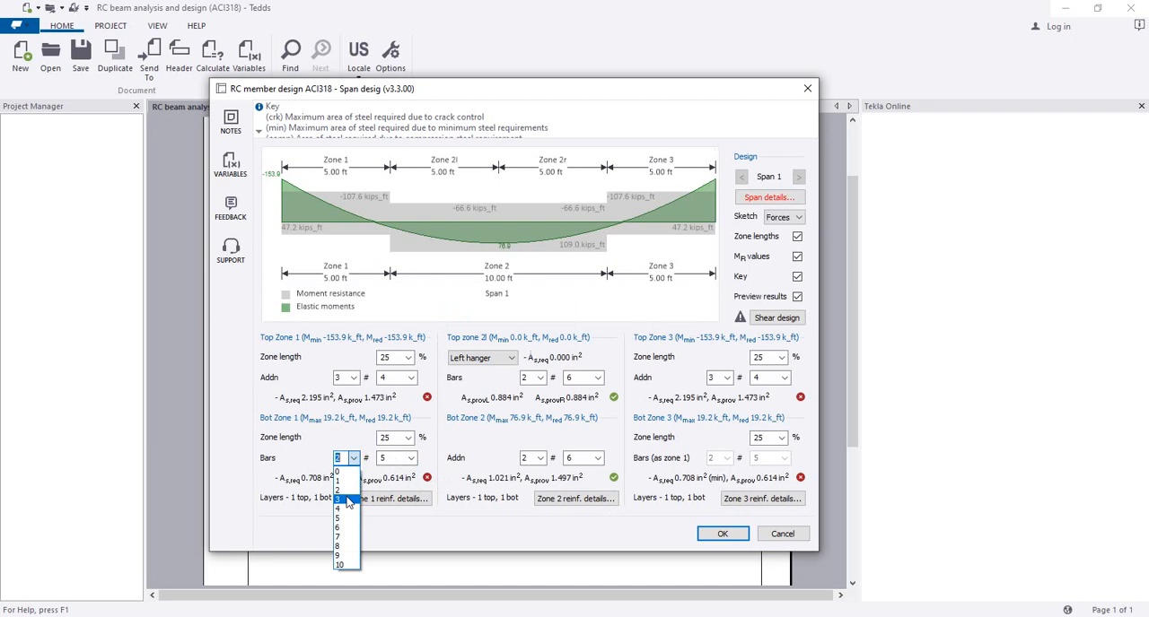
click(351, 490)
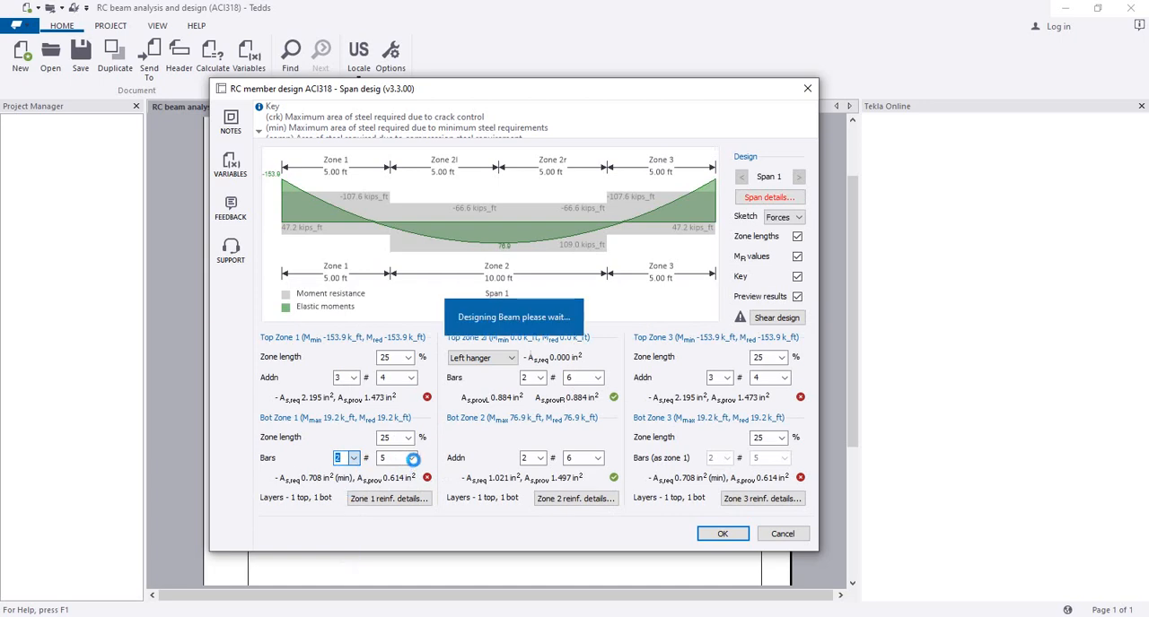
click(410, 457)
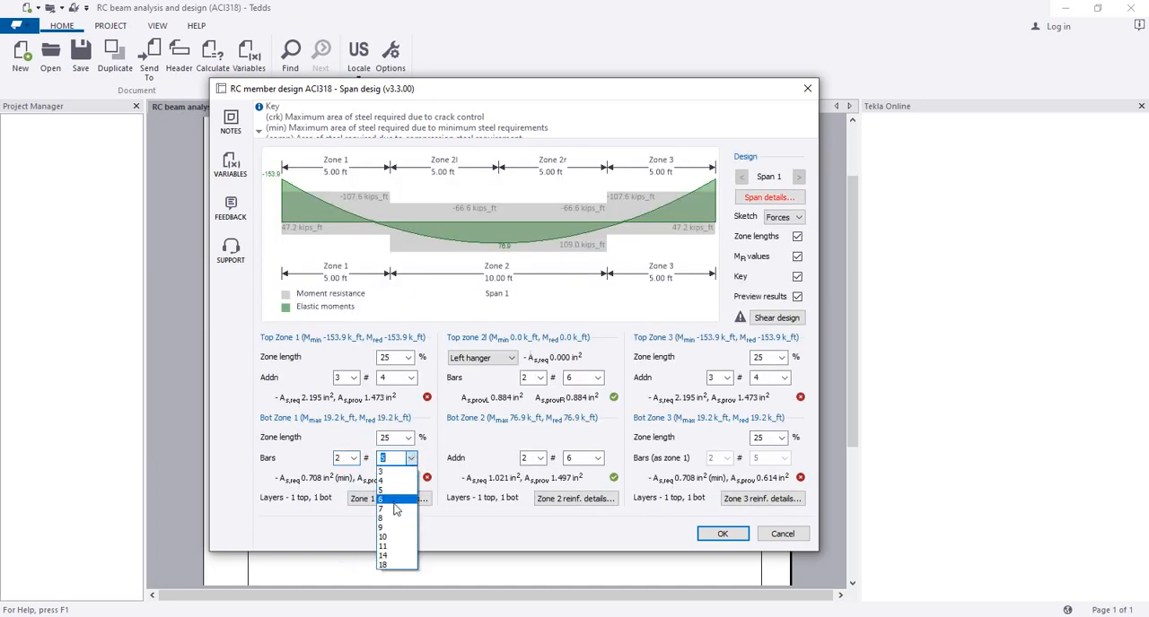
click(393, 500)
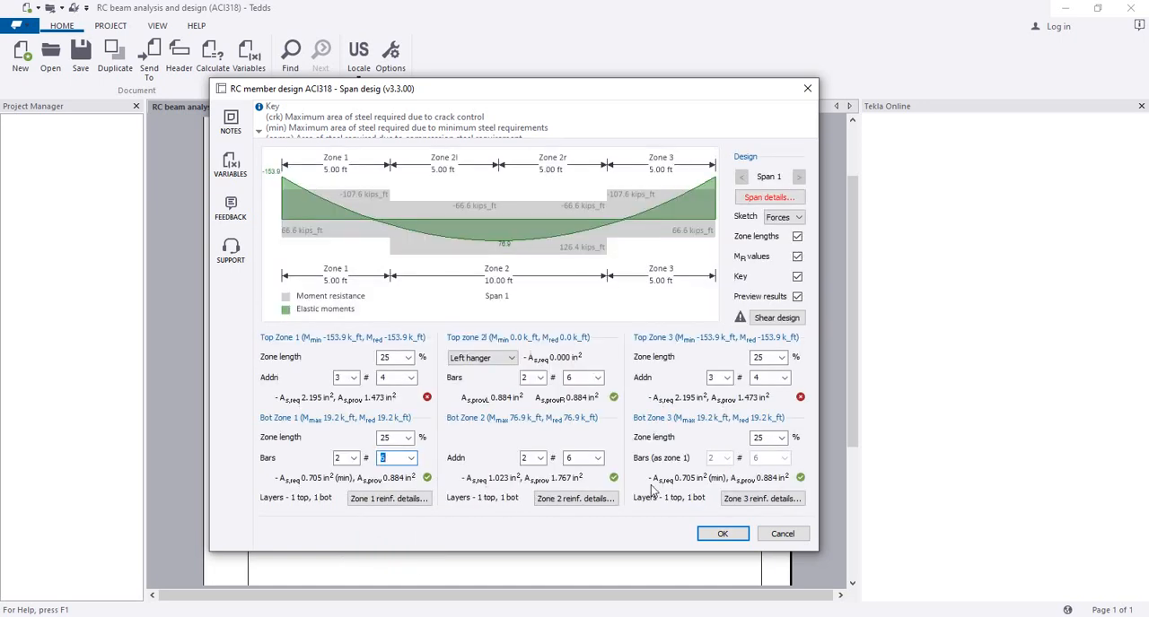
click(411, 500)
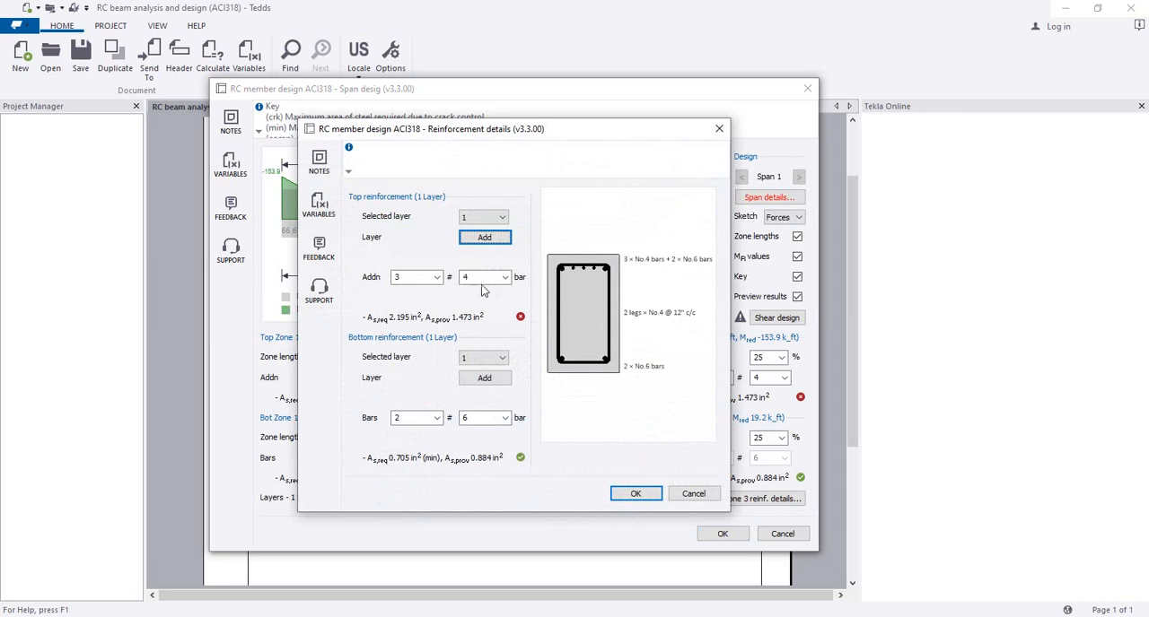
click(413, 281)
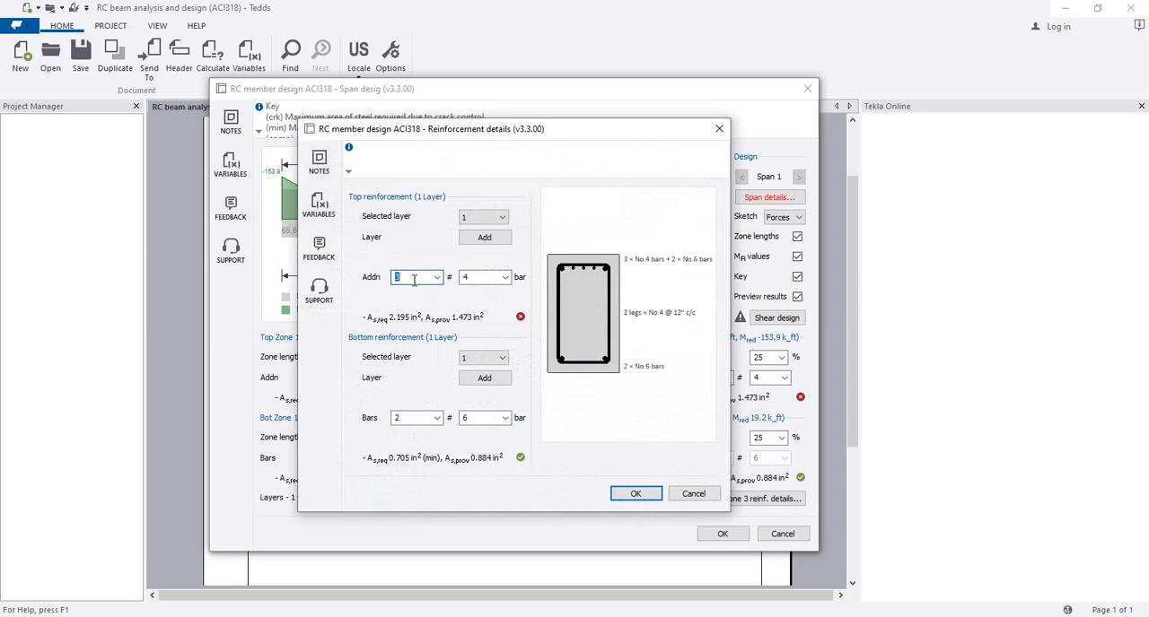
click(481, 273)
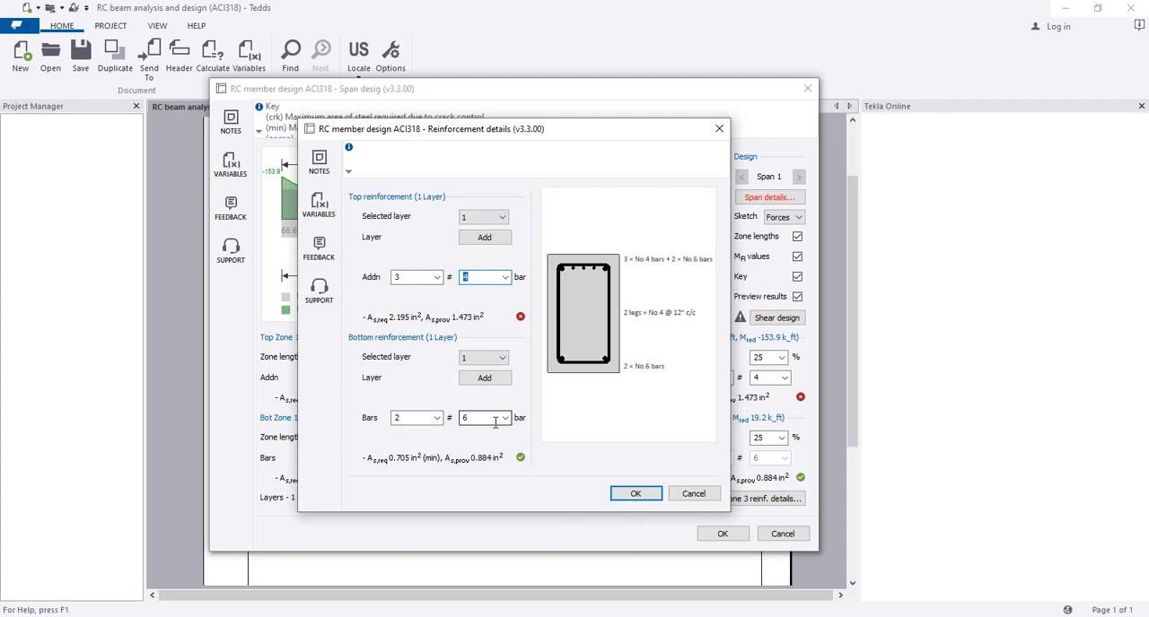
click(619, 499)
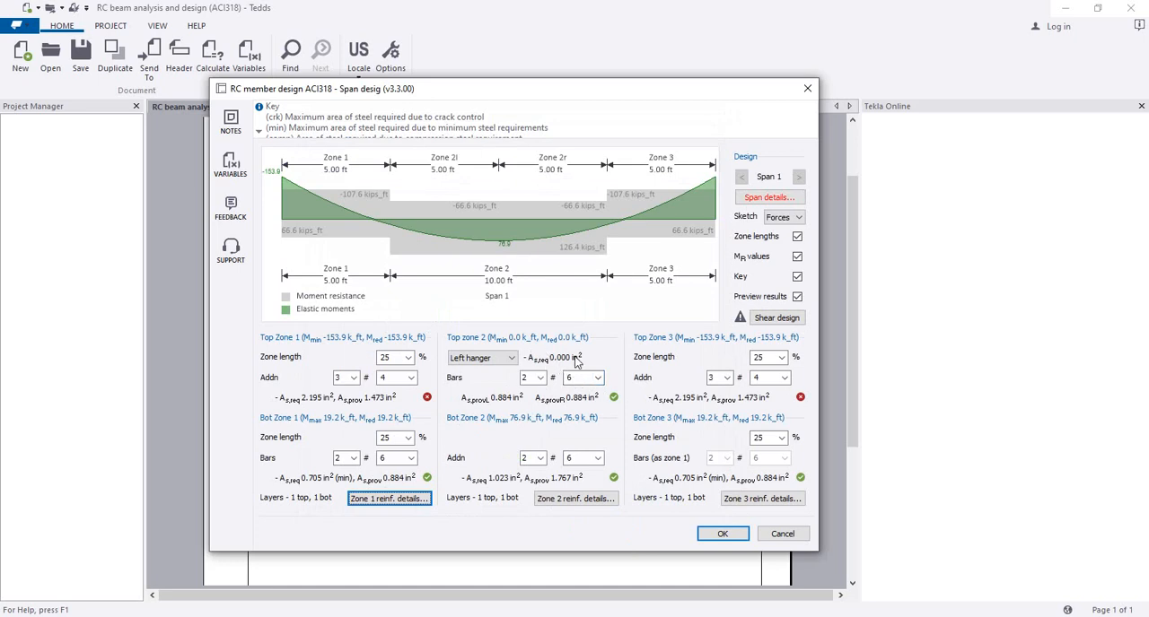
Step: Set the top reinforcement in zone 2 to 2 #4 bars for the left hanger in the zone's reinforcement details
click(539, 378)
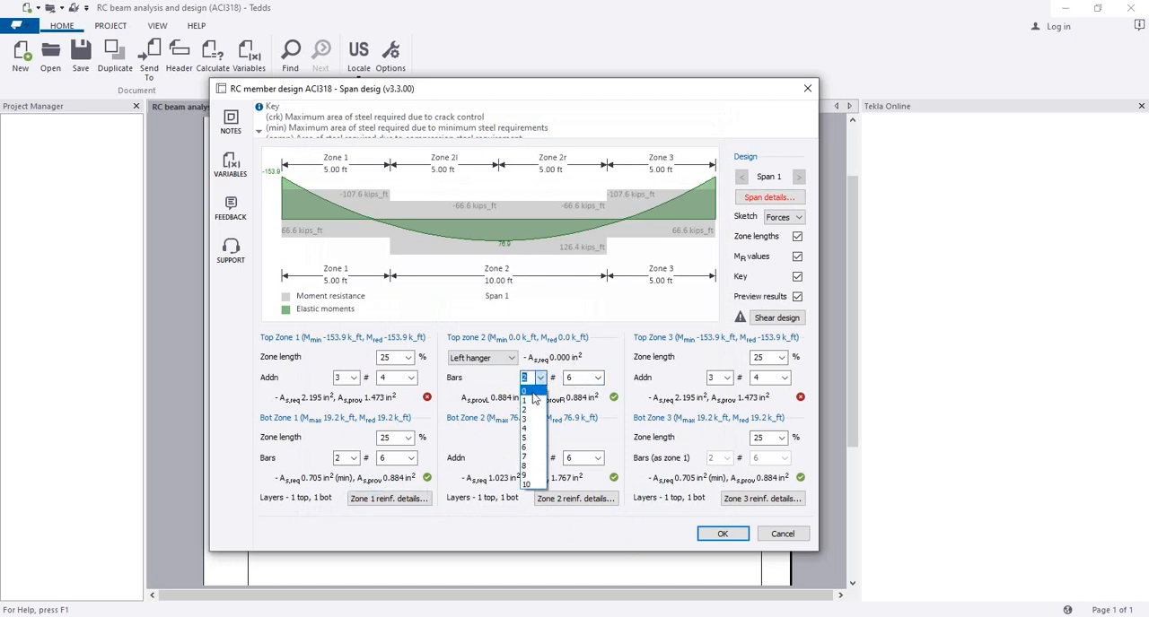
click(475, 510)
click(556, 501)
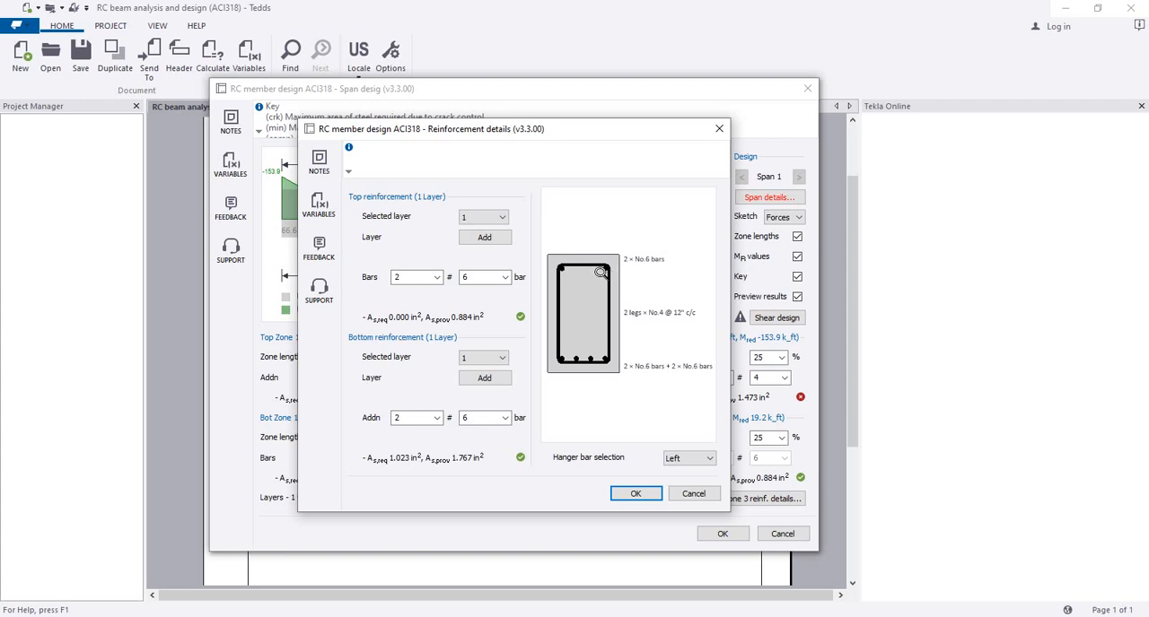
click(505, 278)
click(474, 292)
click(625, 493)
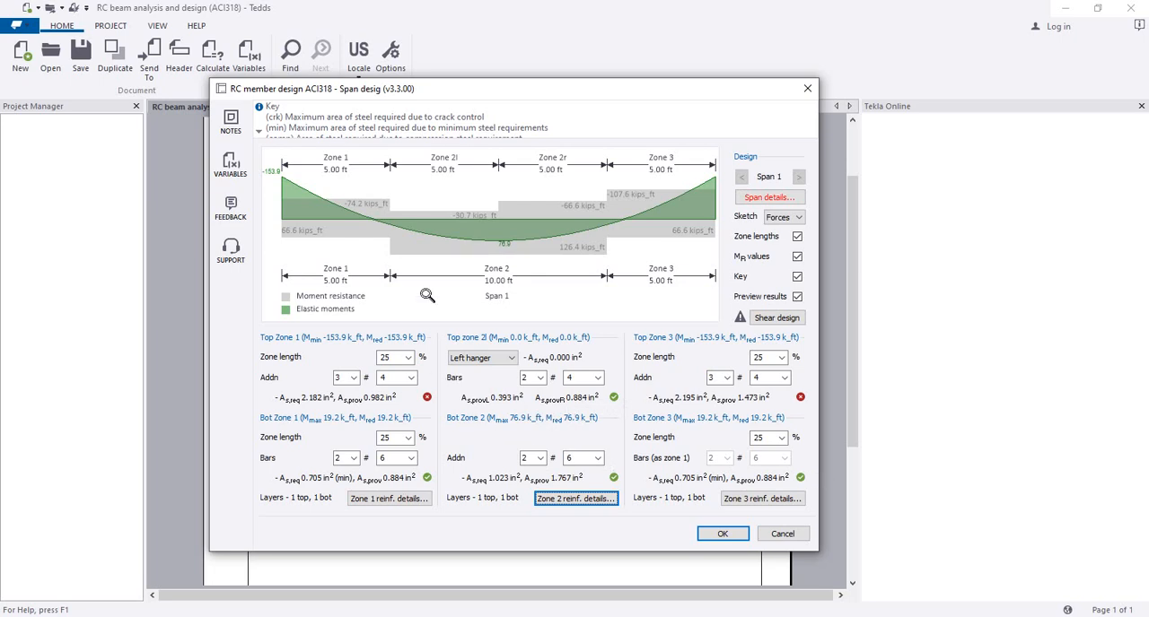
Step: Set the additional top bars in zones 1 and 3 to size #6
click(413, 377)
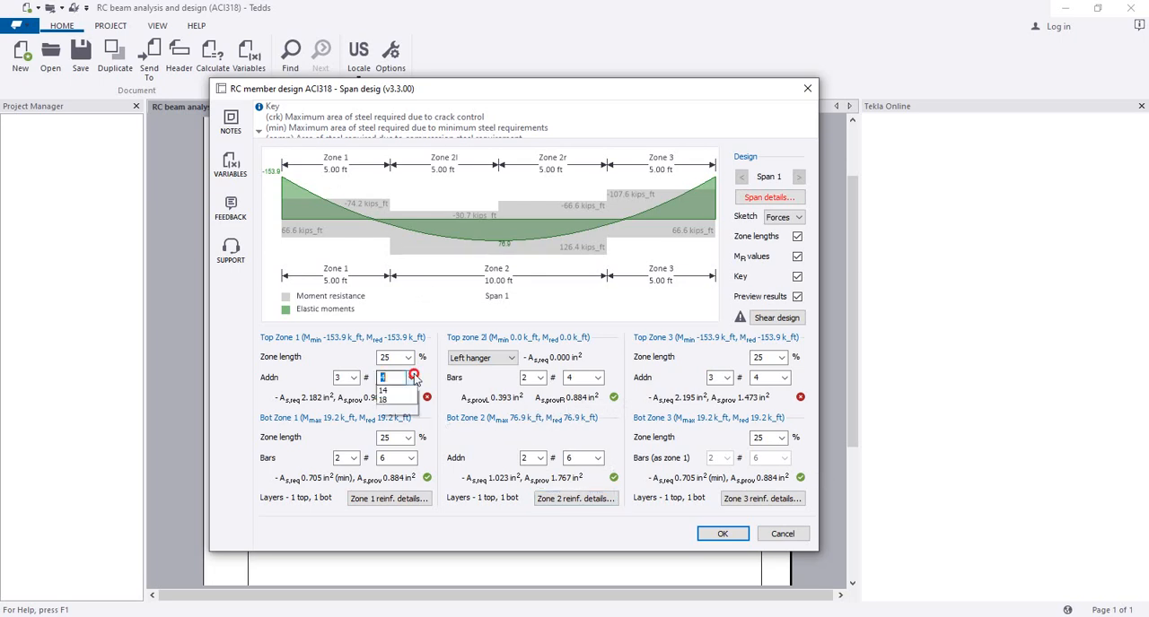
click(401, 419)
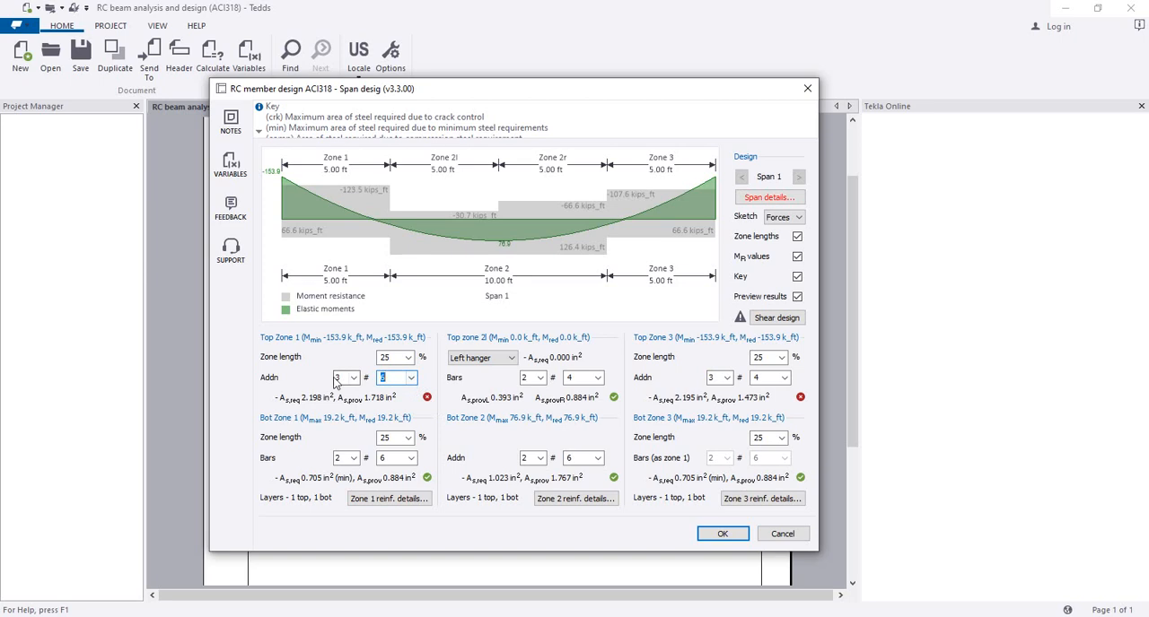
click(770, 378)
click(770, 427)
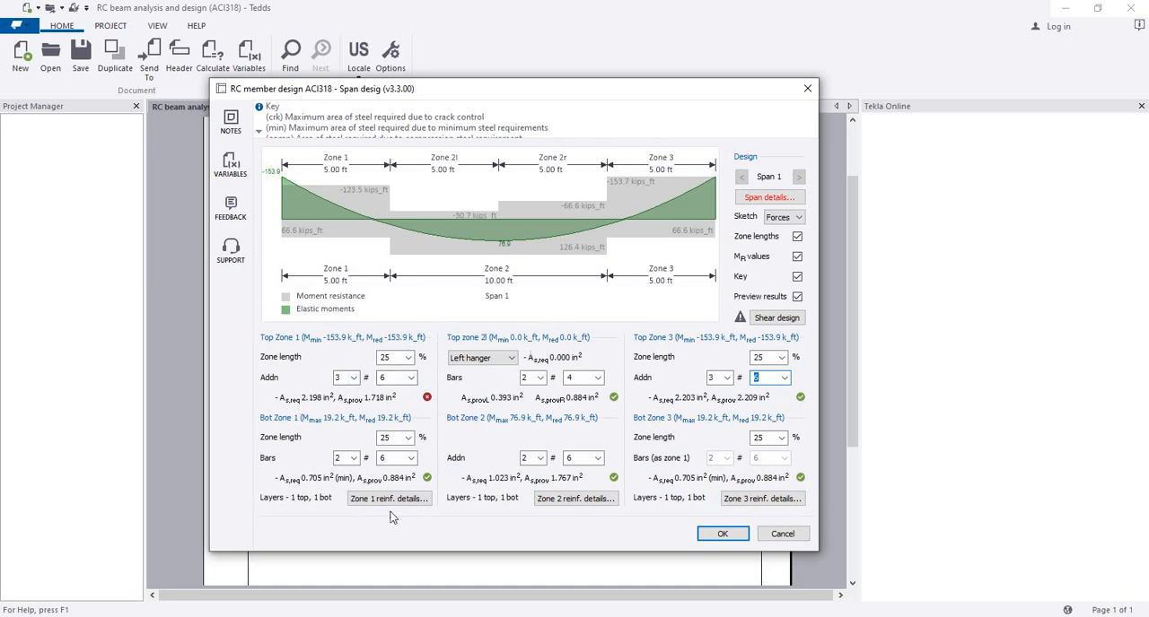
Step: Set the left hanger bars at the top of zone 2 to #6 and check the zone's reinforcement details
click(423, 398)
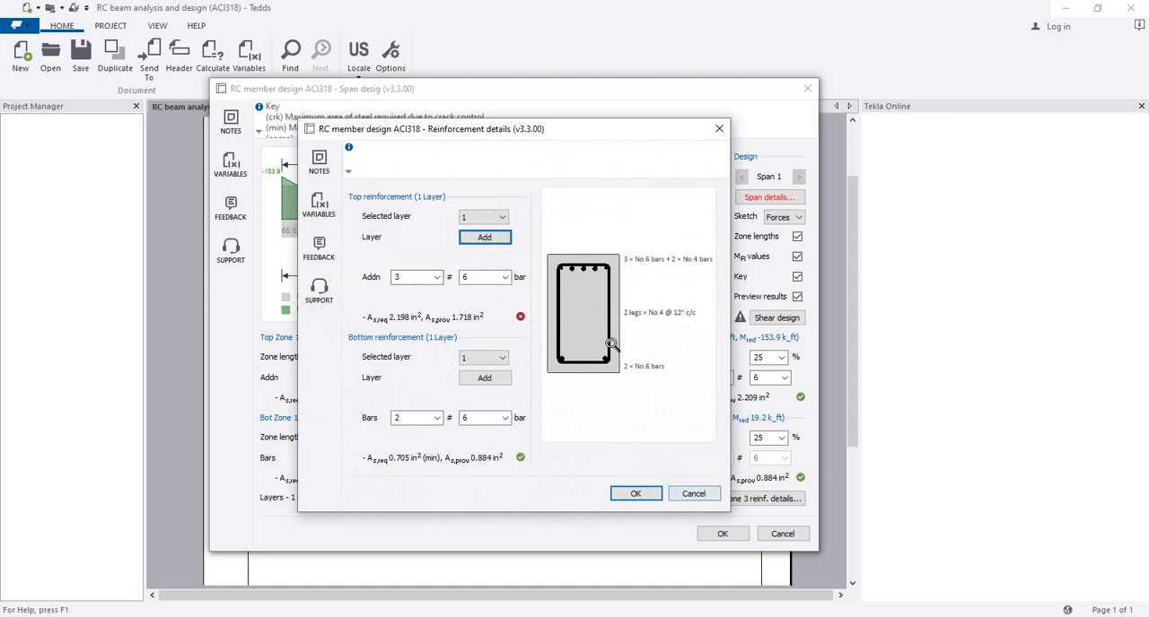
click(694, 496)
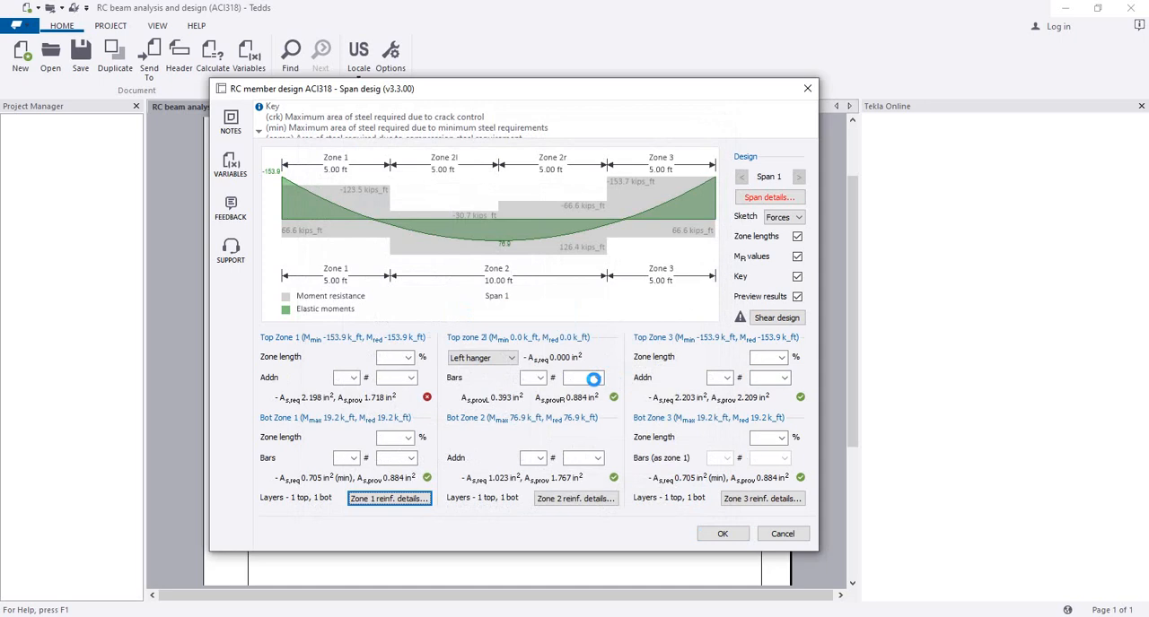
click(598, 378)
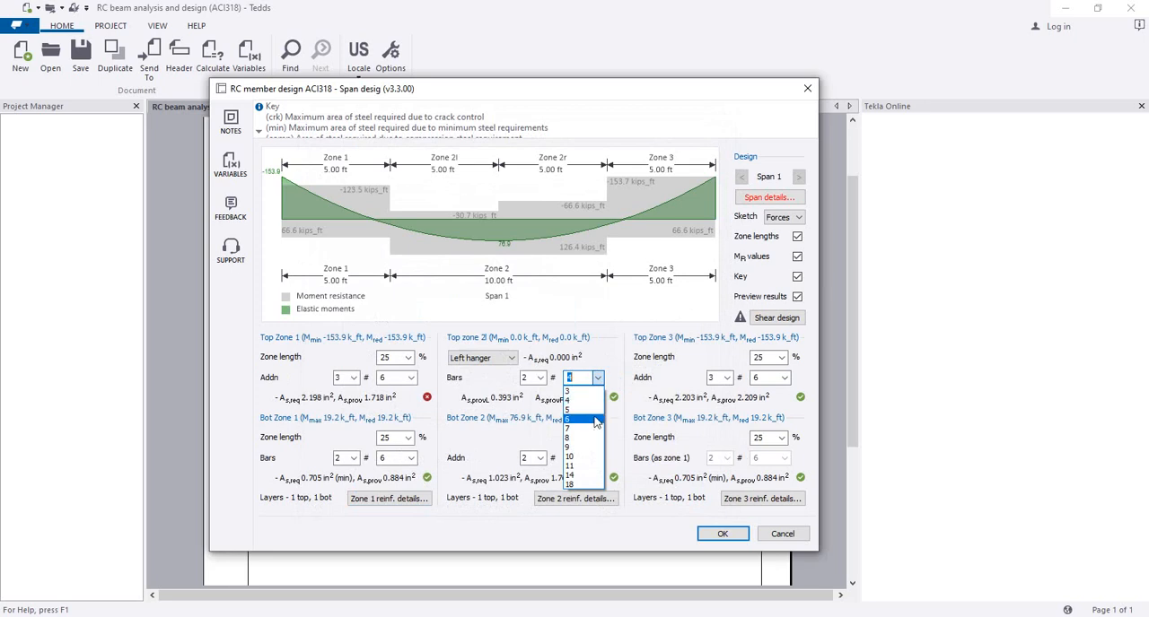
click(594, 412)
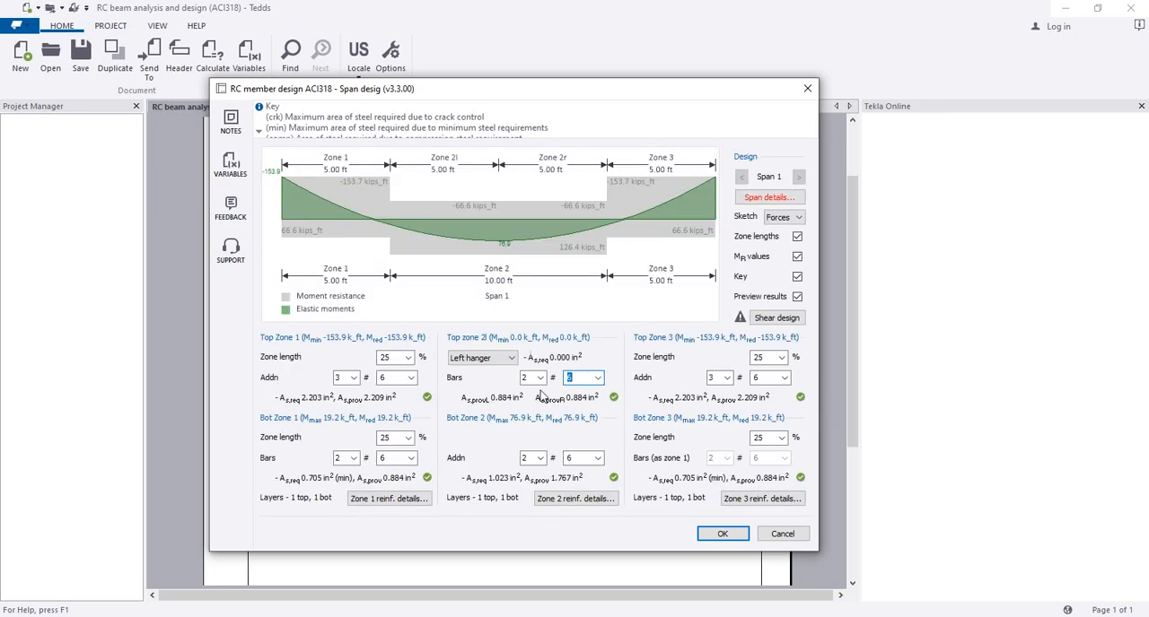
click(558, 501)
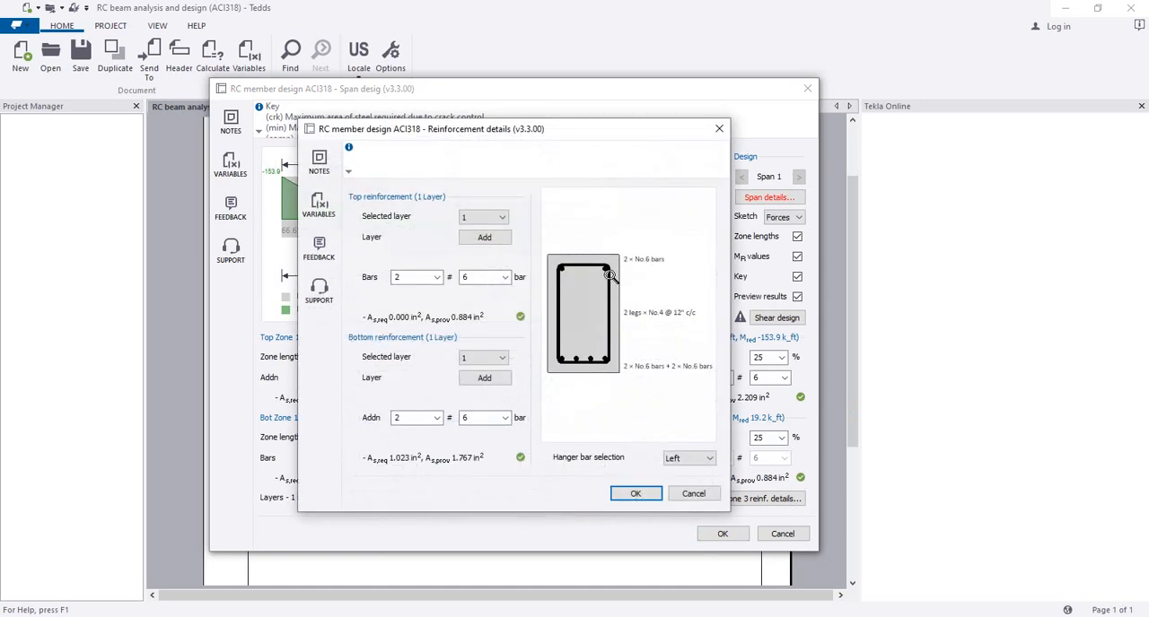
click(636, 495)
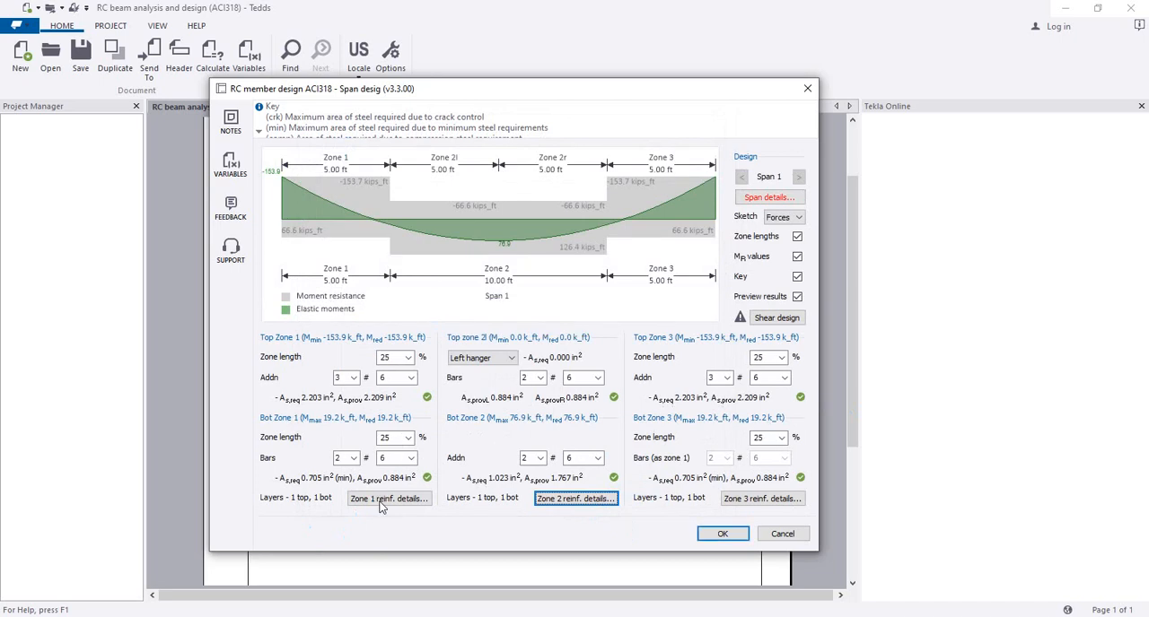
Step: Reduce the additional bars in zone 1's first top reinforcement layer to 1 #6 bar
click(379, 500)
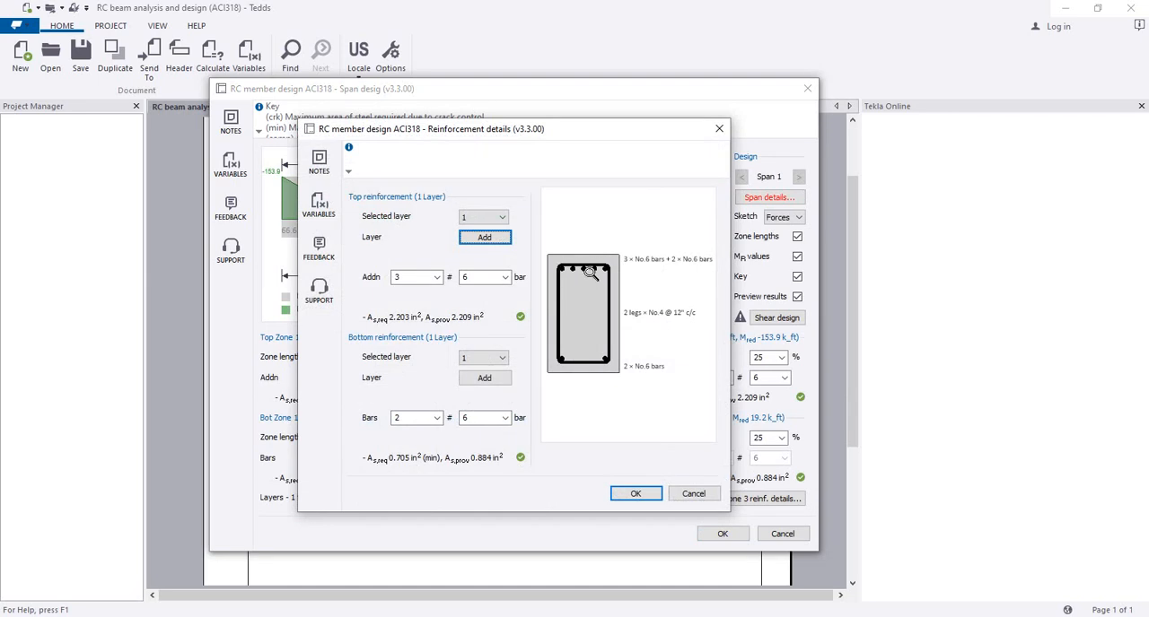
click(436, 277)
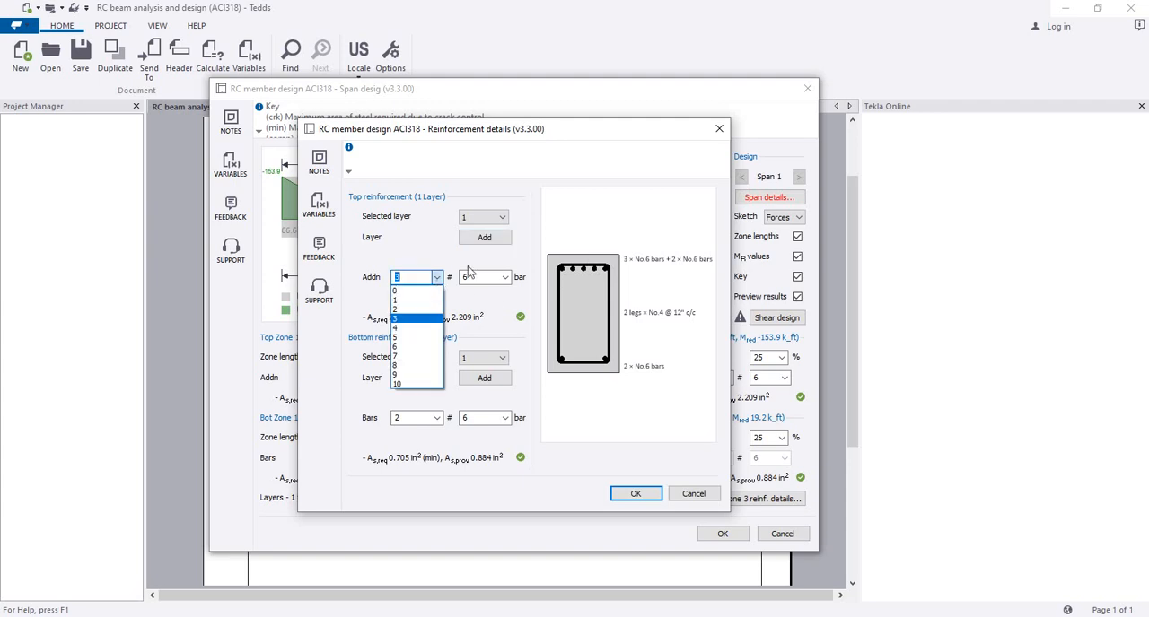
click(429, 307)
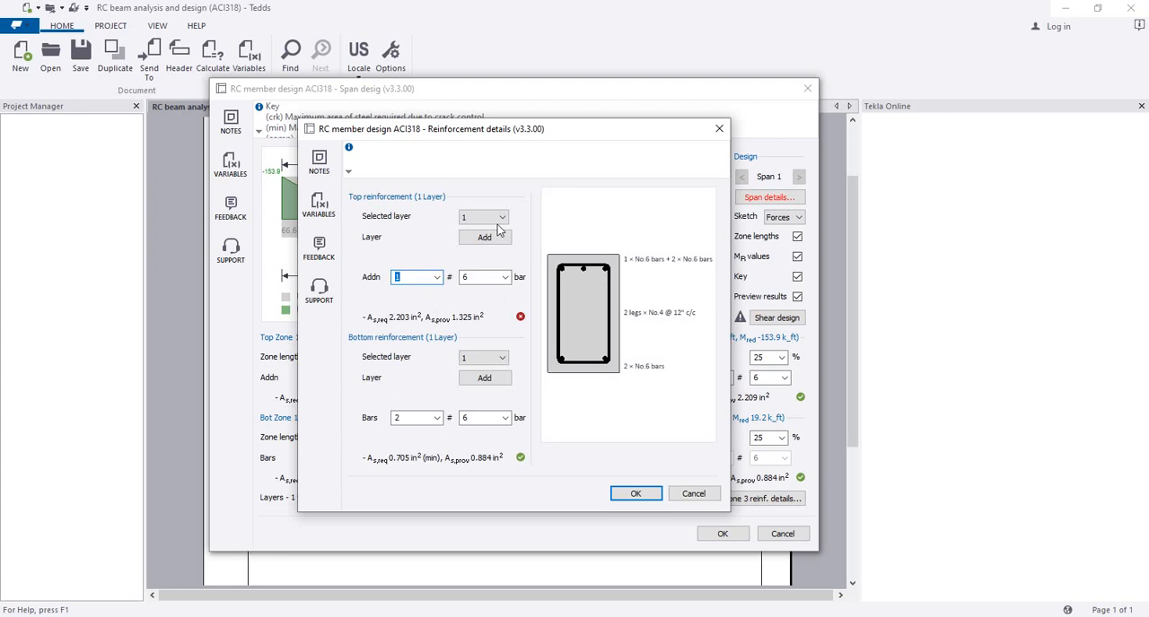
Step: Add a second top reinforcement layer of 2 #6 bars in zone 1 and accept the reinforcement details
click(502, 216)
click(491, 244)
click(491, 244)
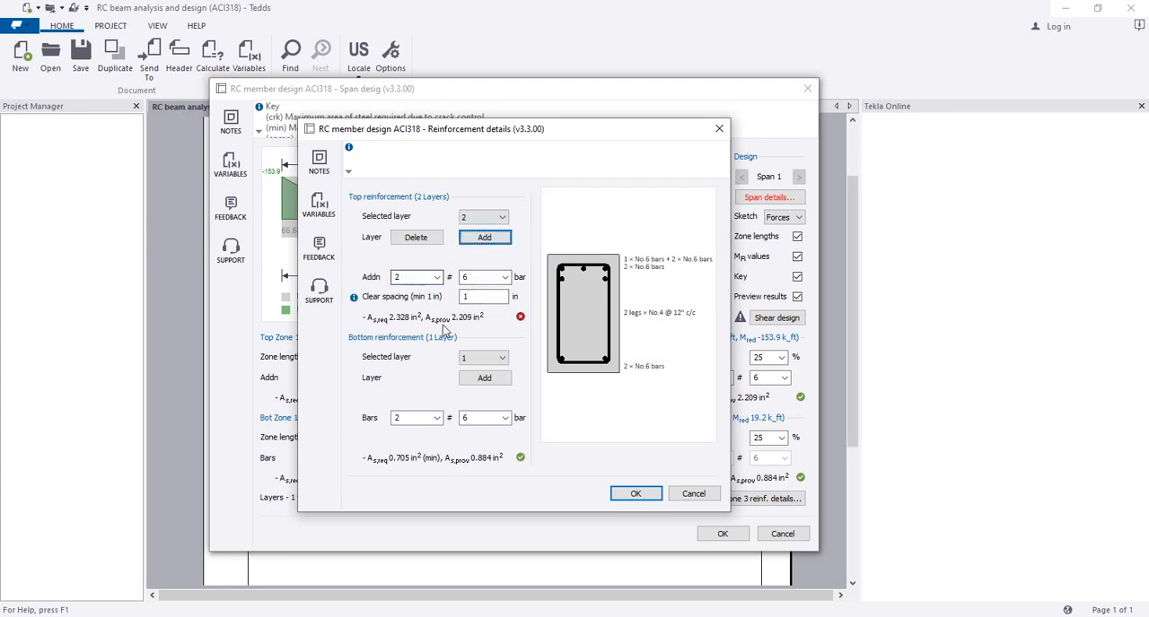
click(474, 279)
click(423, 273)
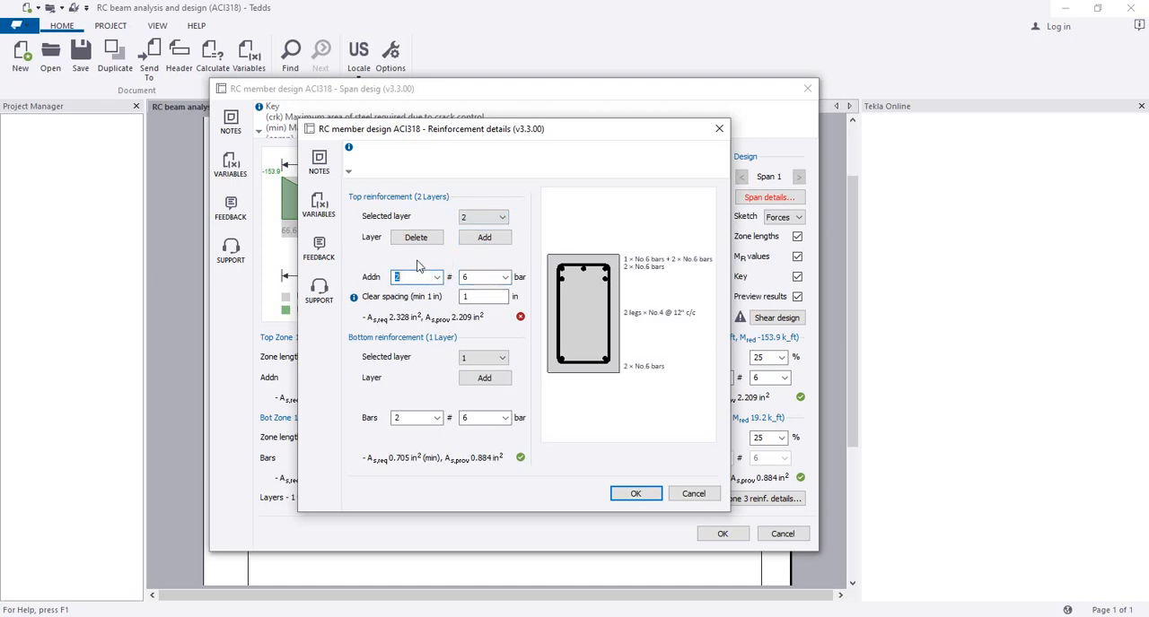
click(630, 491)
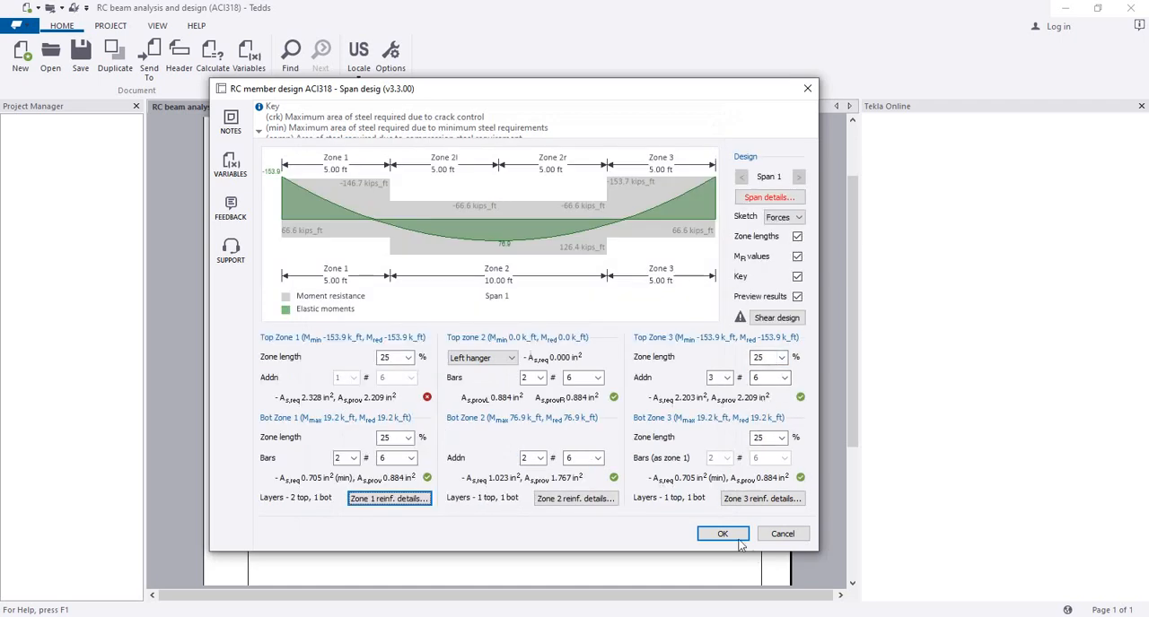
Step: Reduce the additional bars in zone 3's first top reinforcement layer to 1 #6 bar
click(751, 499)
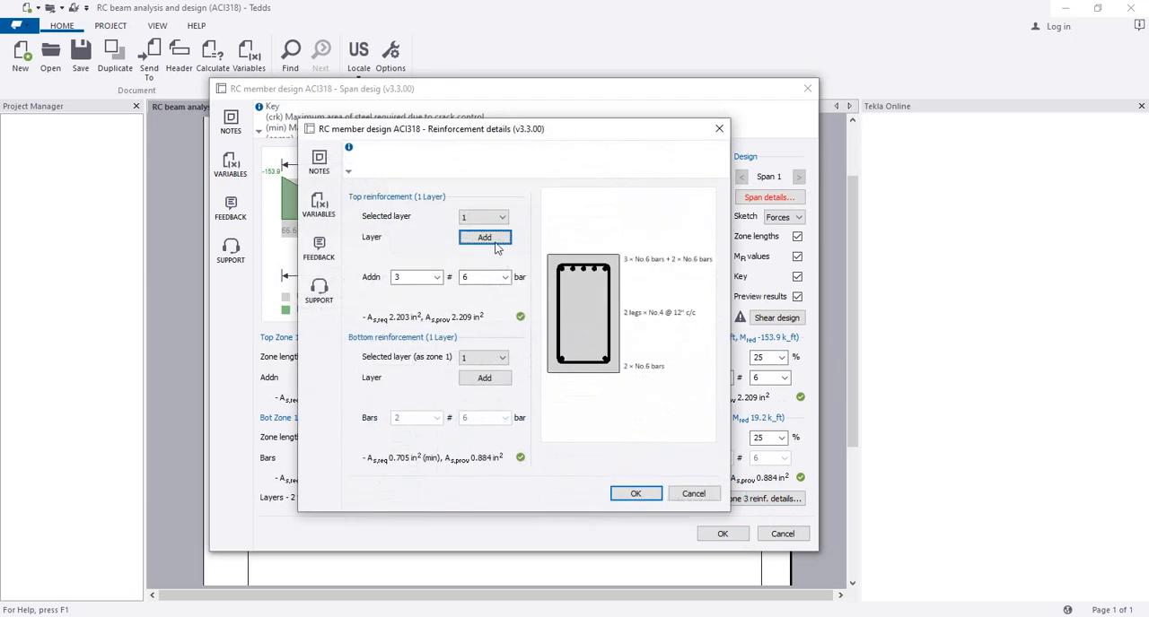
click(437, 277)
click(426, 302)
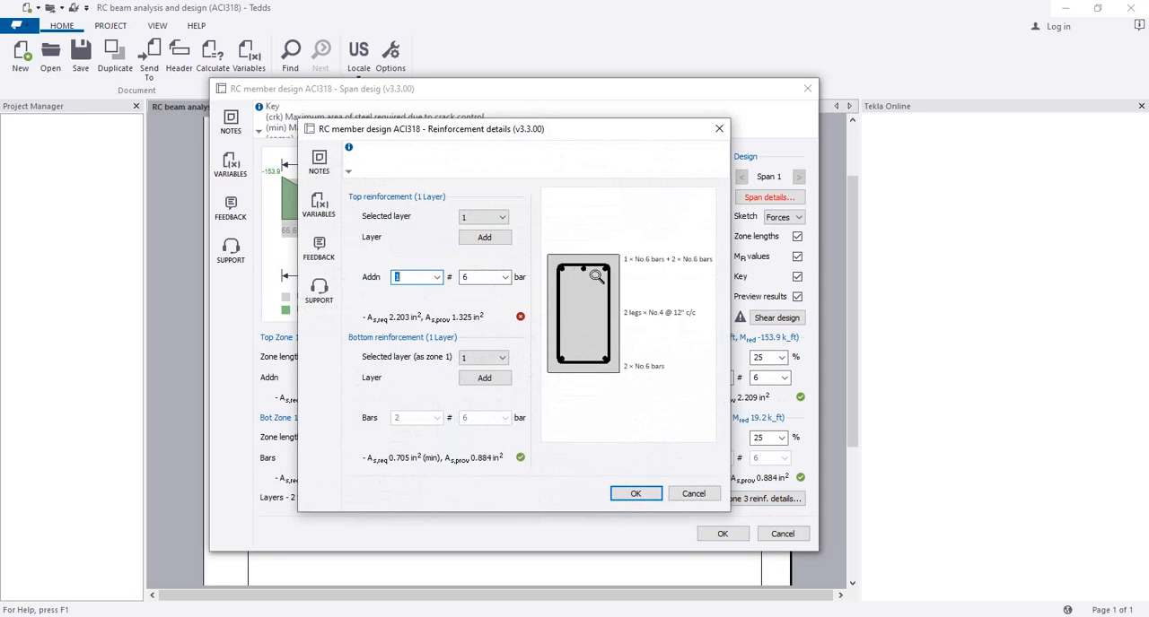
Step: Add a second top reinforcement layer of 2 #6 bars in zone 3 and accept the reinforcement details
click(504, 222)
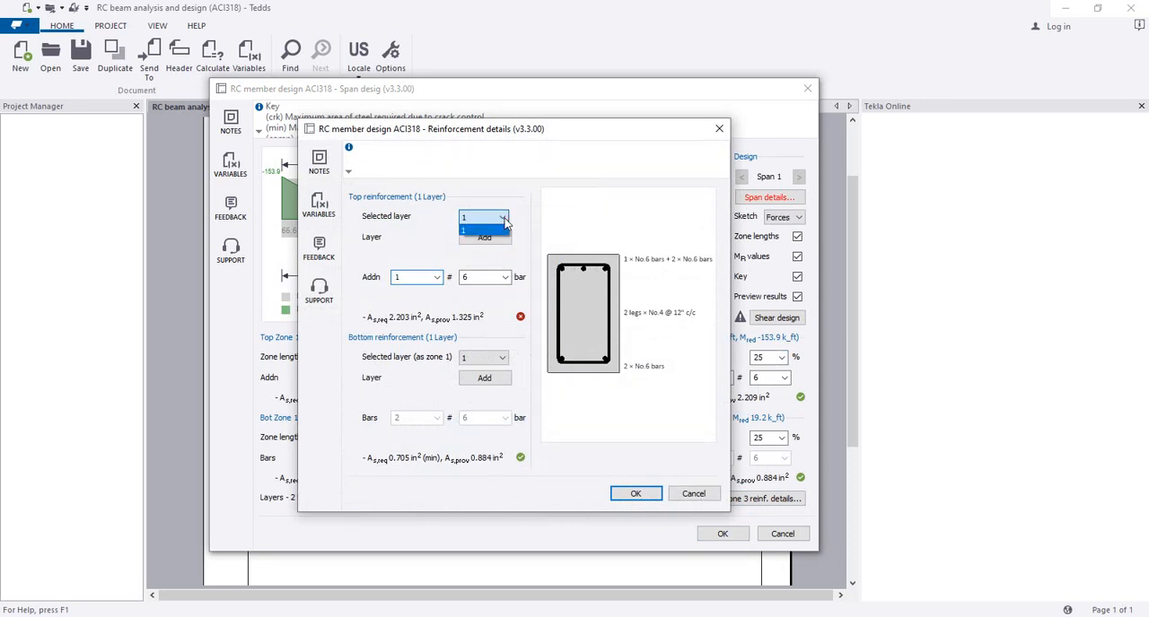
click(507, 245)
click(482, 240)
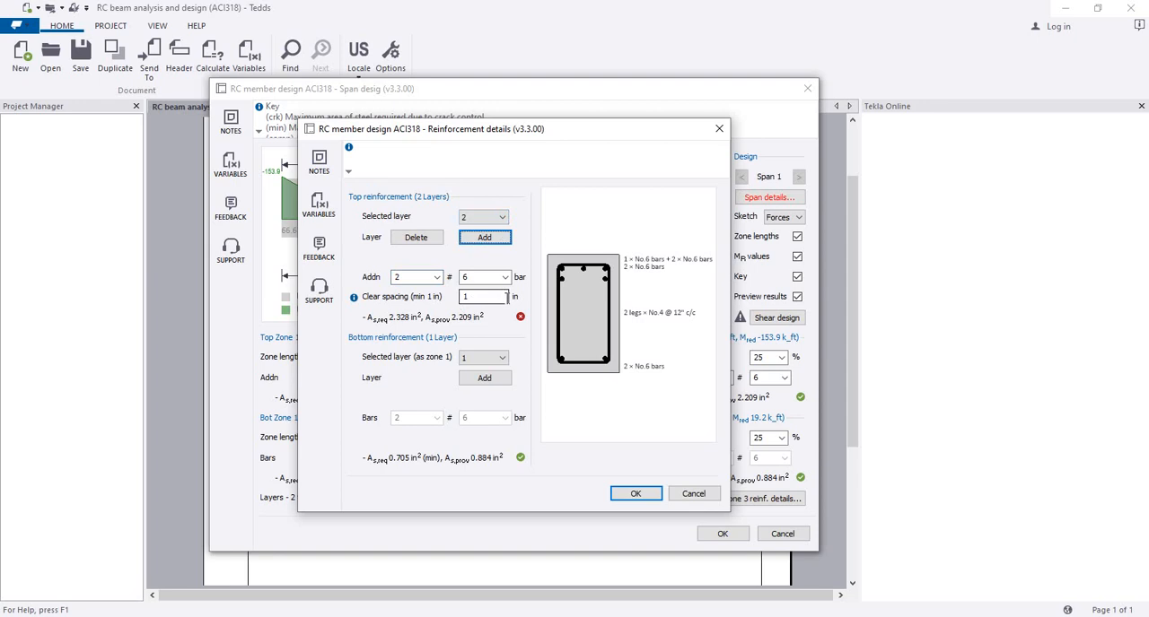
click(422, 278)
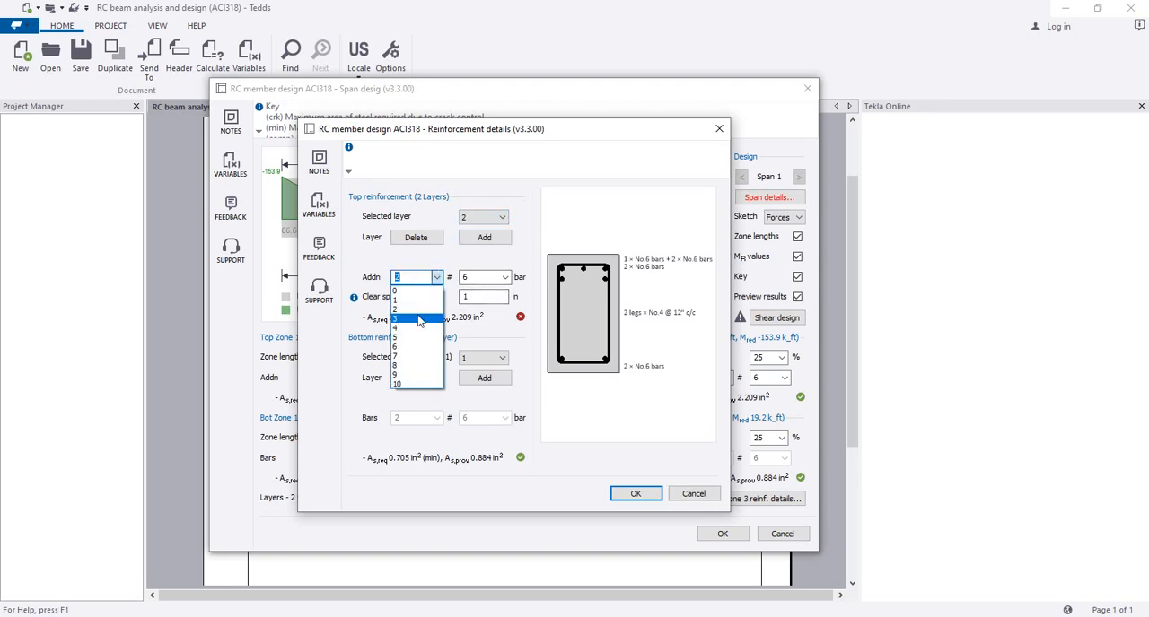
click(417, 311)
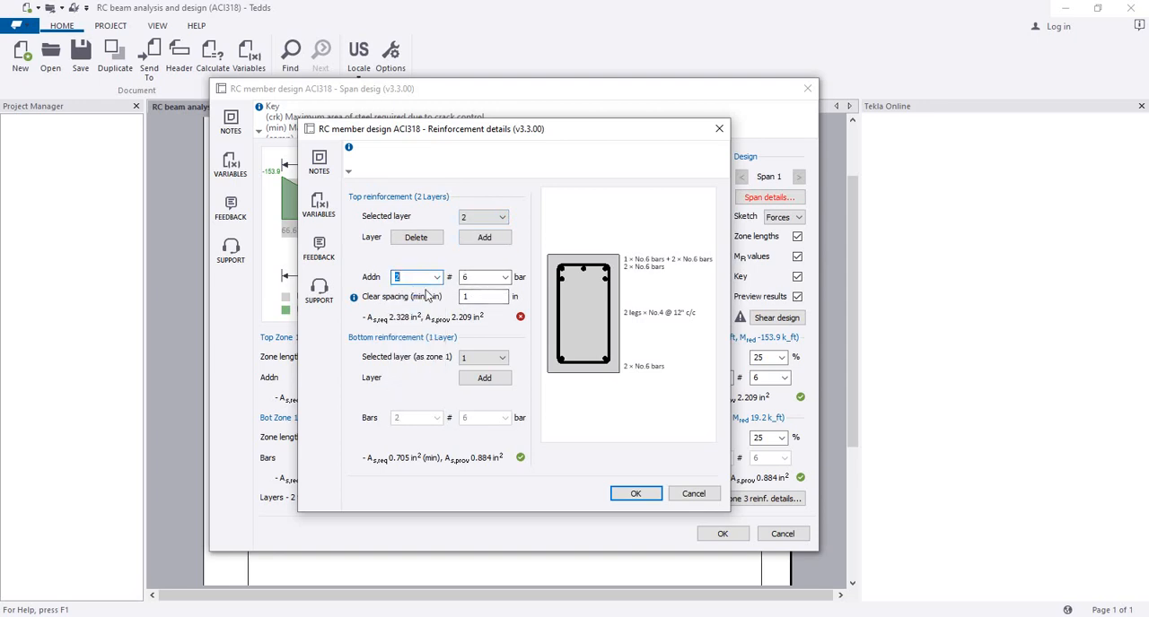
click(633, 497)
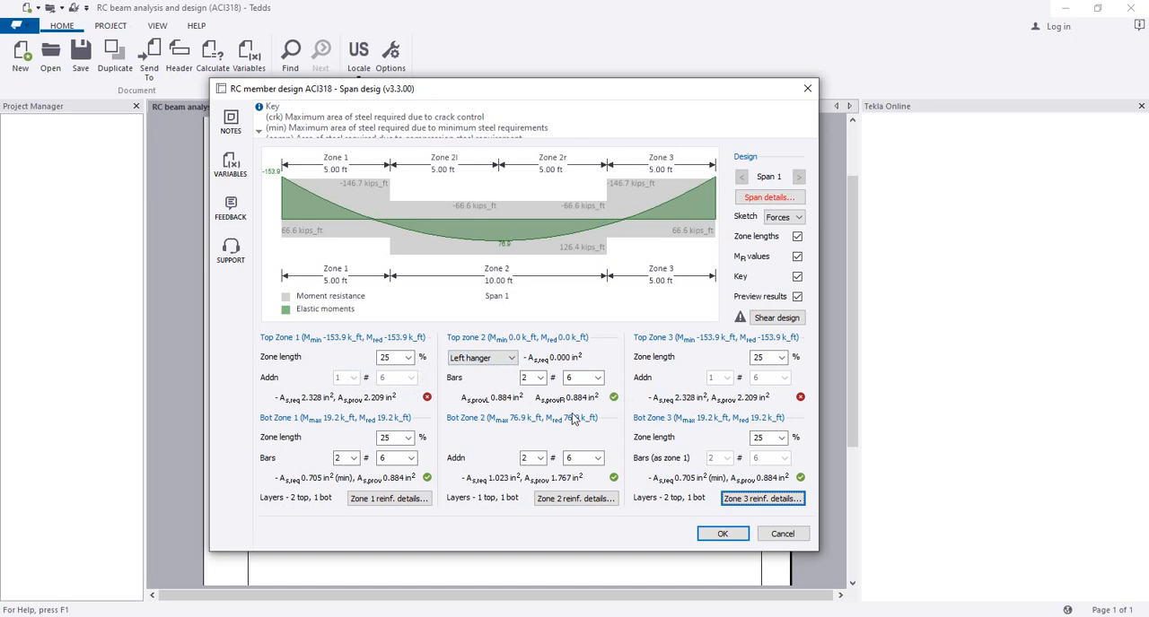
Step: Set both the left and right hanger bars at the top of zone 2 to 3 #6 bars
click(529, 378)
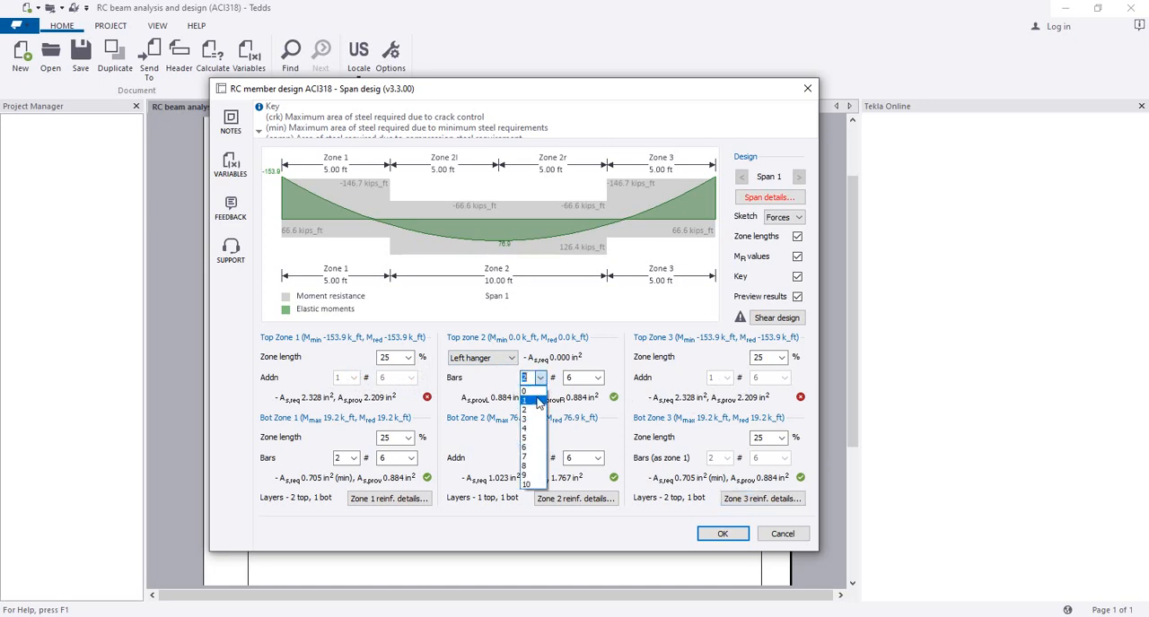
click(533, 420)
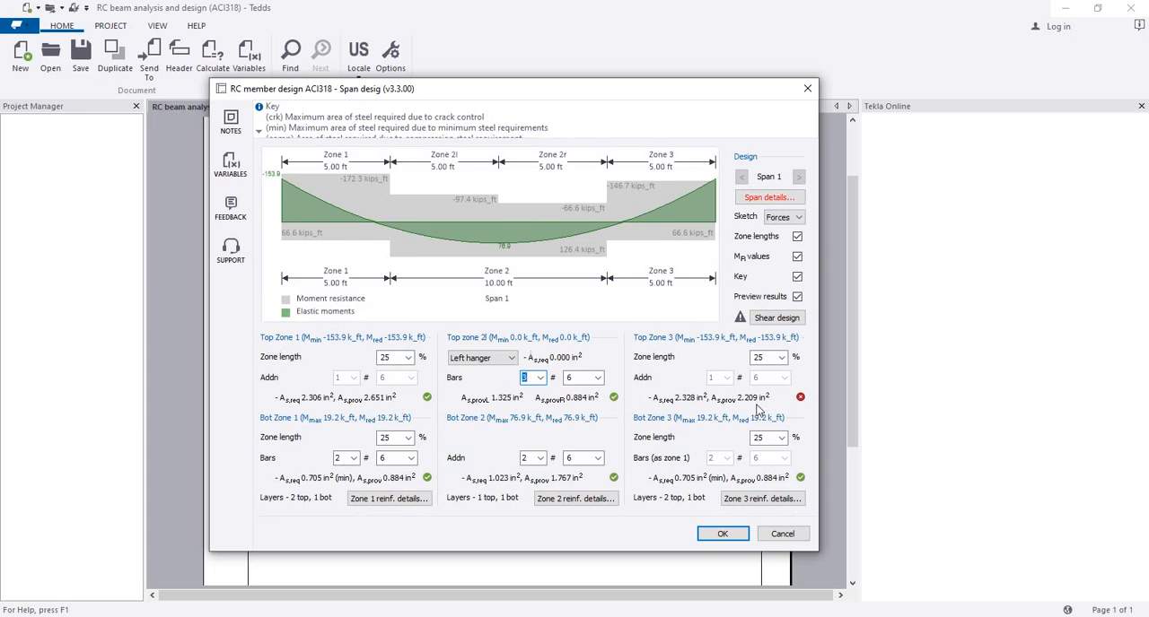
click(498, 358)
click(496, 384)
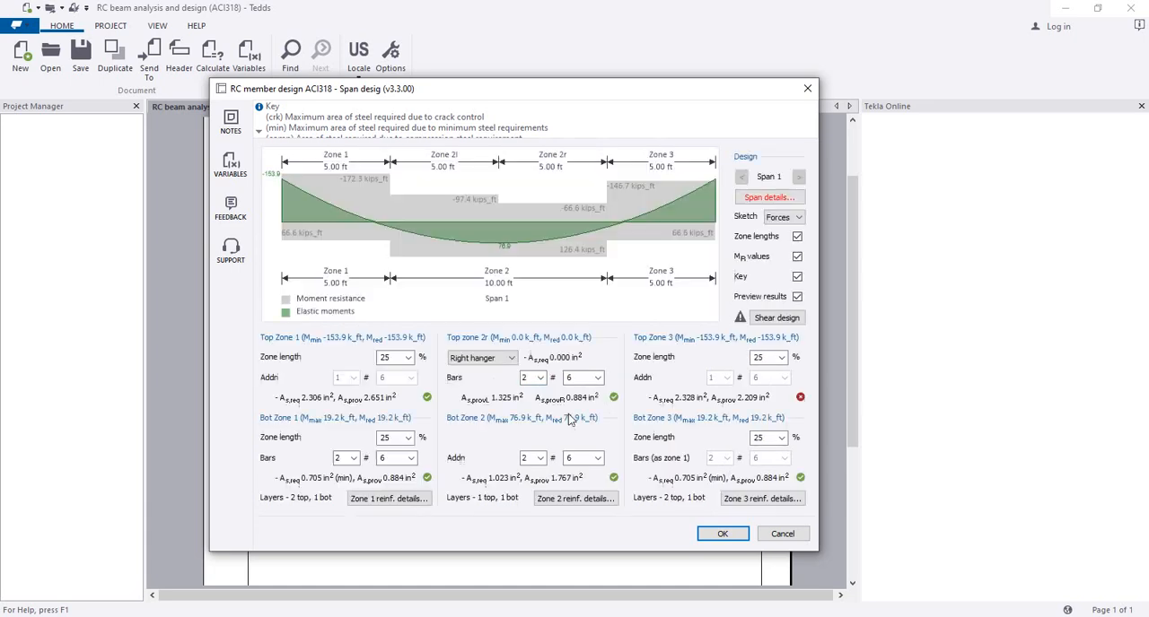
click(542, 378)
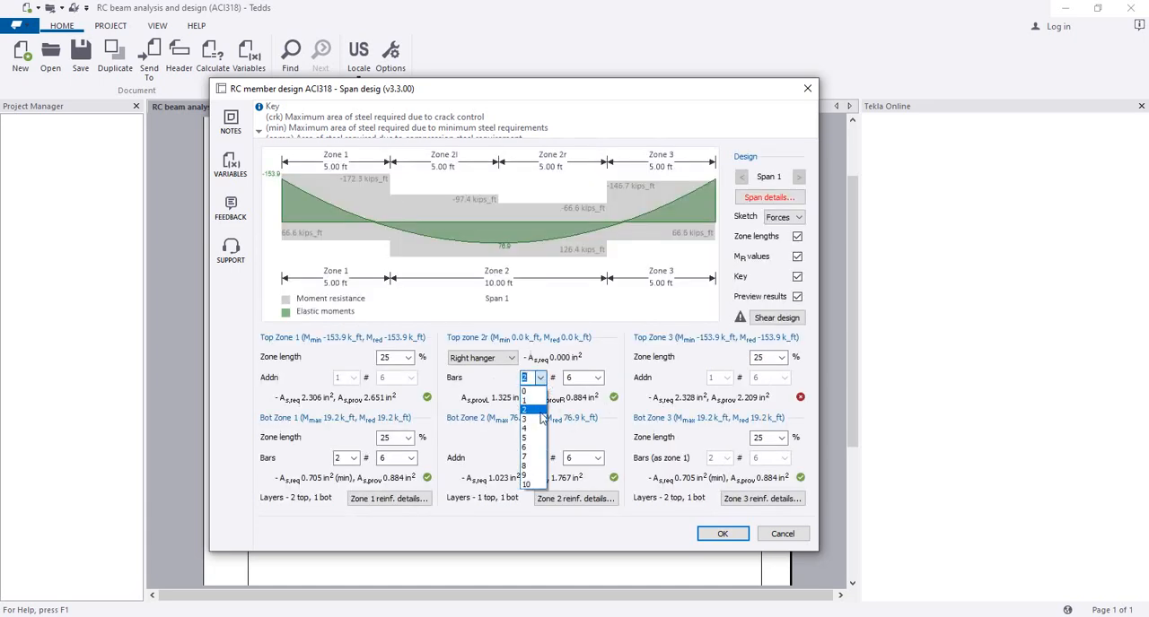
click(530, 419)
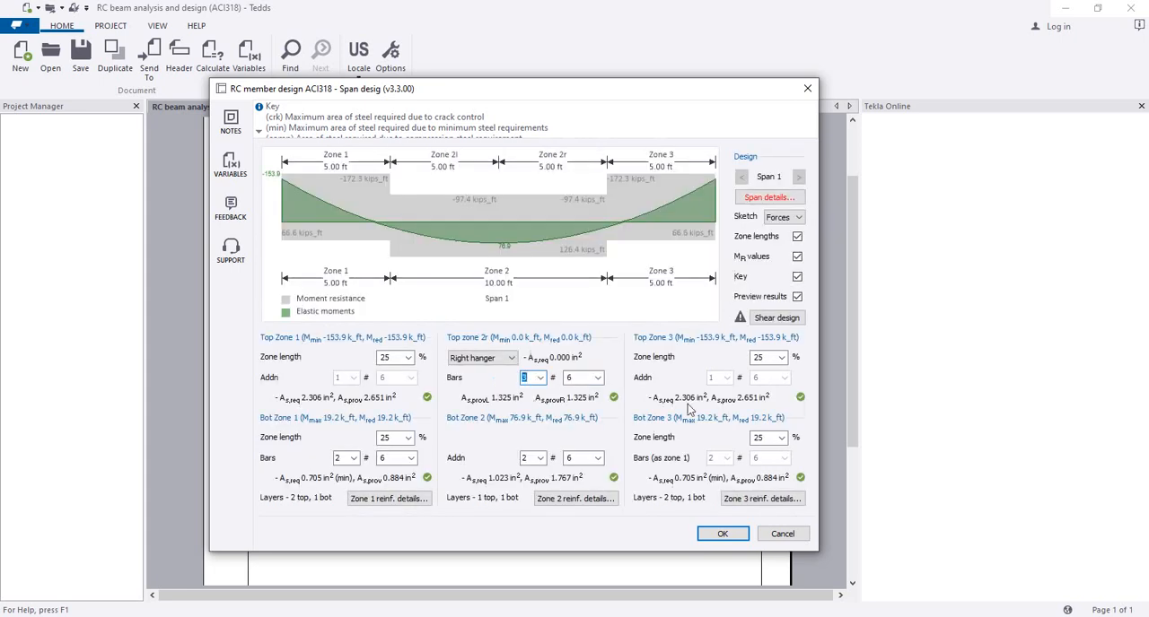
Step: Review the reinforcement details of zones 1 and 2, including the left and right hanger bar sections of zone 2
click(553, 500)
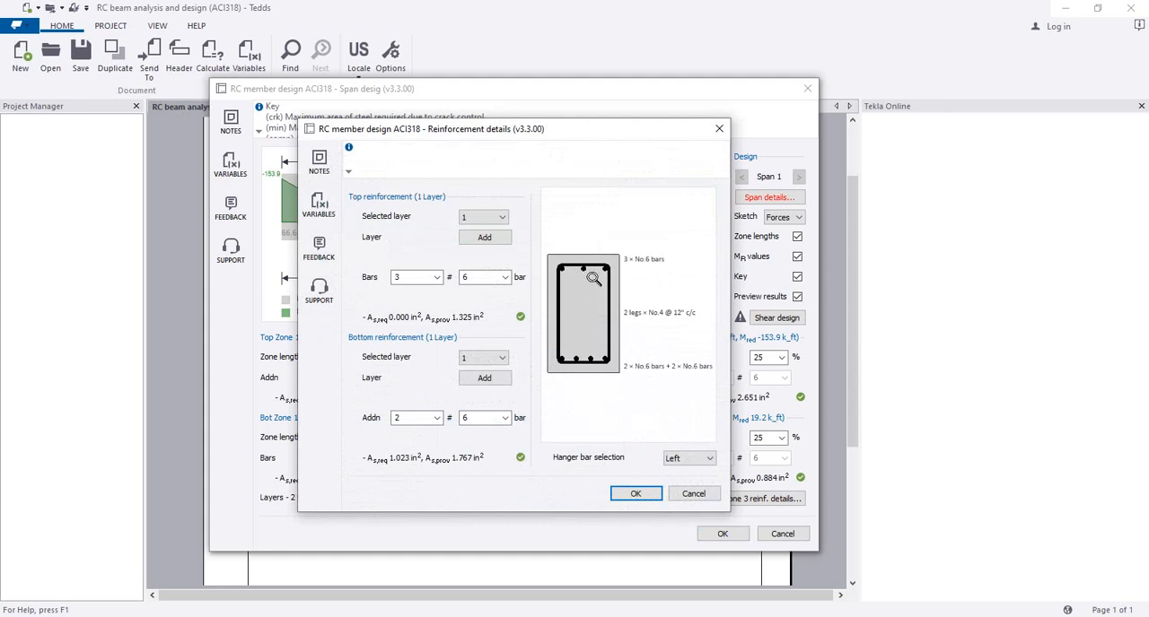
click(689, 458)
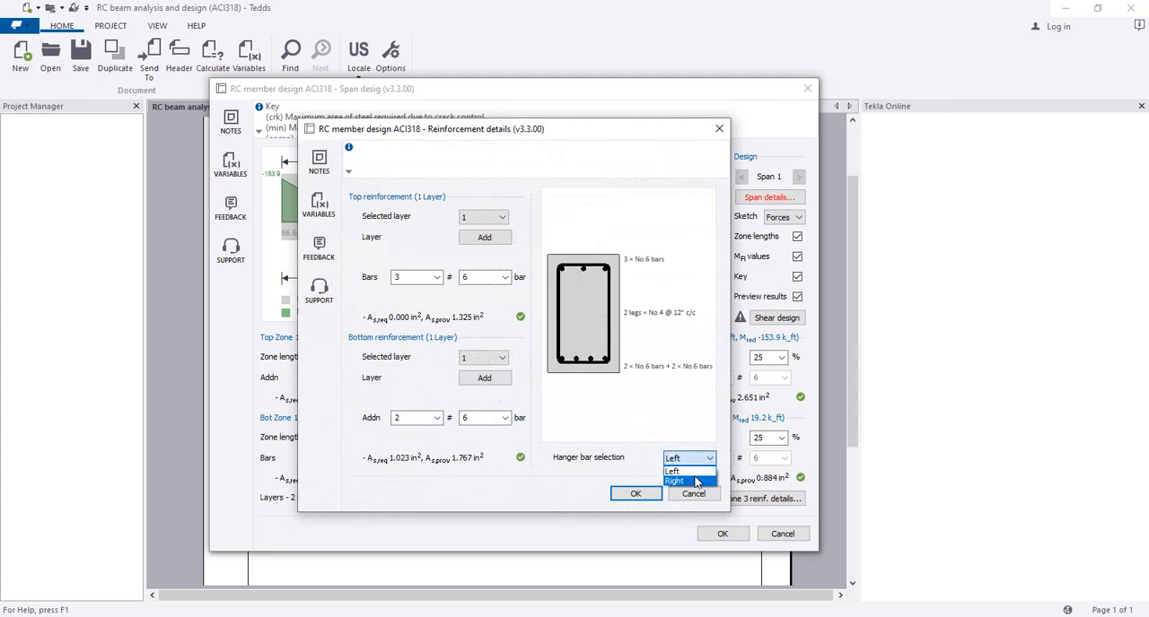
click(692, 476)
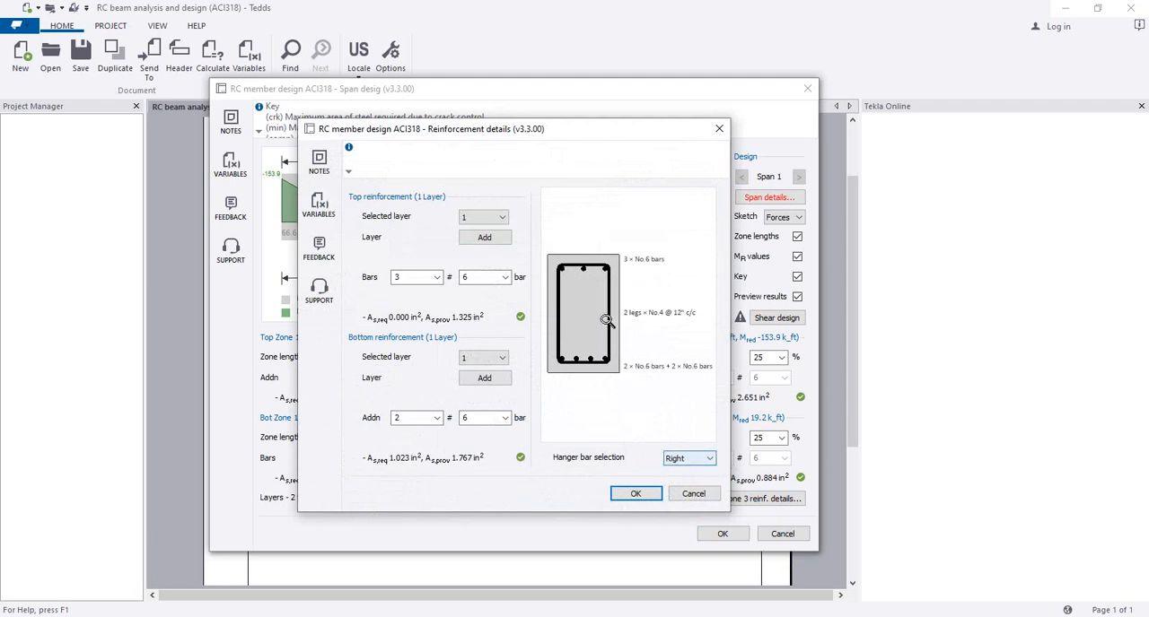
click(694, 494)
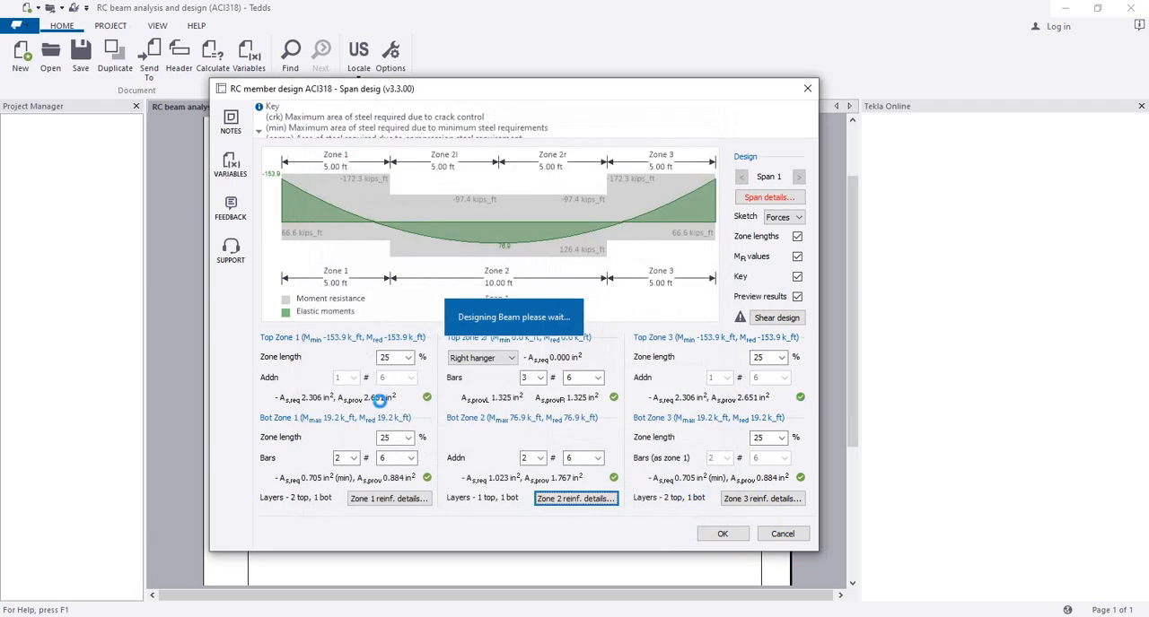
click(401, 500)
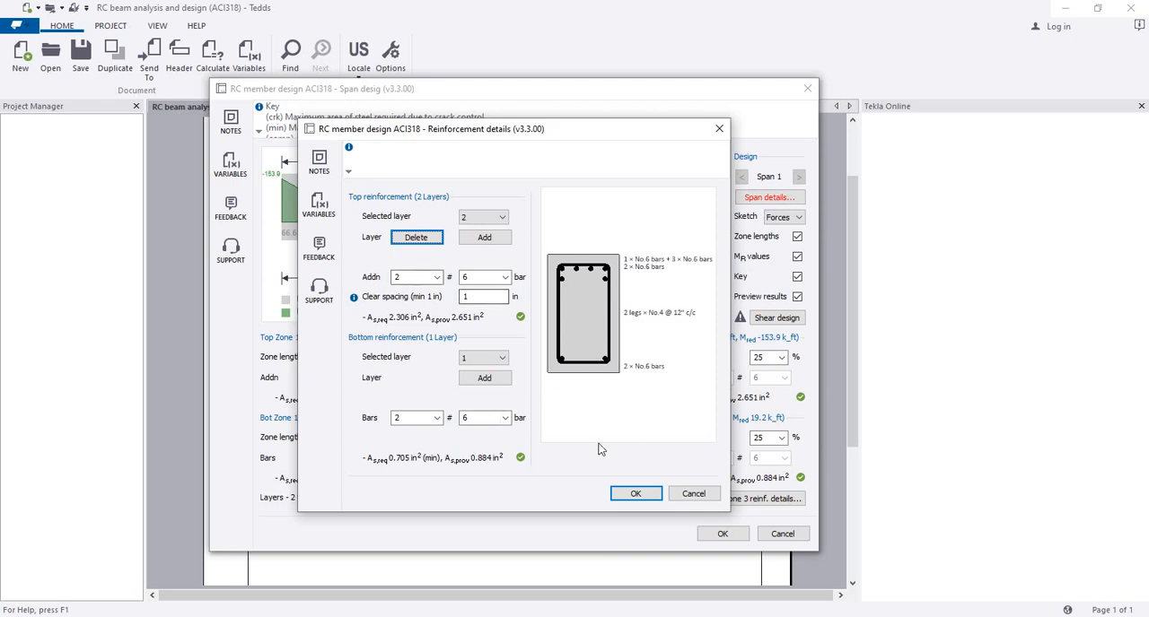
click(637, 493)
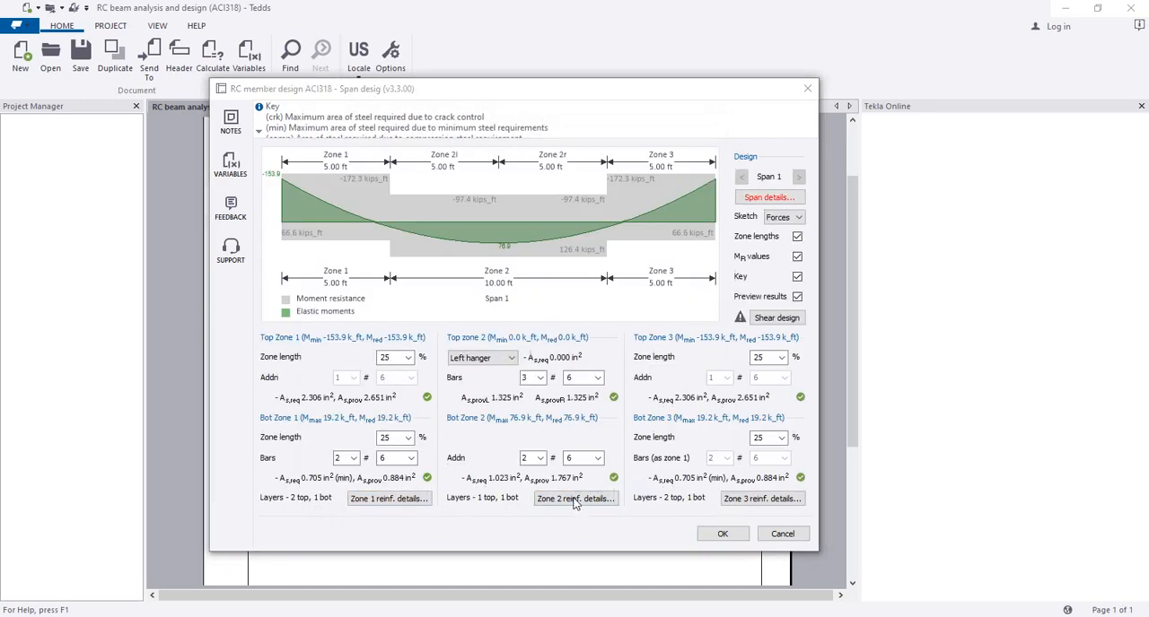
click(575, 499)
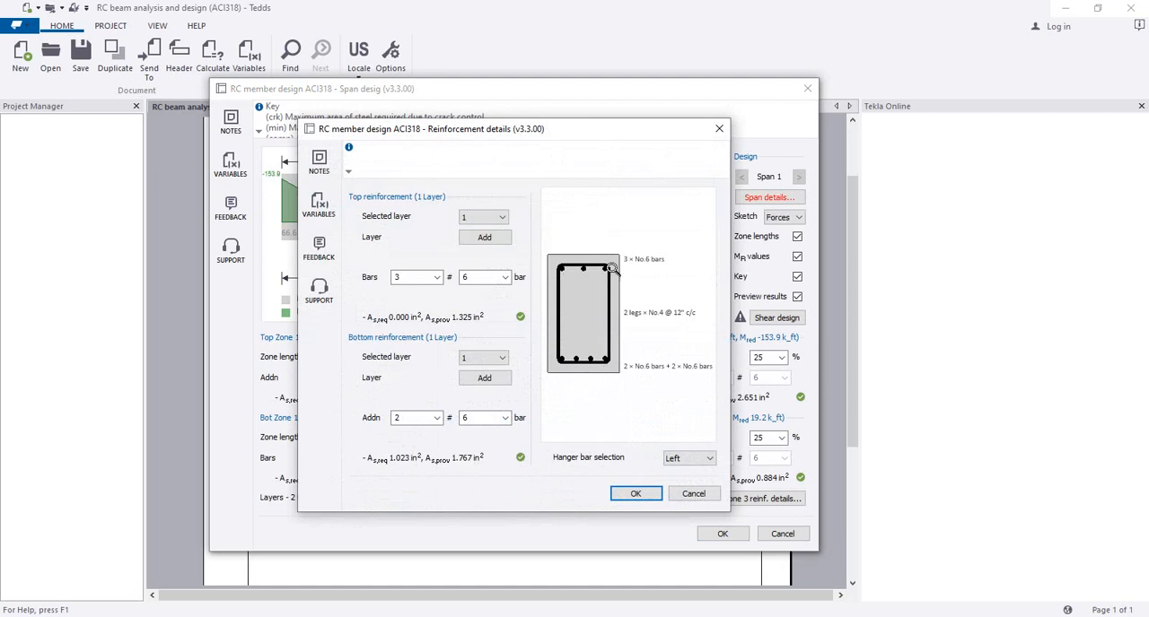
click(636, 495)
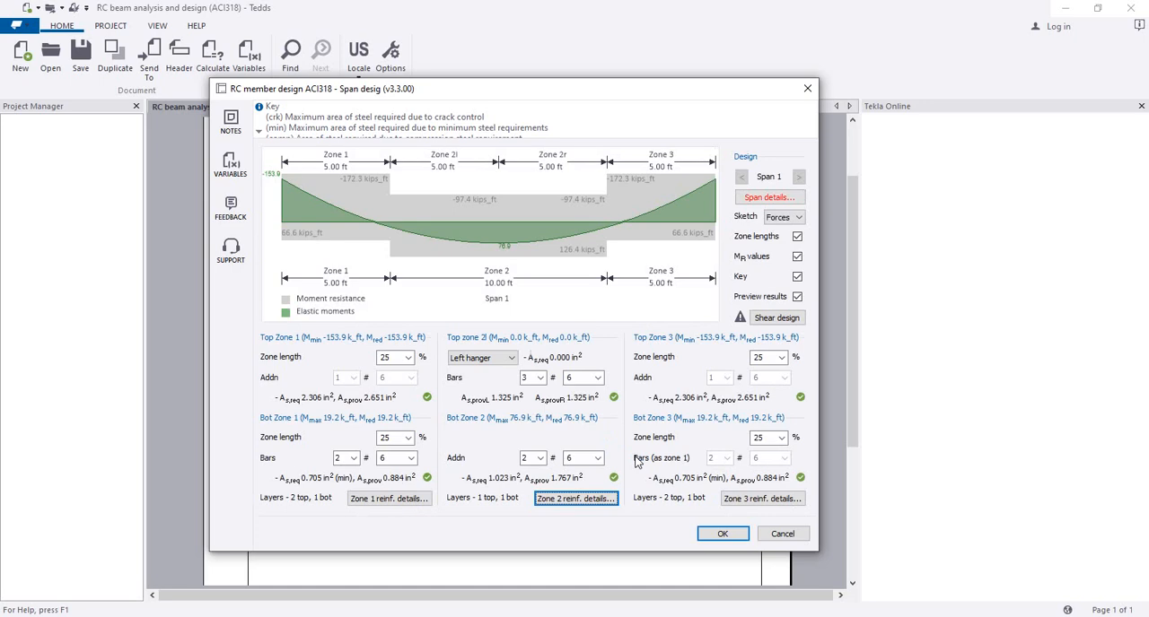
Step: Define the span details by accepting the rectangular section, 12 in wide and 20 in deep, with a minimum thickness denominator of 18.5
click(721, 534)
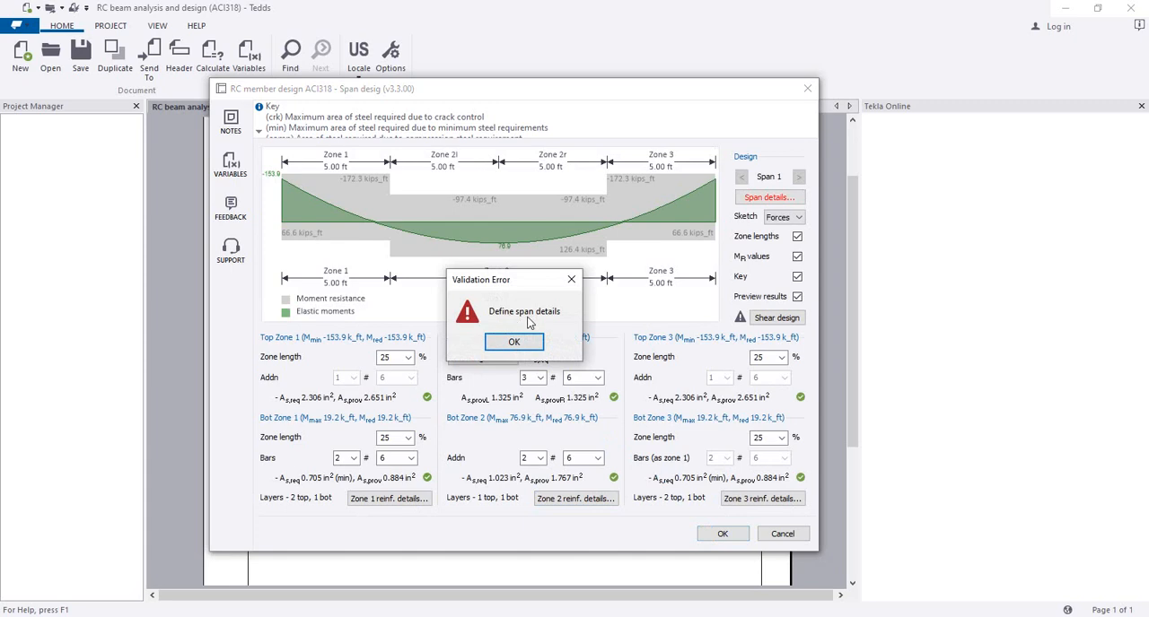
click(514, 343)
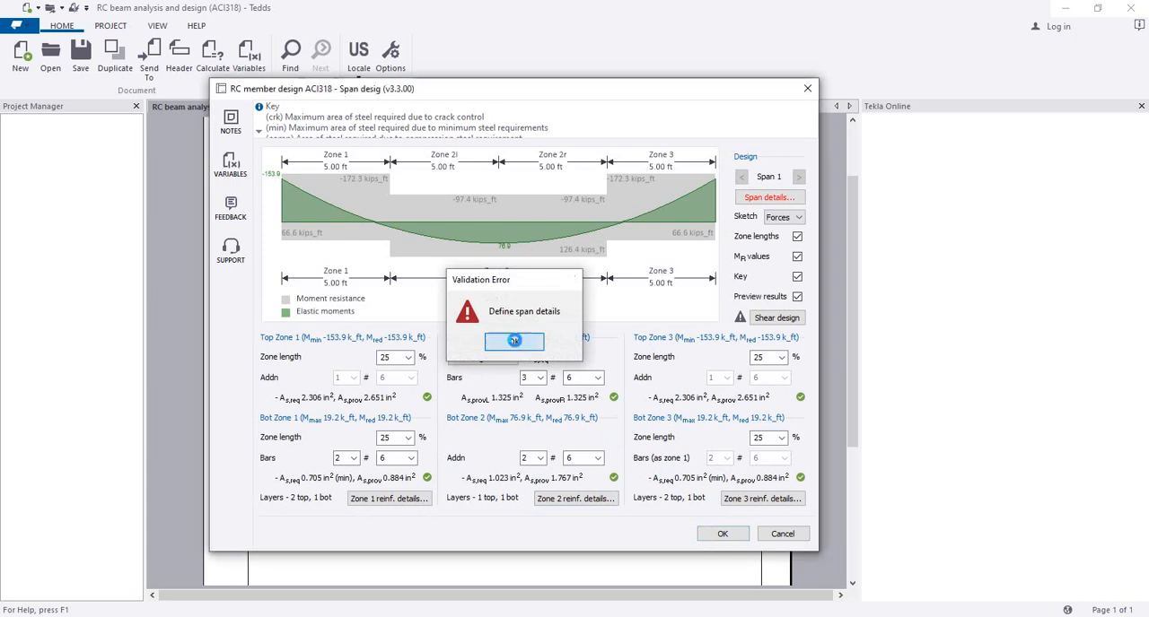
click(752, 197)
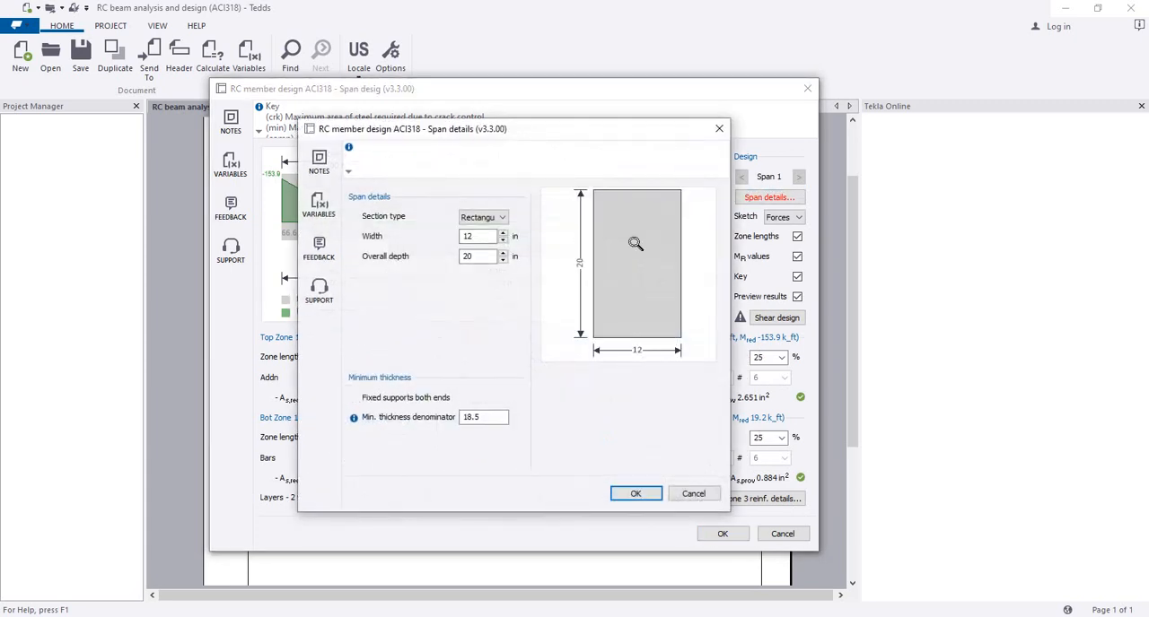
click(488, 419)
click(489, 238)
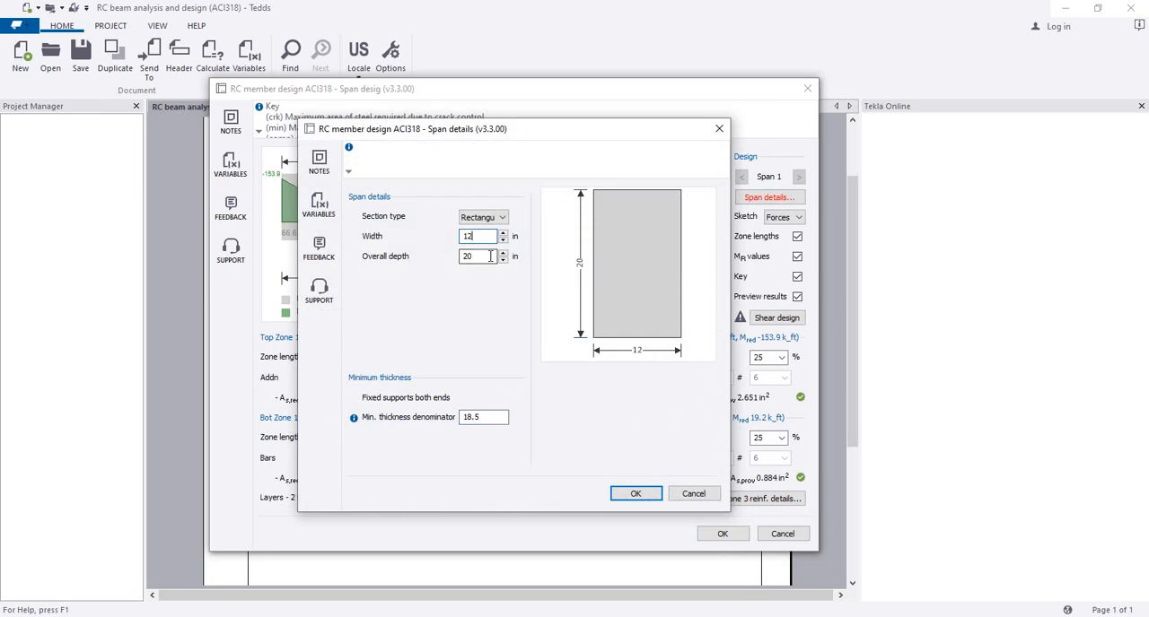
click(631, 494)
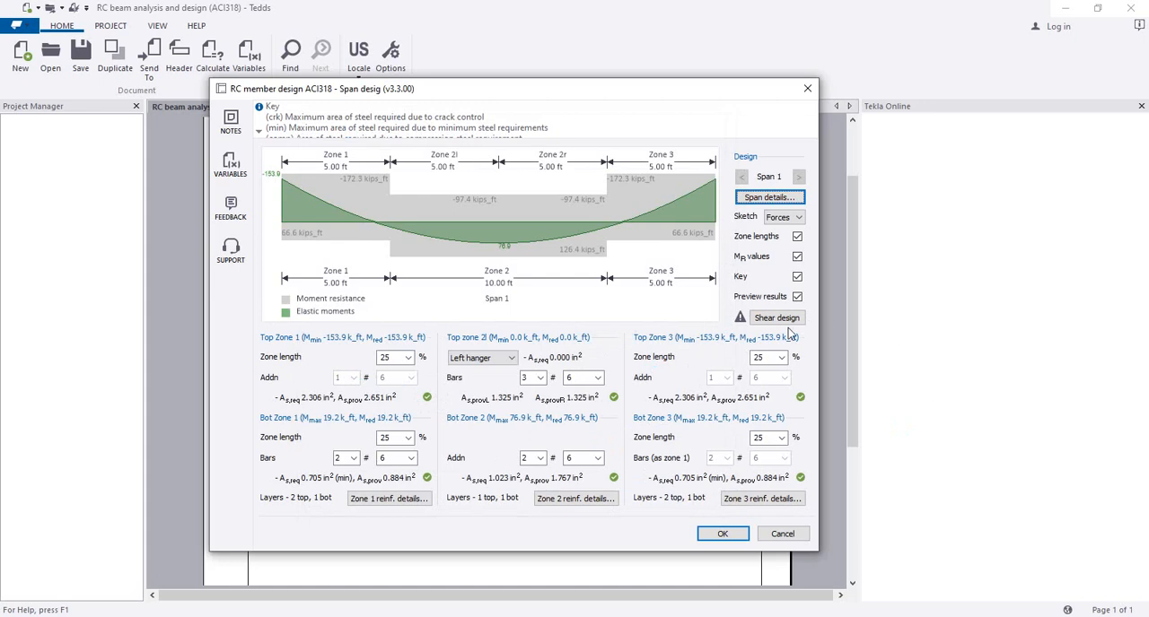
Step: Switch the span to shear design and set the shear reinforcement bars in zones 1, 2 and 3 to size #3
click(772, 318)
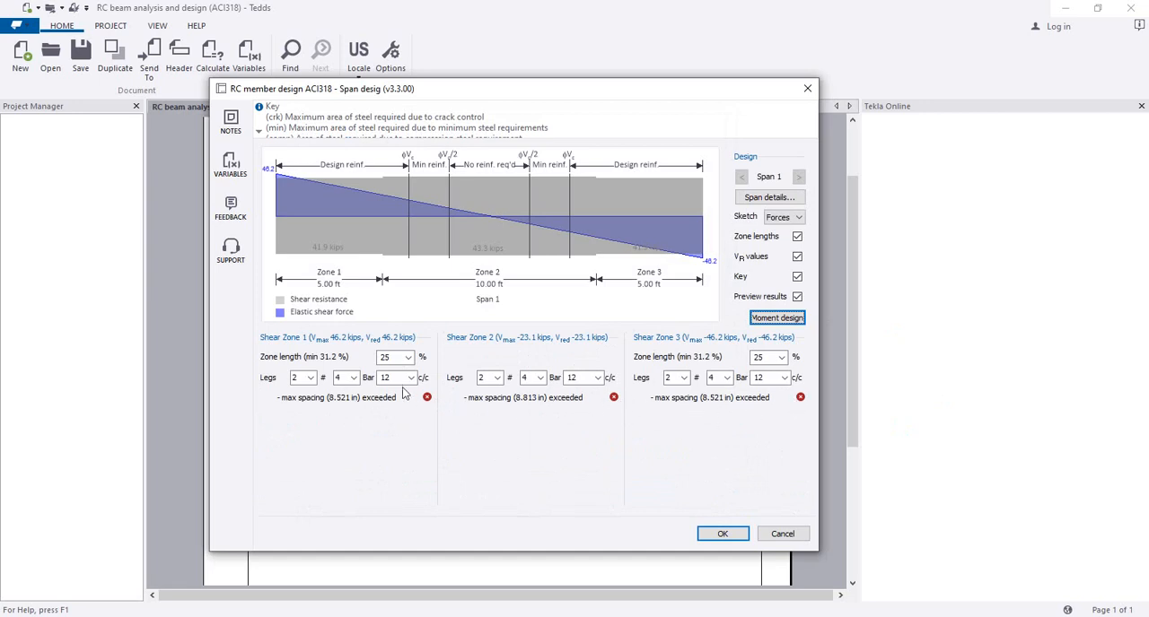
click(346, 377)
click(346, 389)
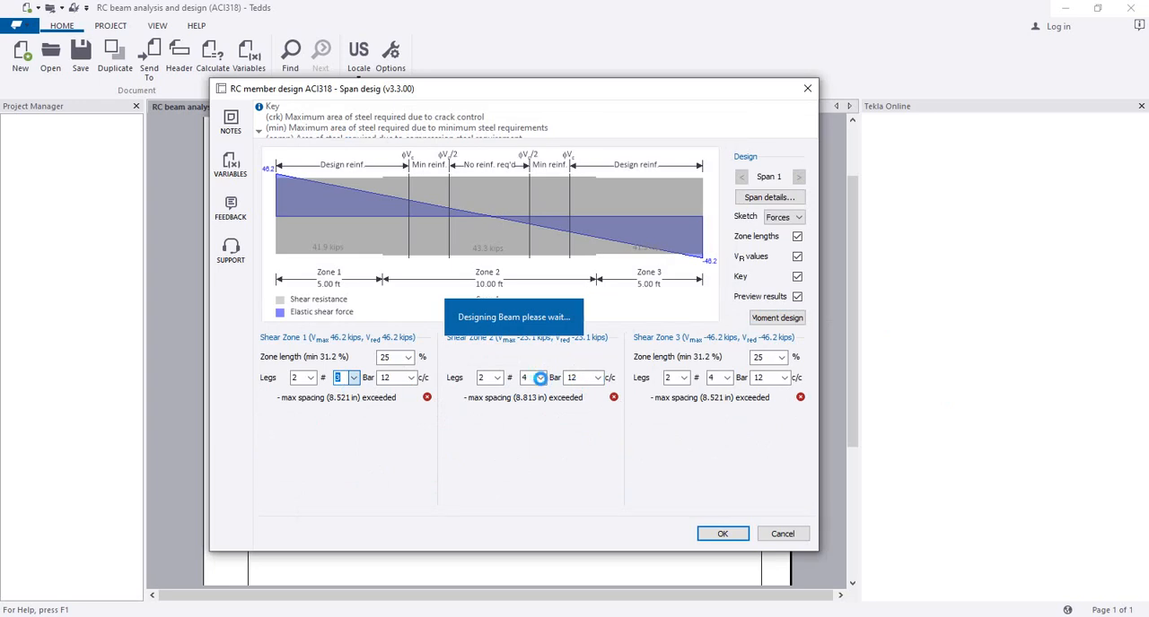
click(539, 378)
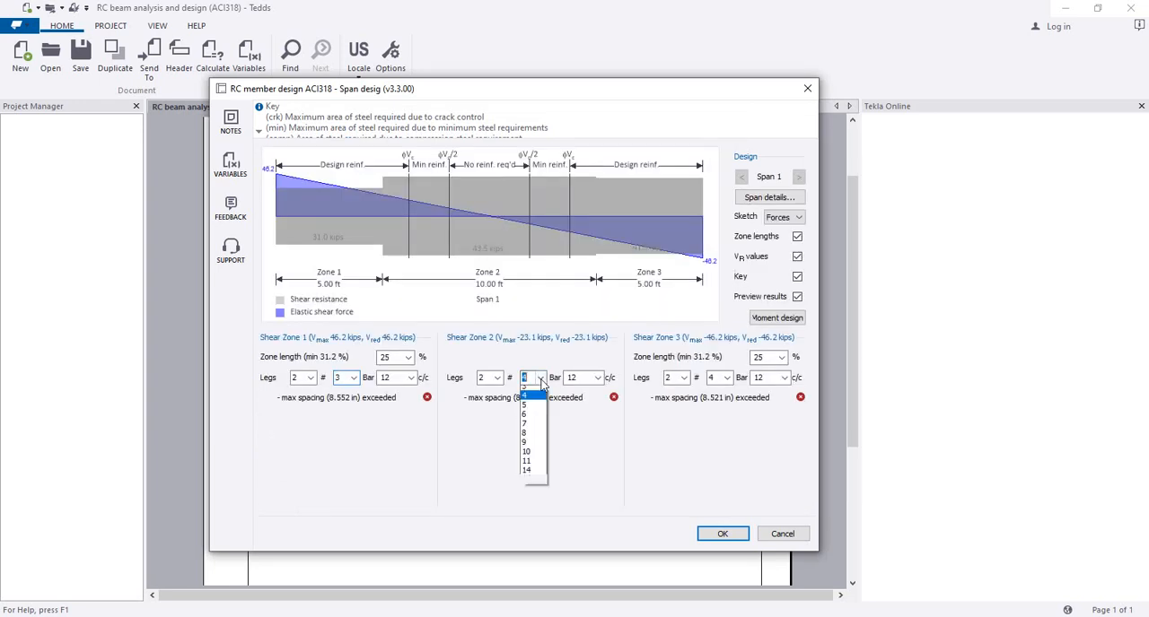
click(533, 392)
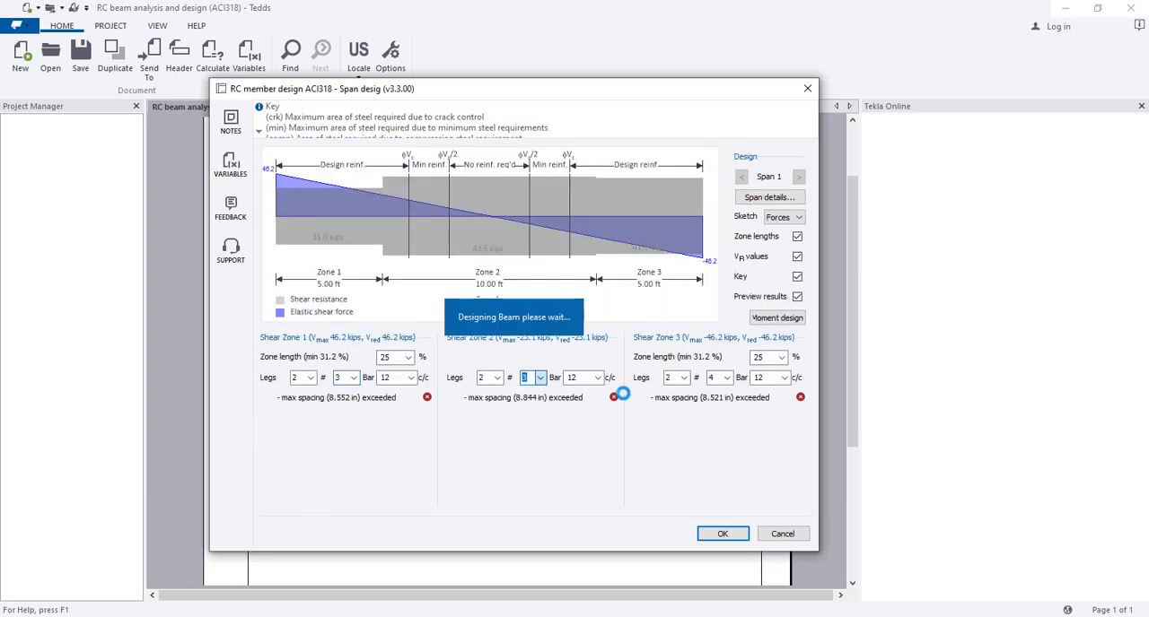
click(784, 378)
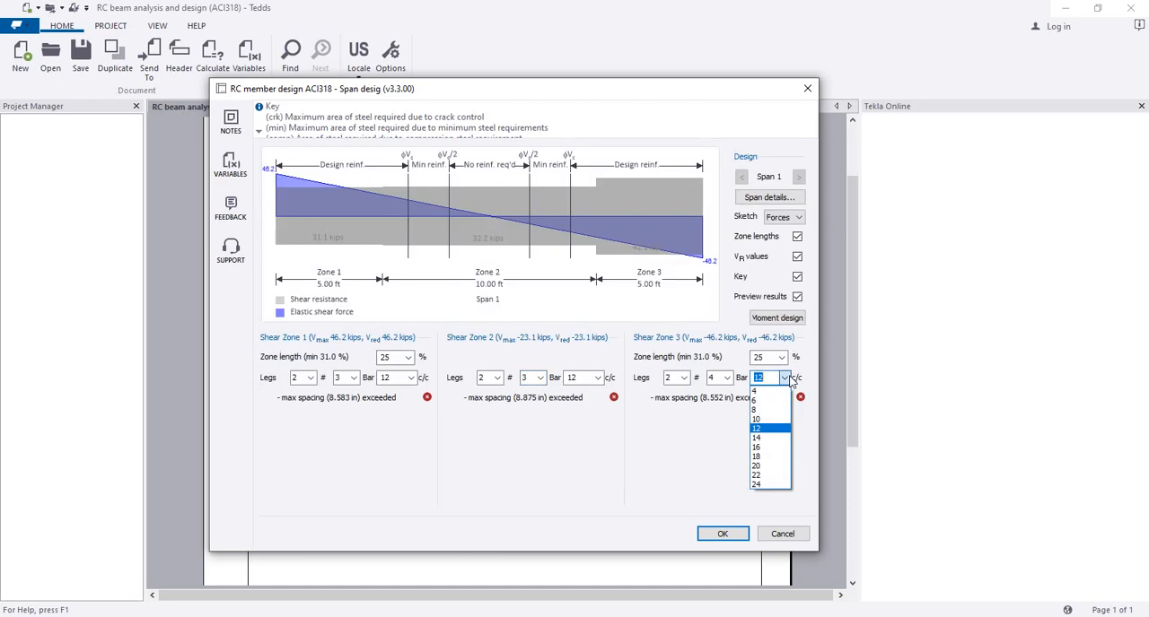
click(732, 377)
click(732, 378)
click(718, 392)
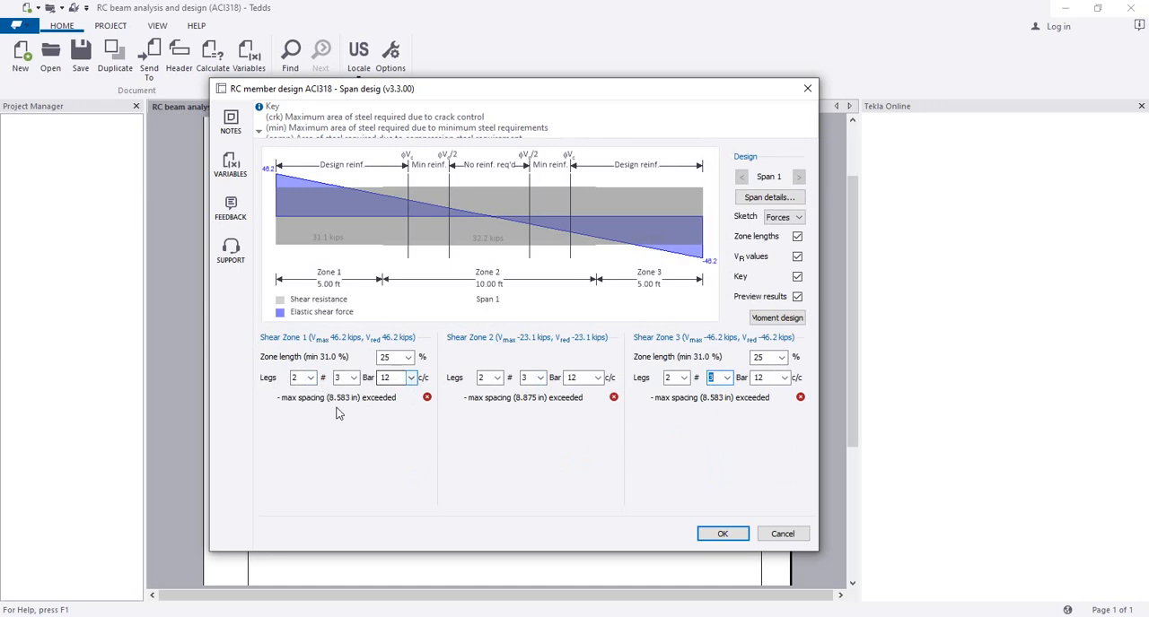
Step: Set the shear reinforcement spacing in zones 1, 2 and 3 to 8 in centre to centre
click(412, 377)
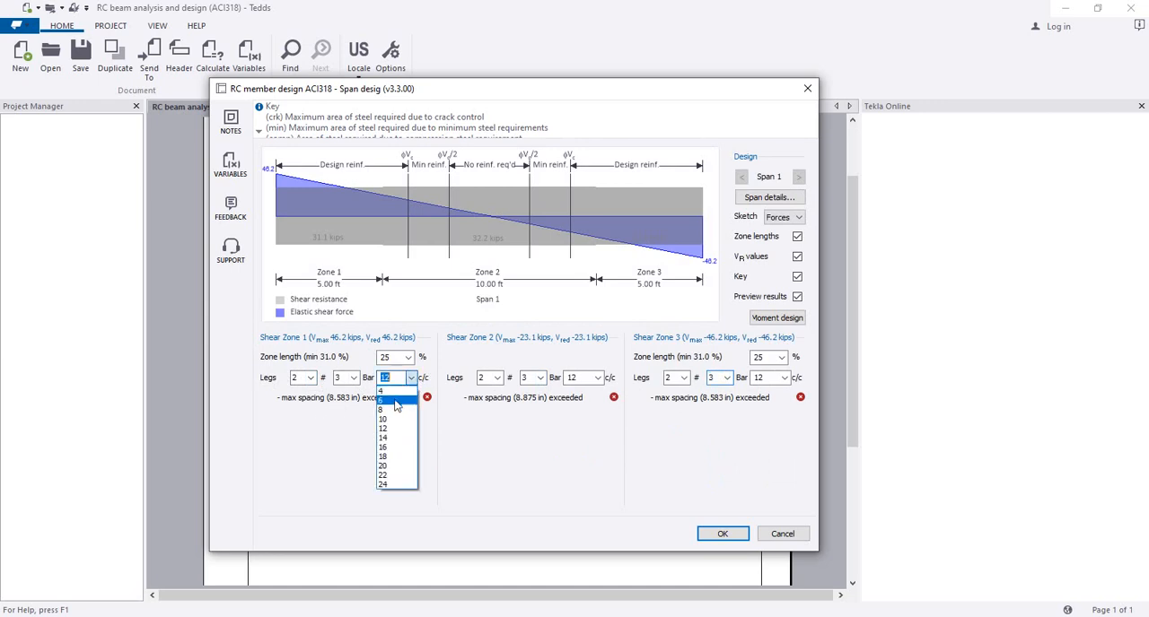
click(389, 410)
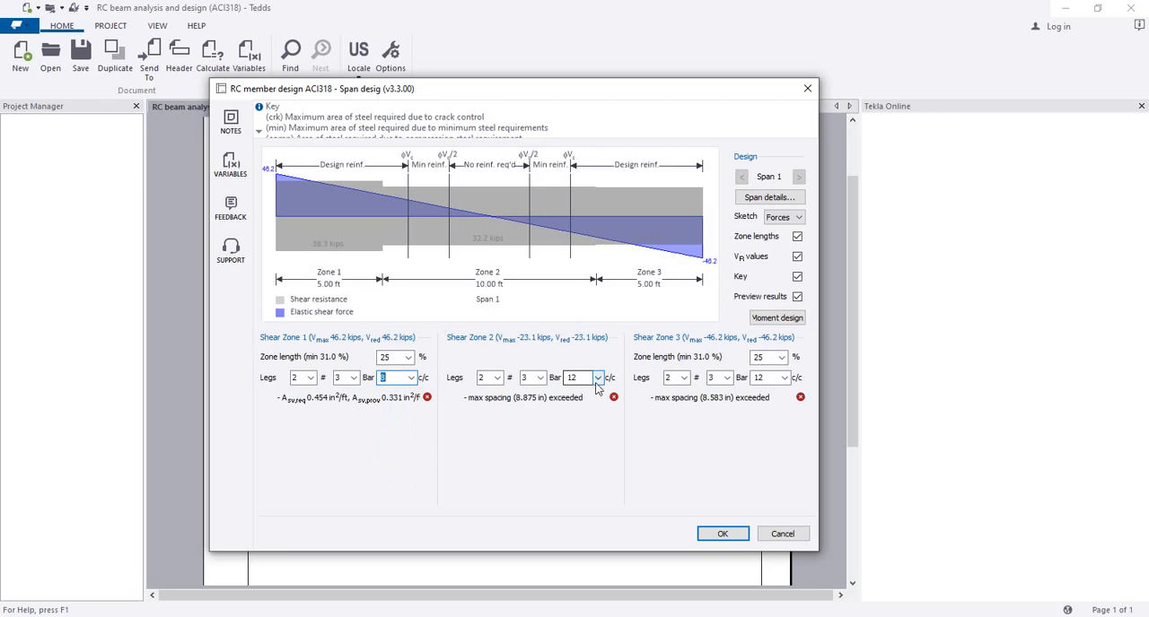
click(597, 378)
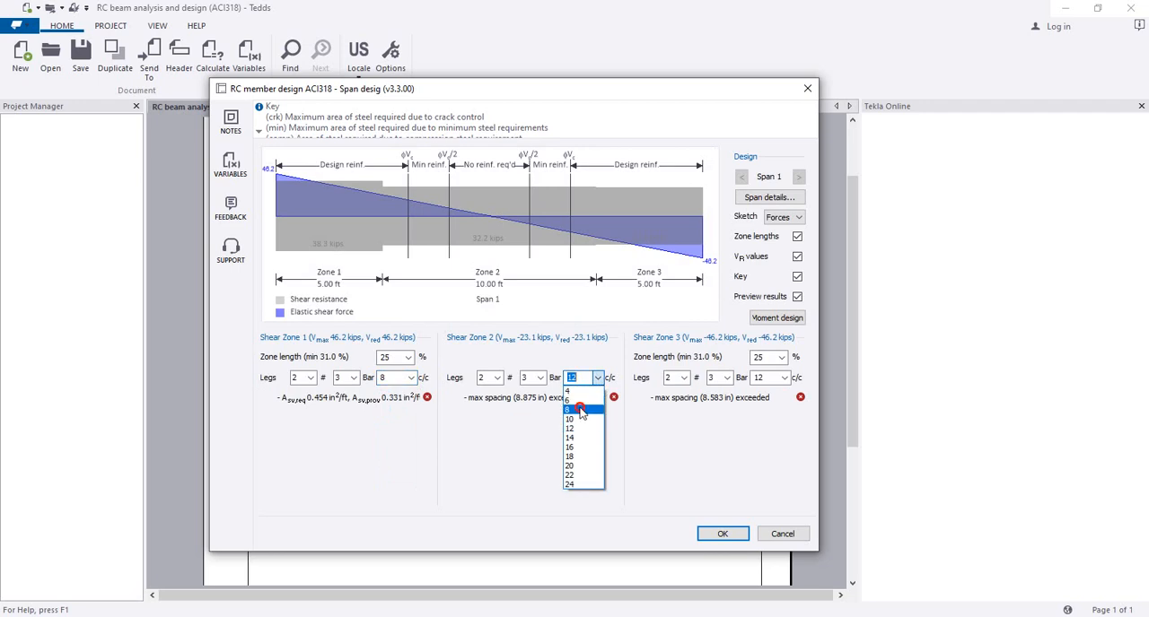
click(579, 410)
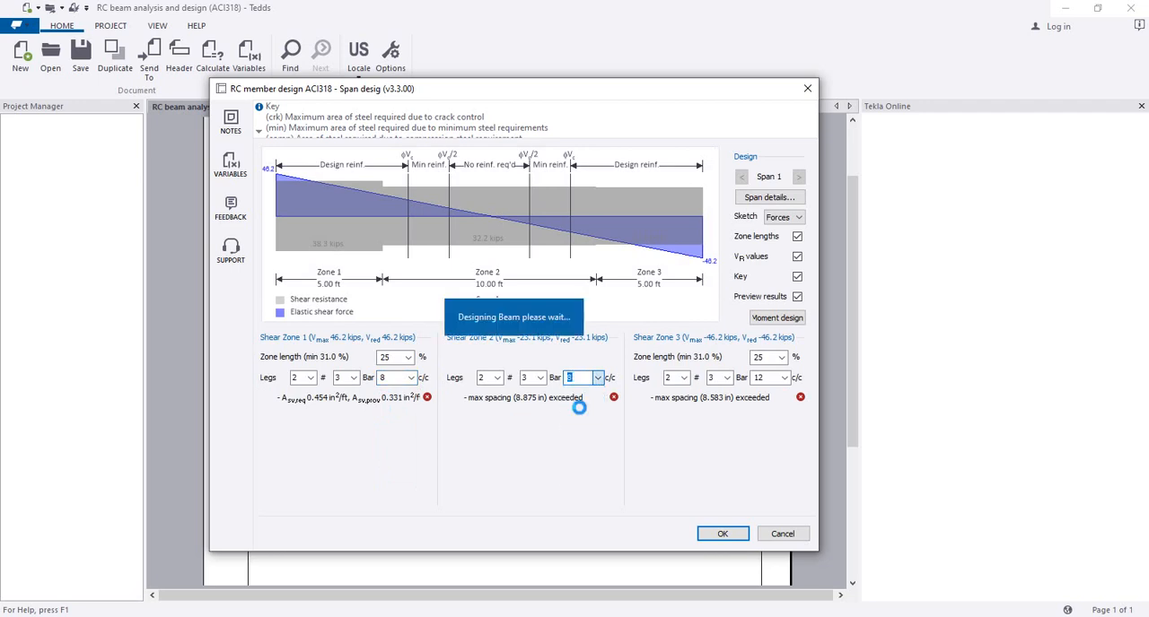
click(784, 378)
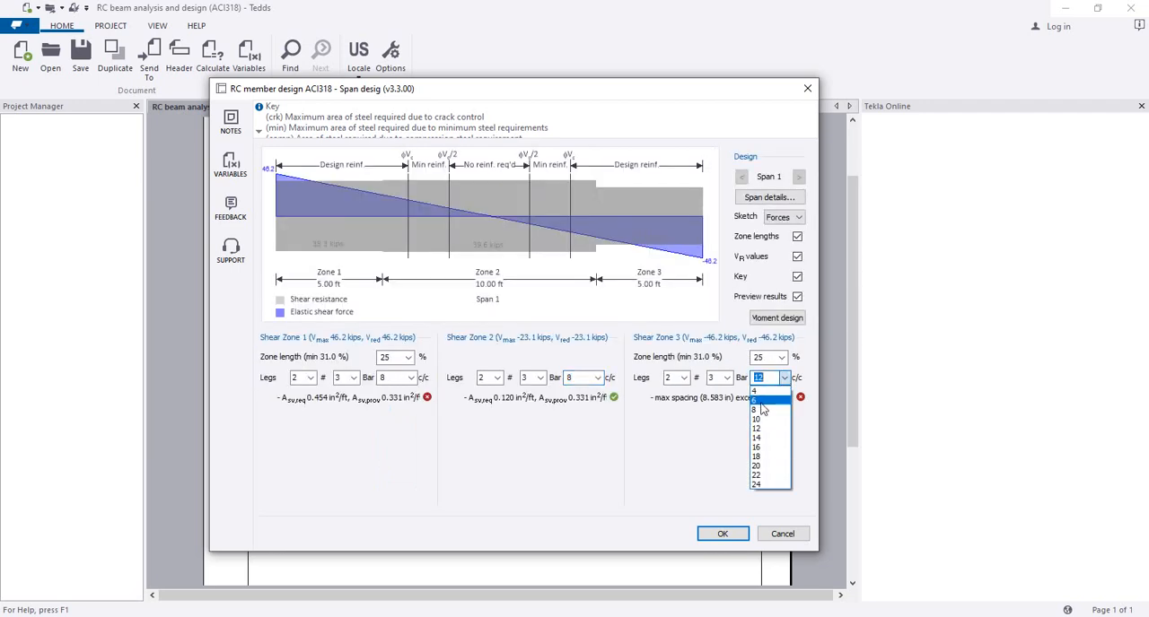
click(768, 409)
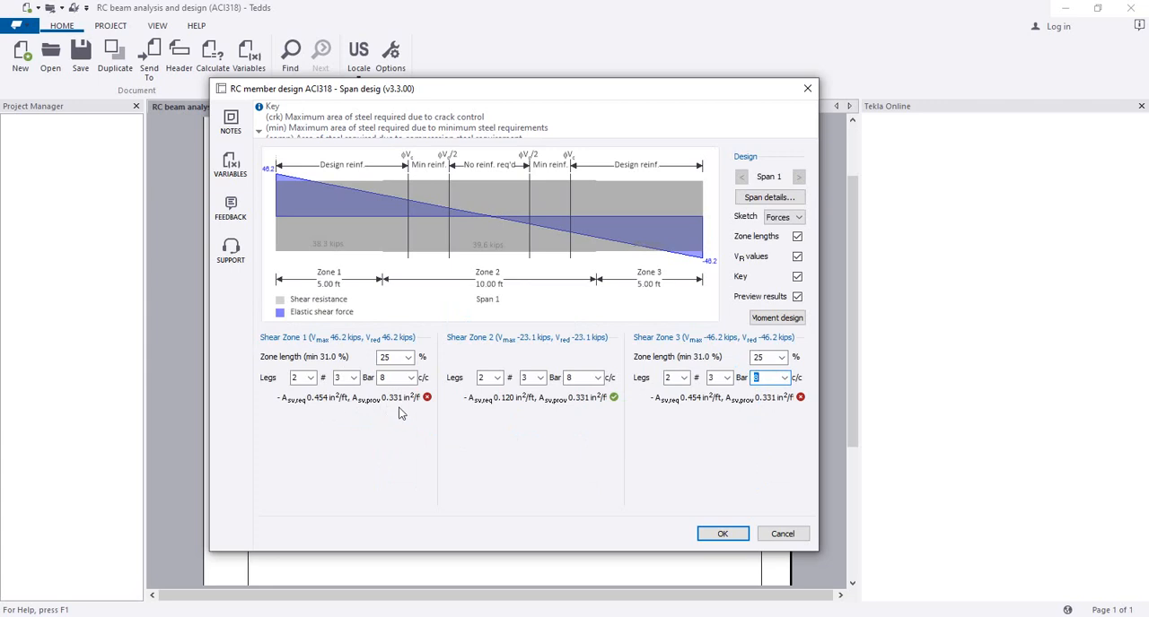
Step: Set the shear bar size to #4 in zones 1 and 2 and #5 in zone 3, and accept the span design
click(354, 378)
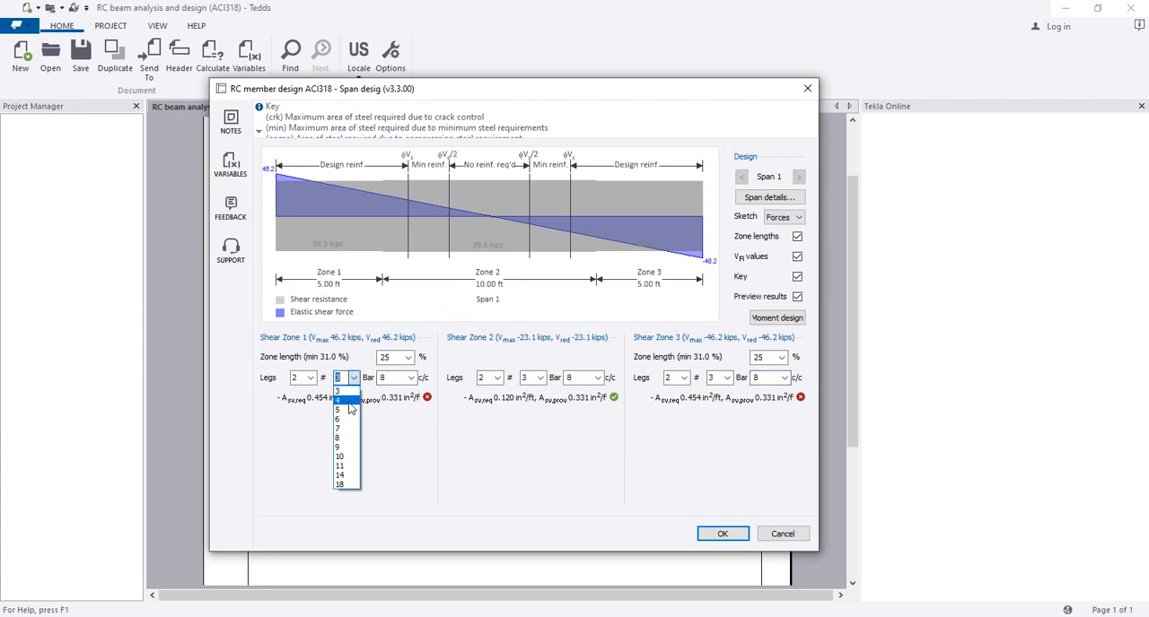
click(346, 401)
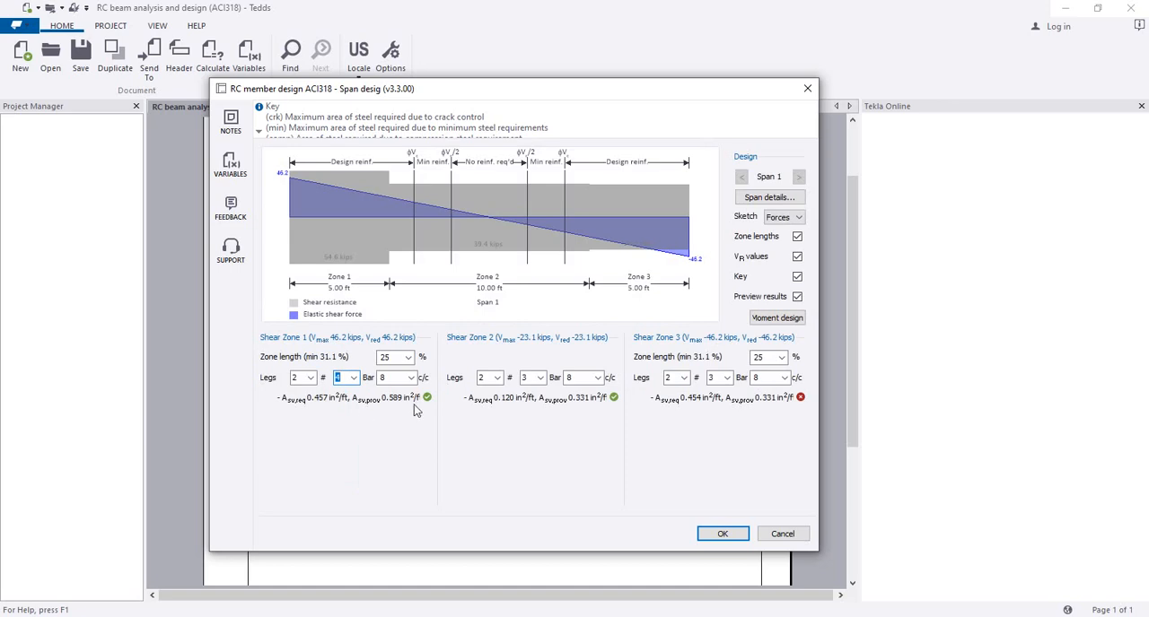
click(540, 379)
click(537, 400)
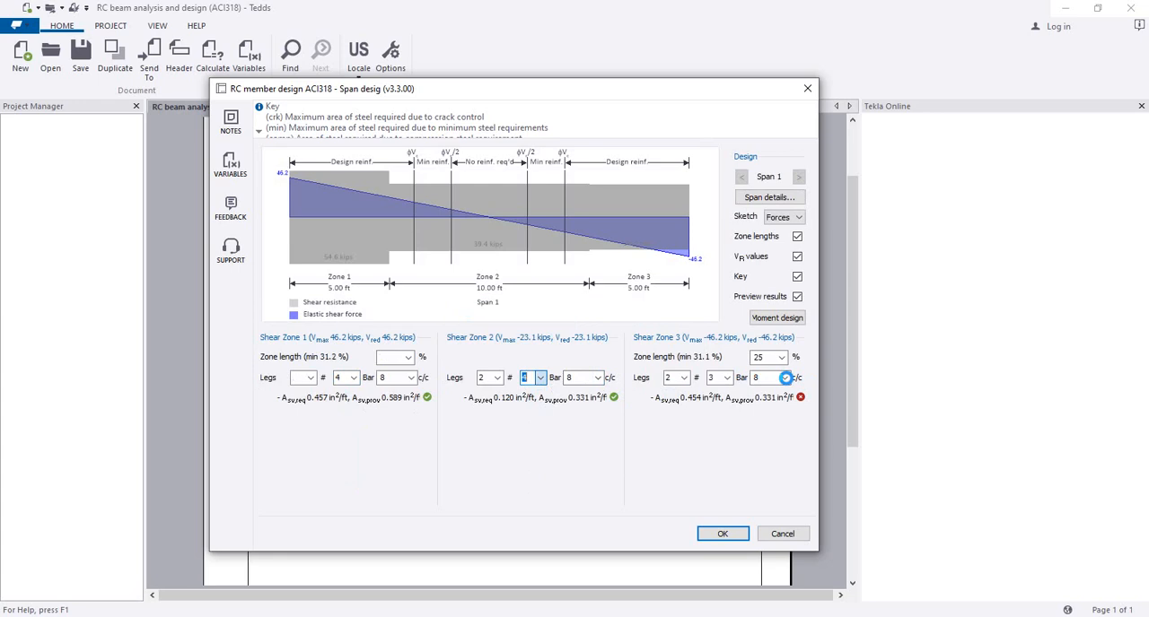
click(783, 378)
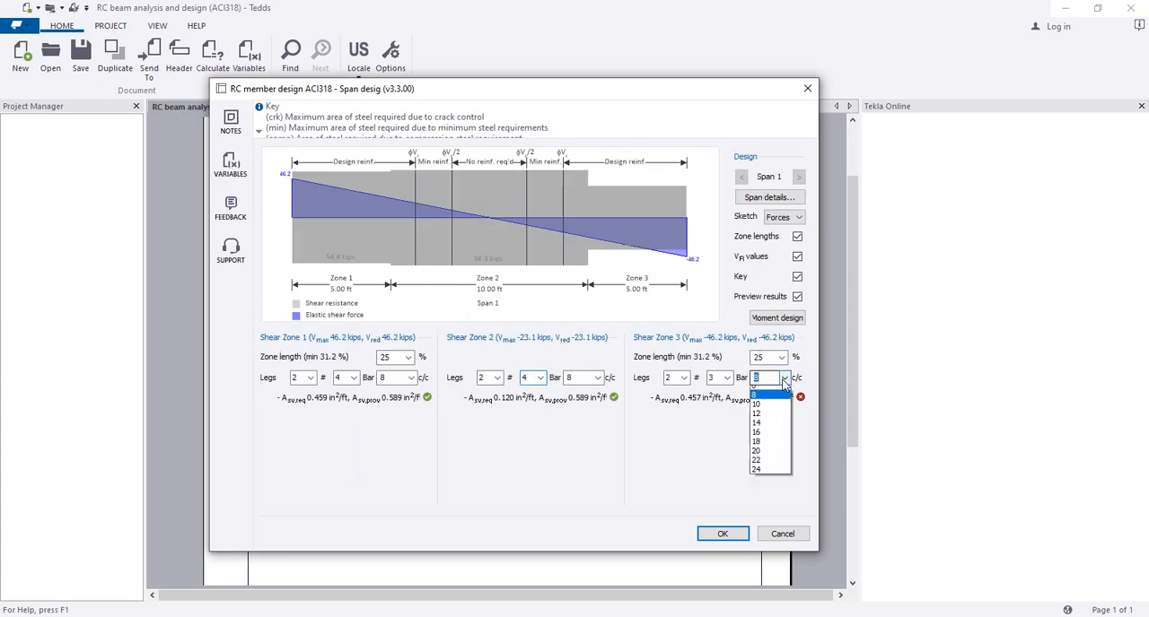
click(727, 378)
click(727, 378)
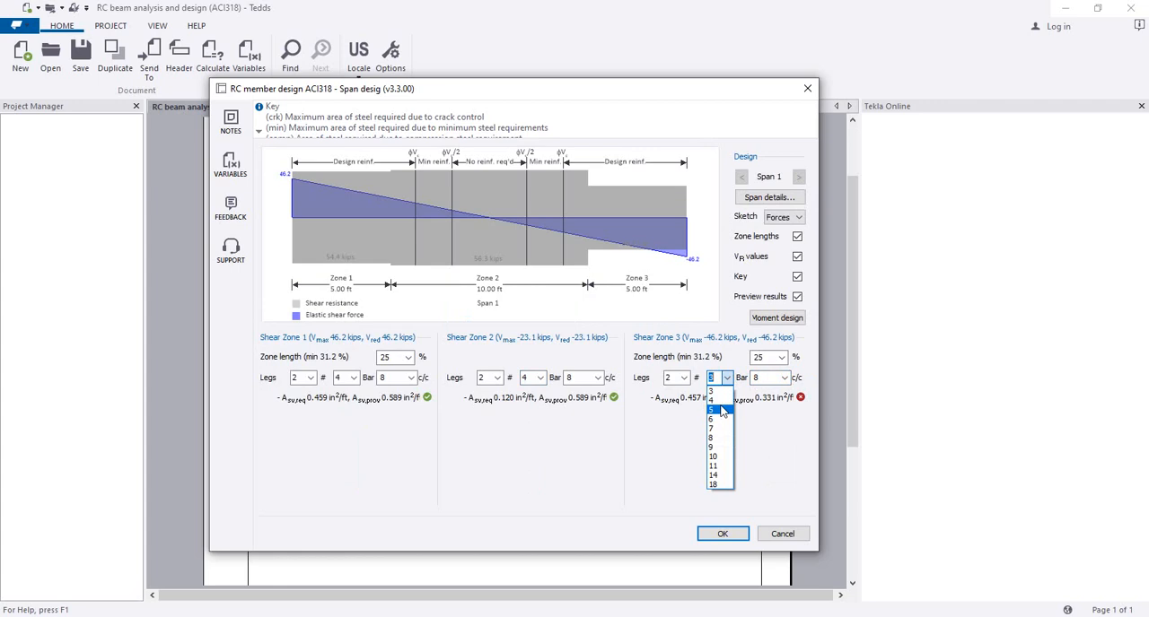
click(720, 410)
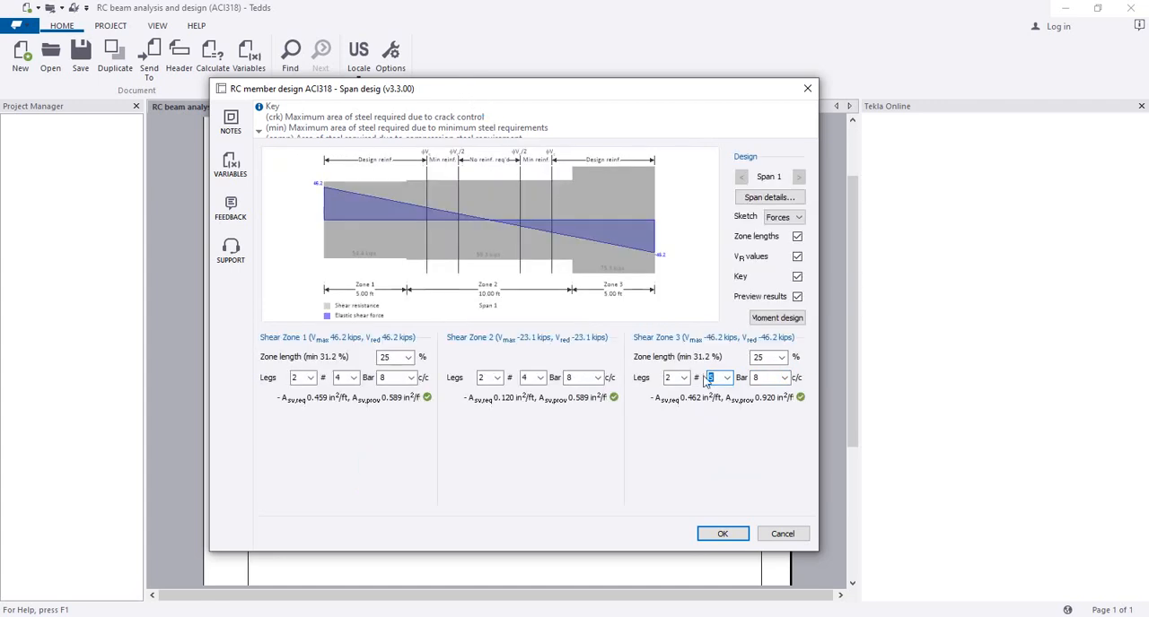
click(721, 536)
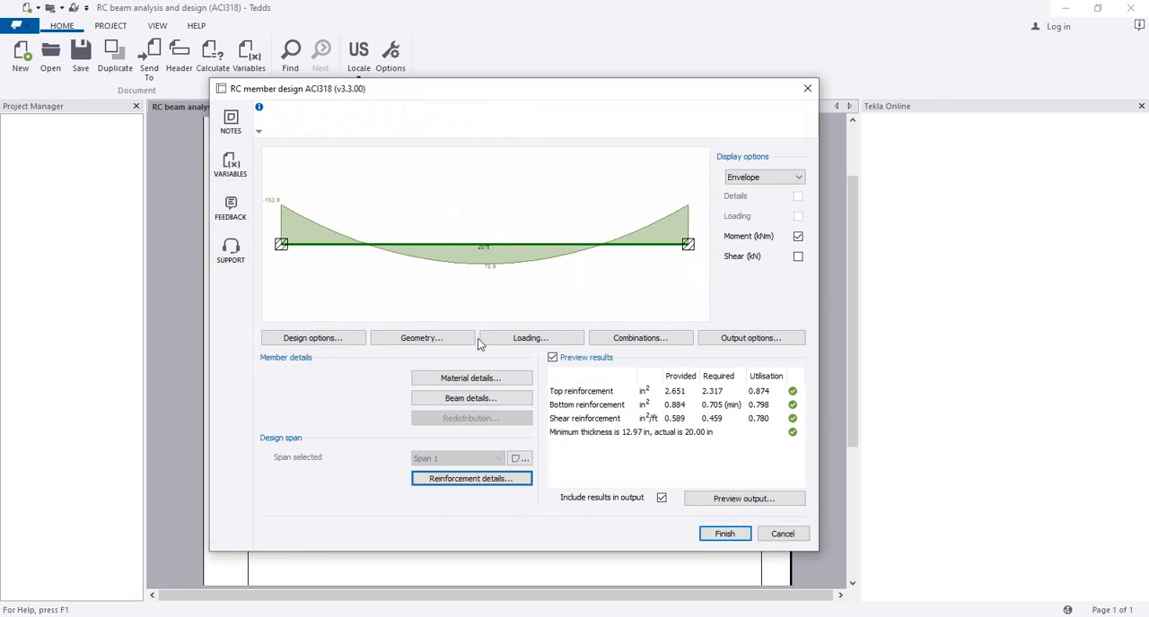
Step: Change the beam's rectangular section to 10 in wide and 18 in deep and apply the geometry
click(428, 337)
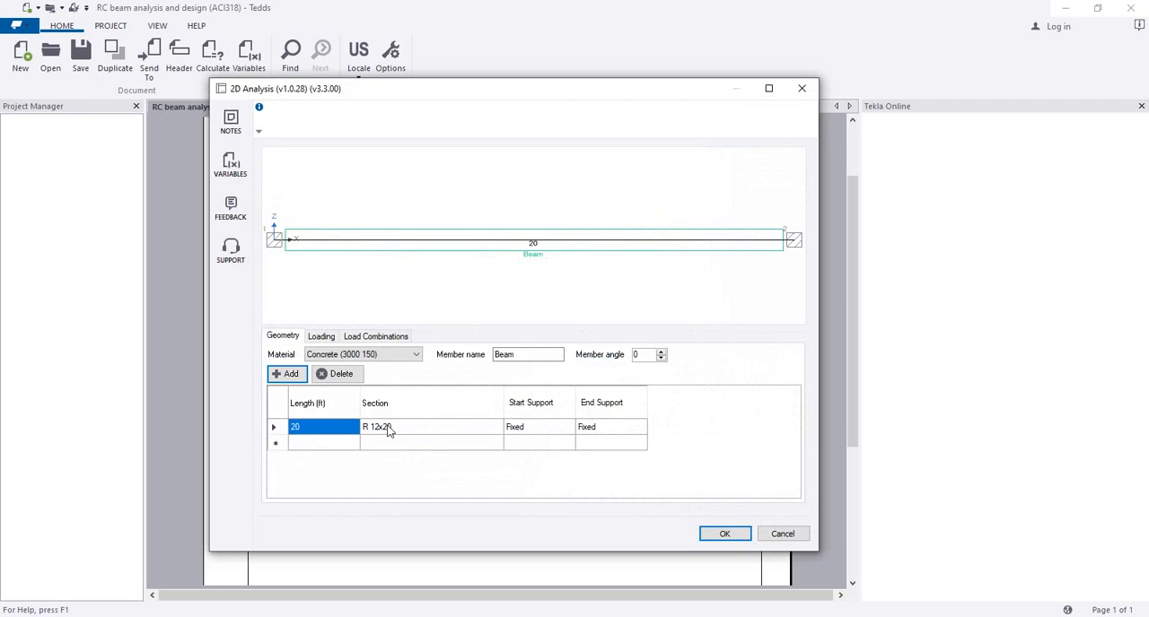
click(379, 429)
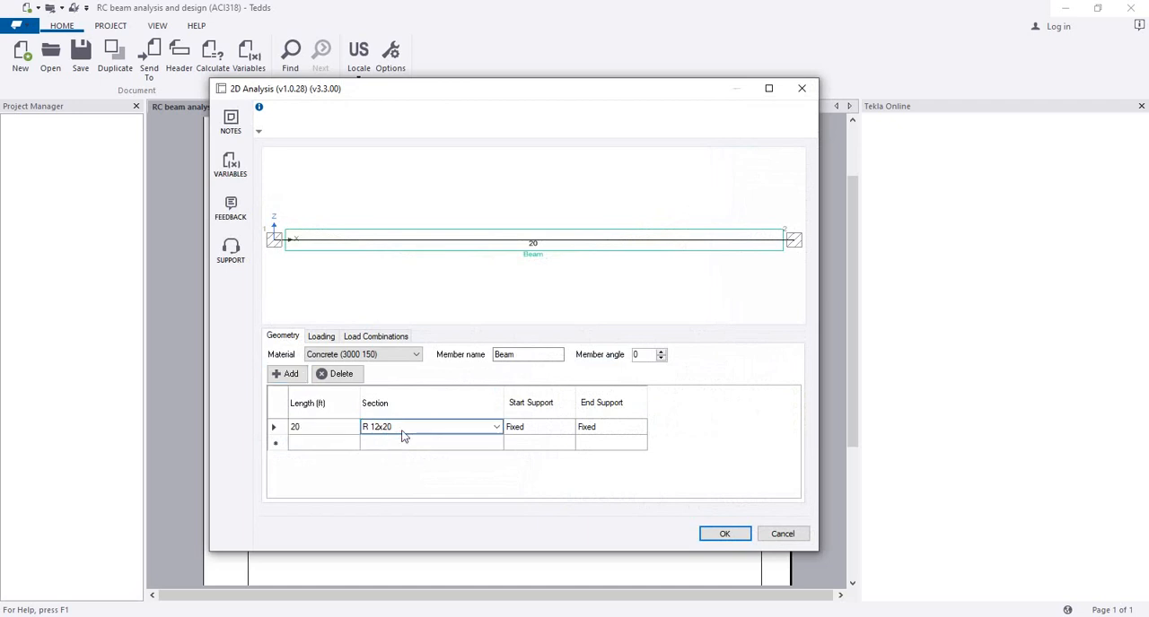
click(493, 427)
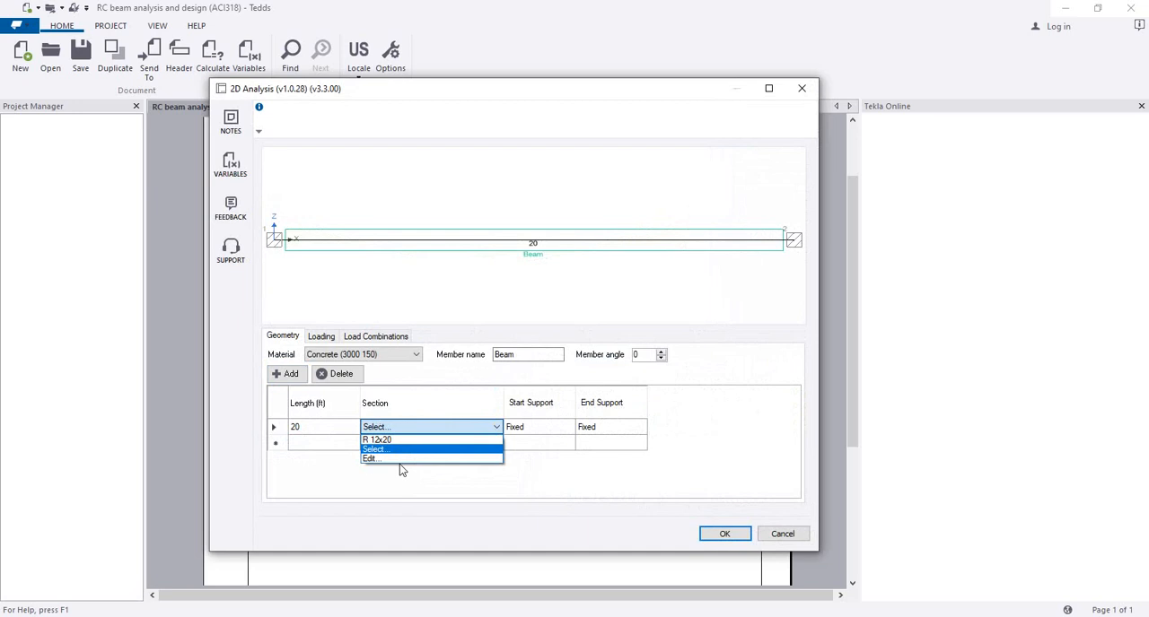
click(399, 460)
click(403, 225)
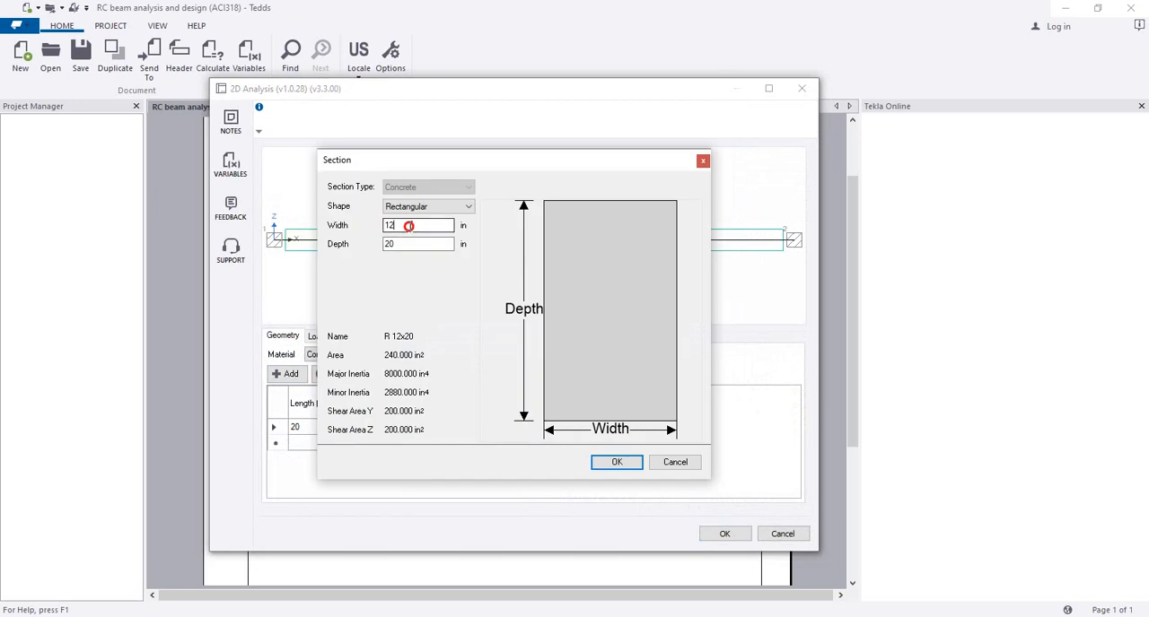
key(BackSpace)
text(0)
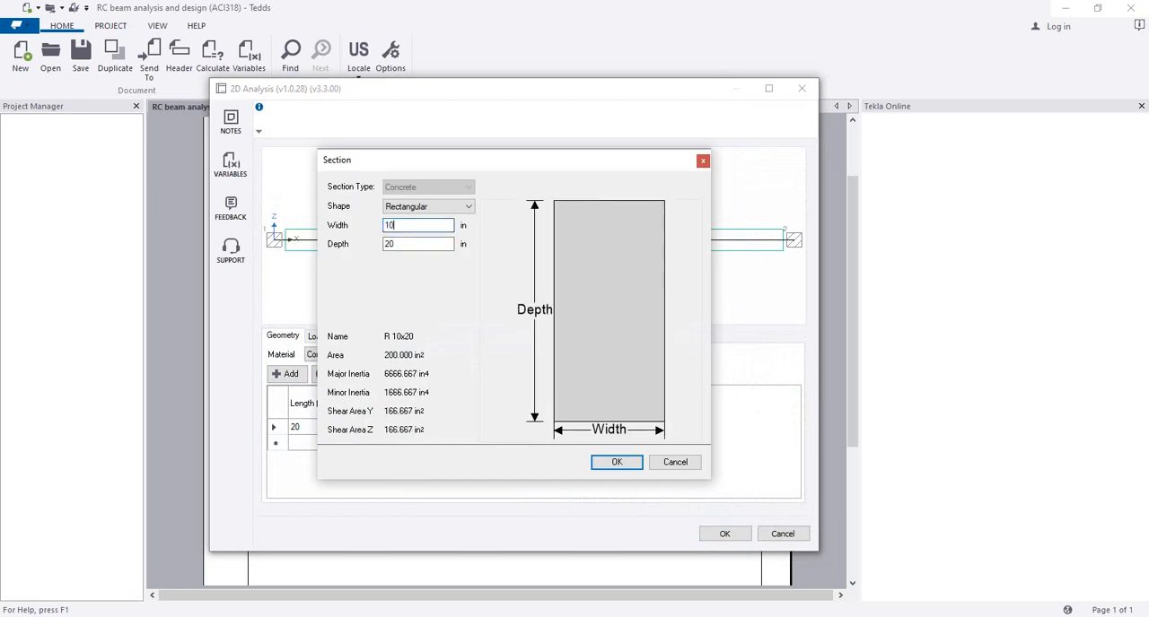
double_click(382, 244)
text(18)
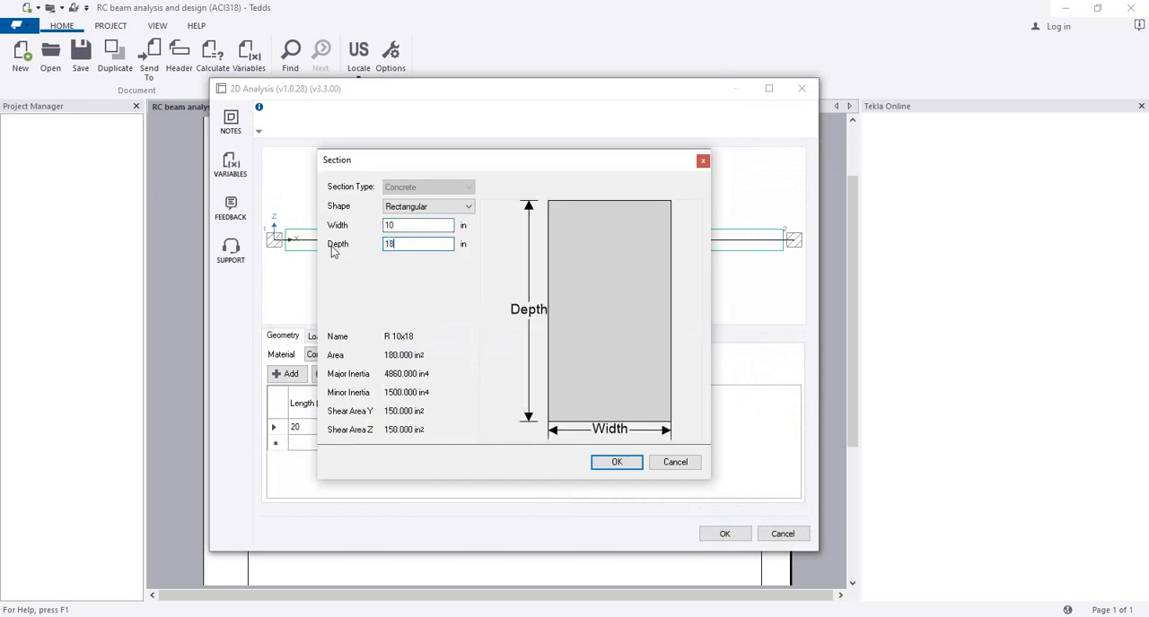
click(619, 462)
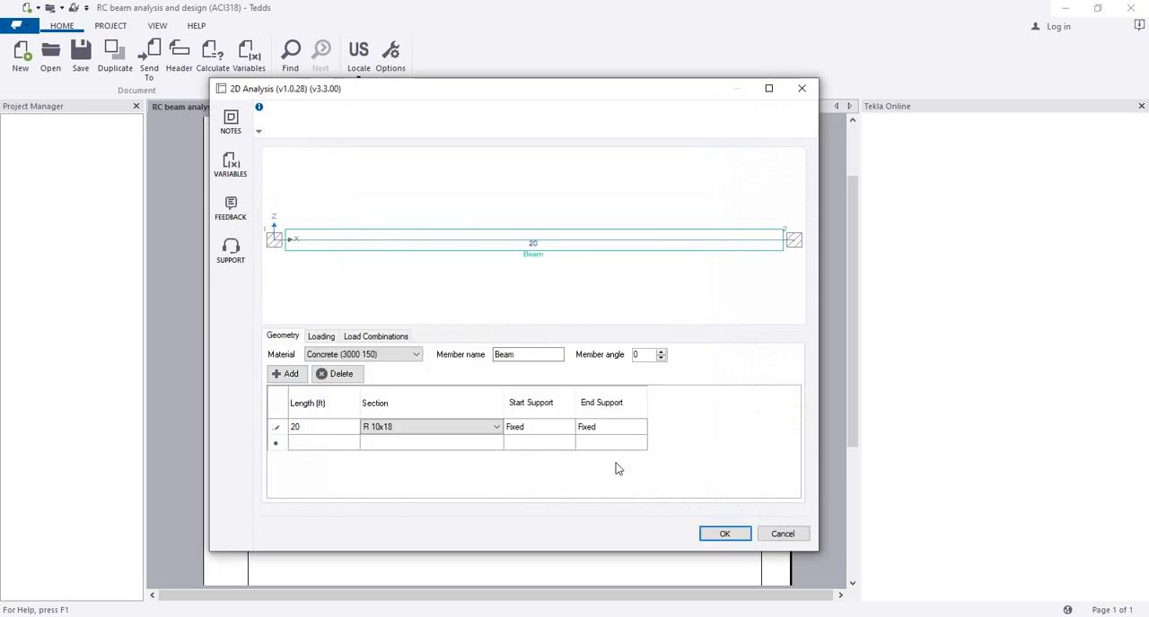
click(737, 536)
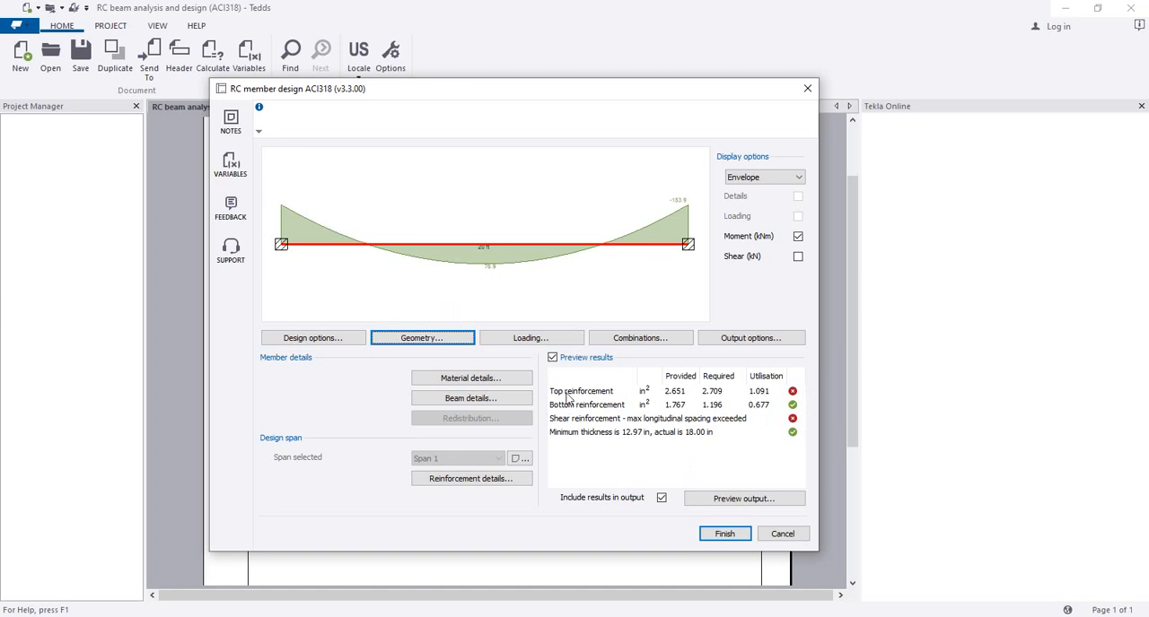
Step: Edit the beam's section in the geometry to a depth of 20 in and apply it
click(438, 338)
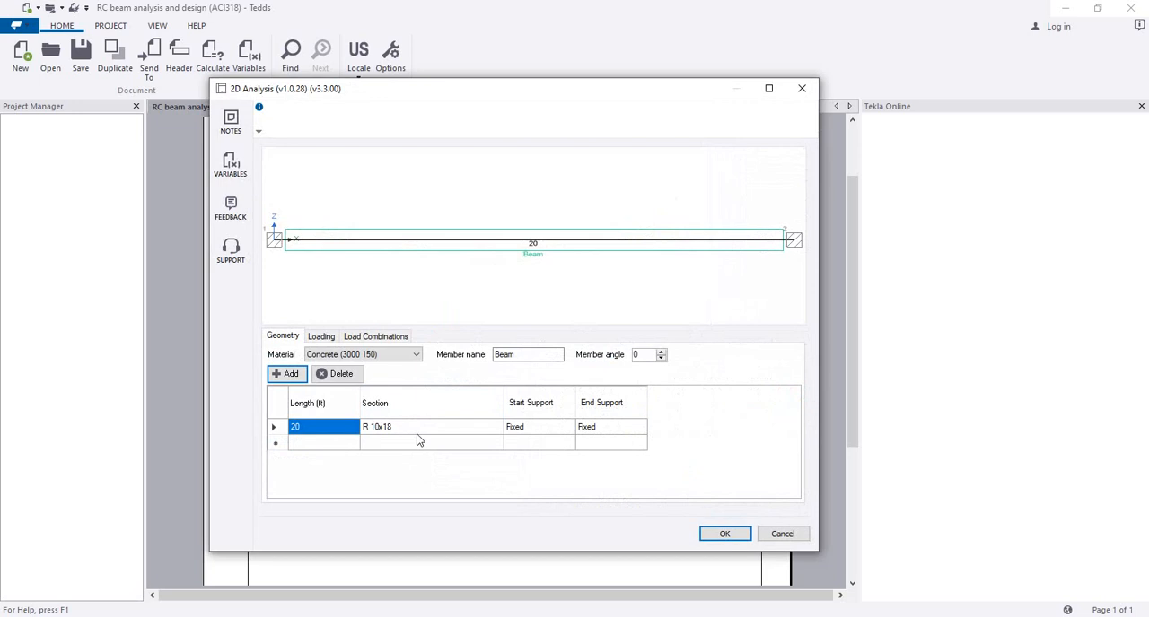
click(416, 432)
click(406, 431)
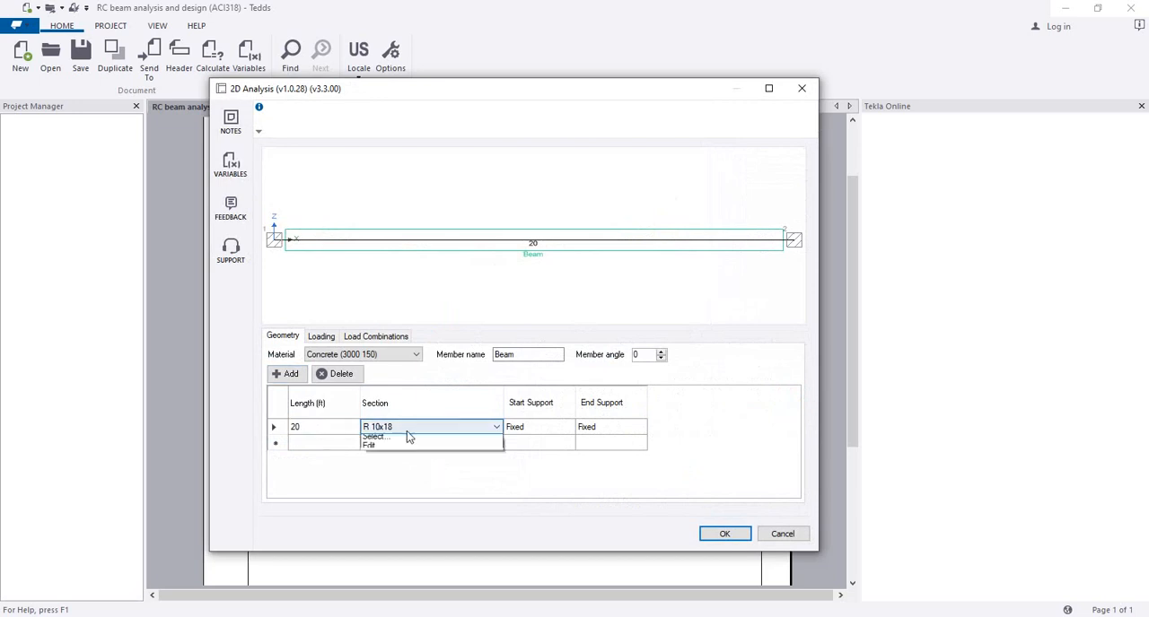
click(406, 431)
click(406, 430)
click(404, 458)
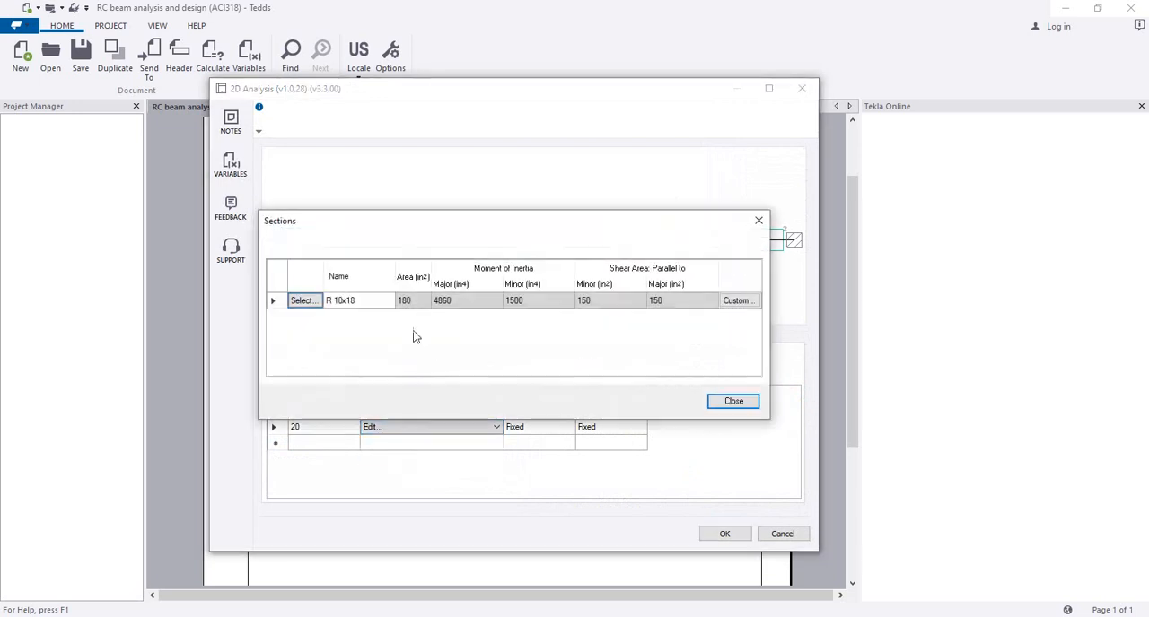
click(305, 301)
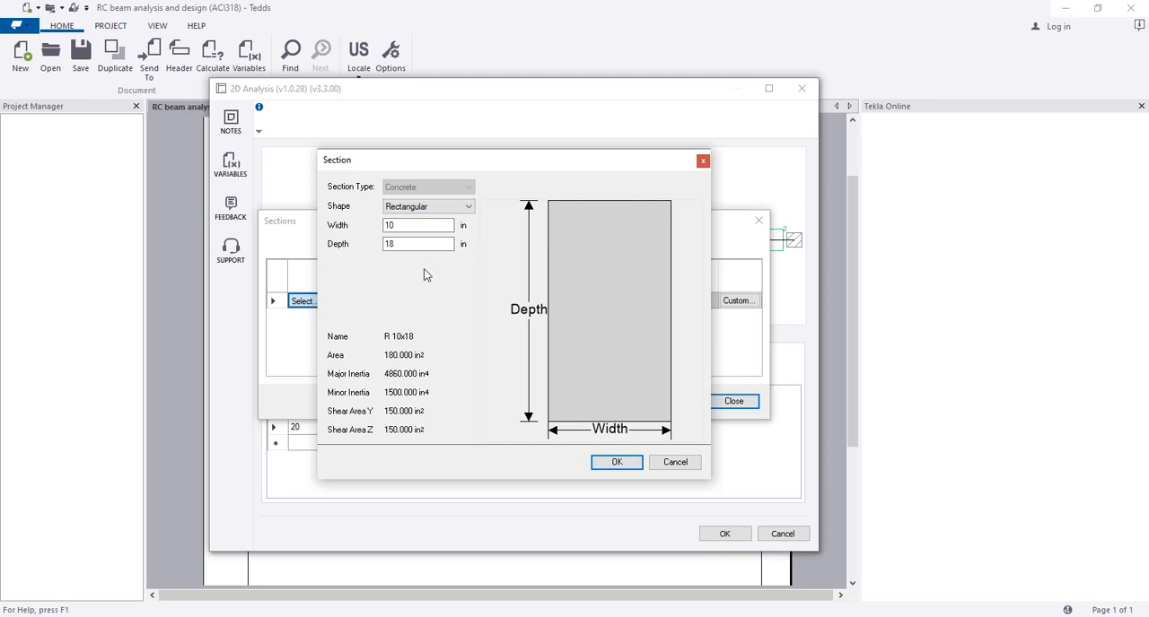
double_click(411, 243)
text(20)
click(599, 461)
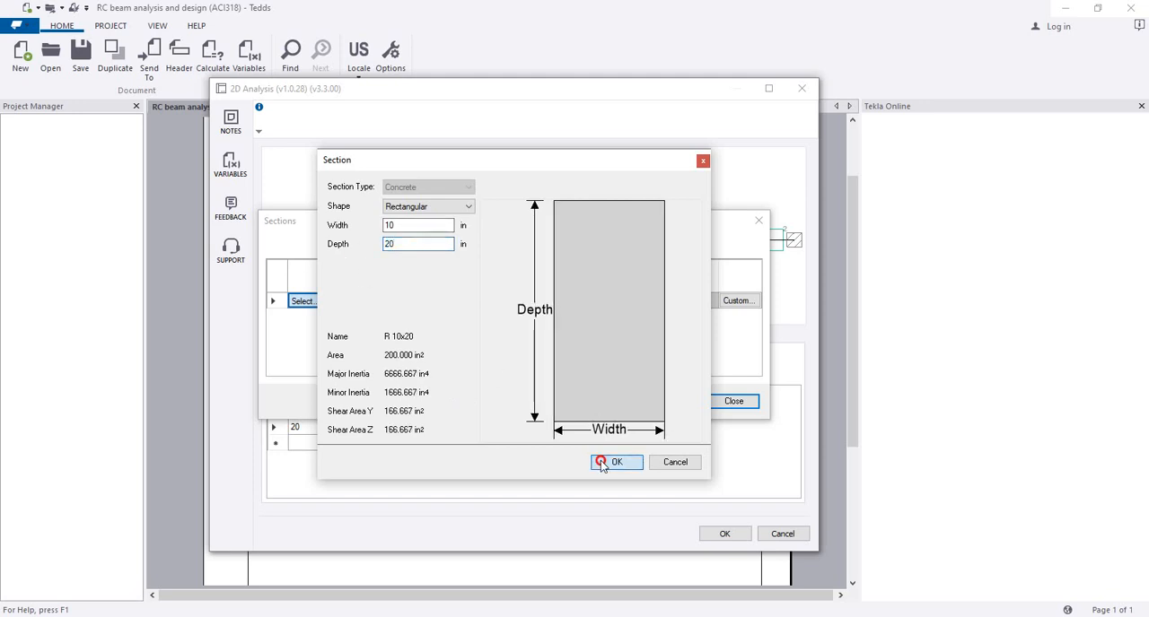
click(733, 403)
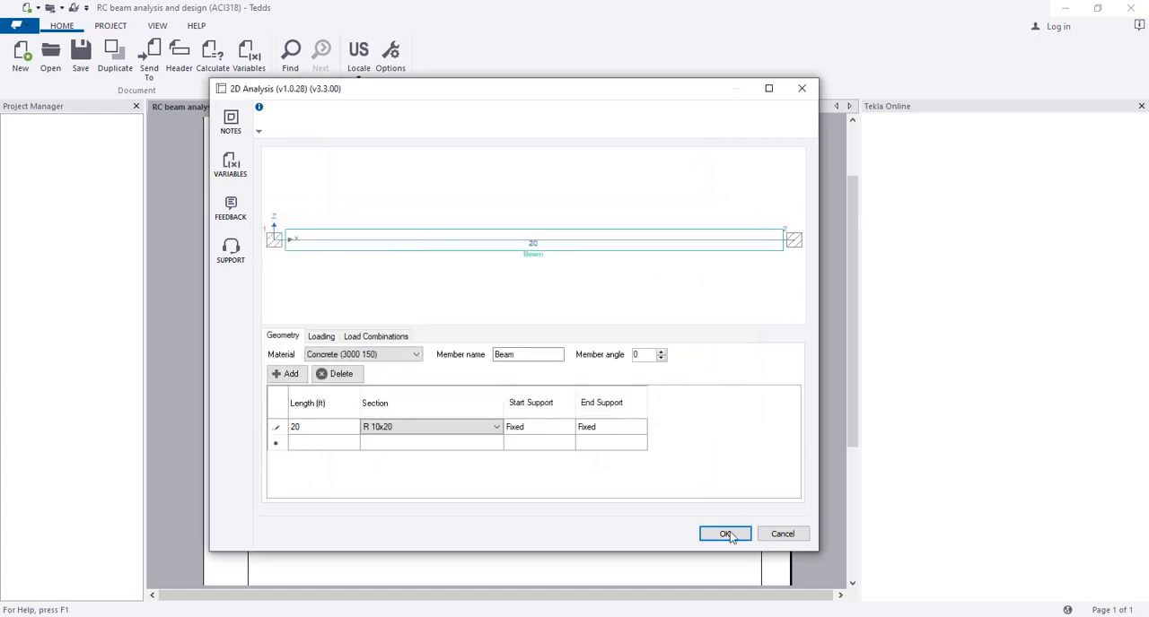
click(725, 534)
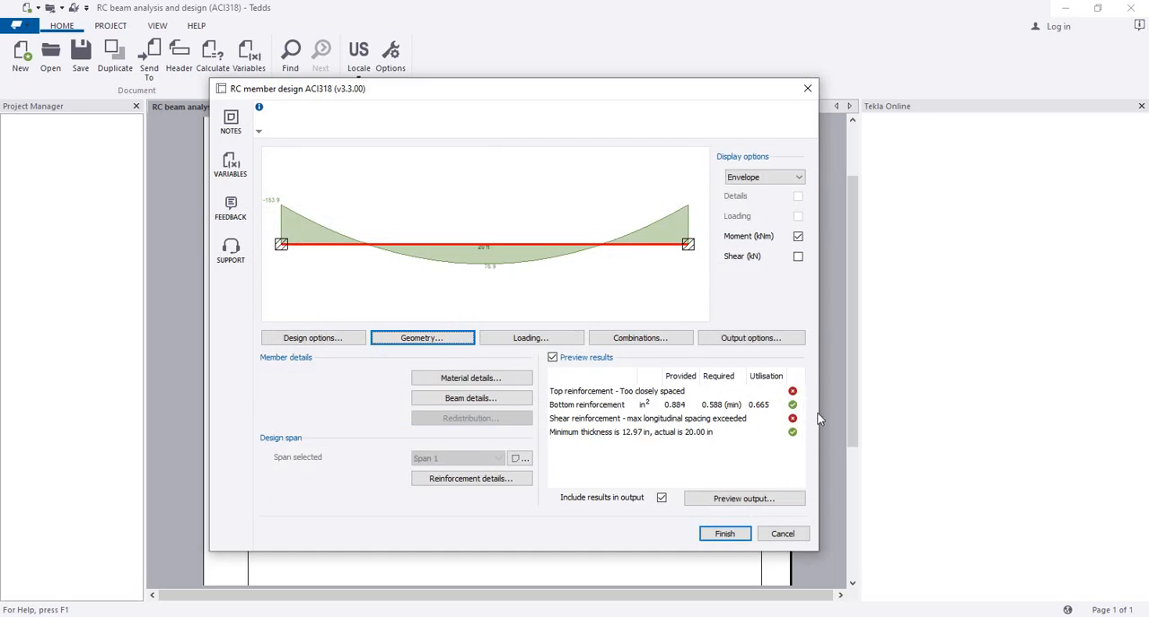
Step: Examine both top reinforcement layers in the zone 3 reinforcement details for the bar spacing problem
click(499, 480)
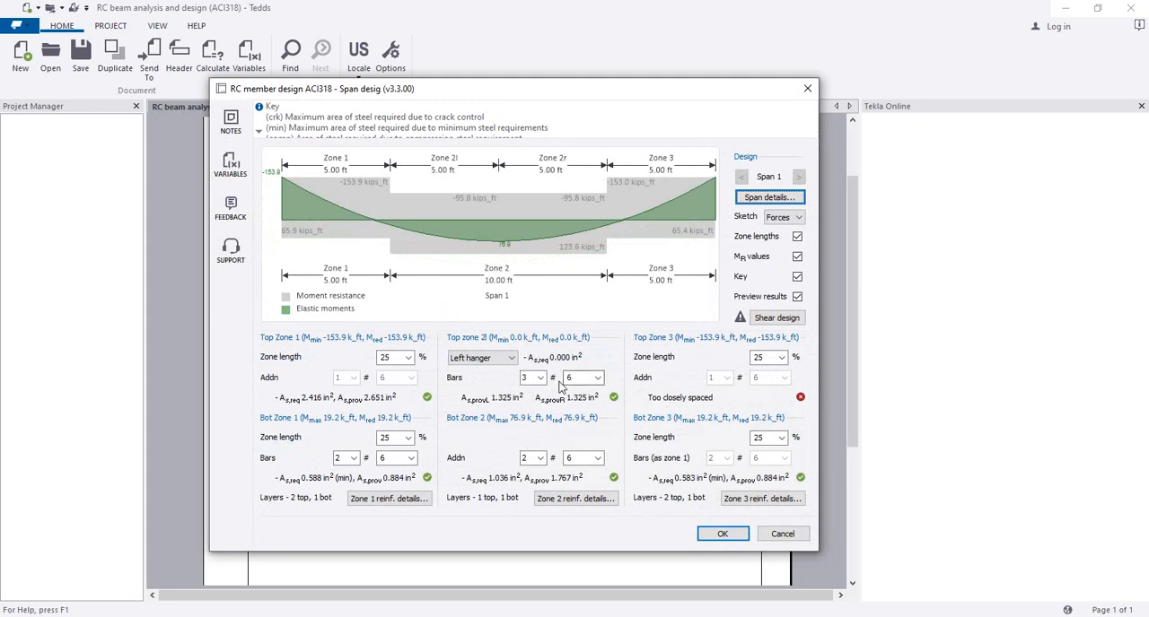
click(767, 499)
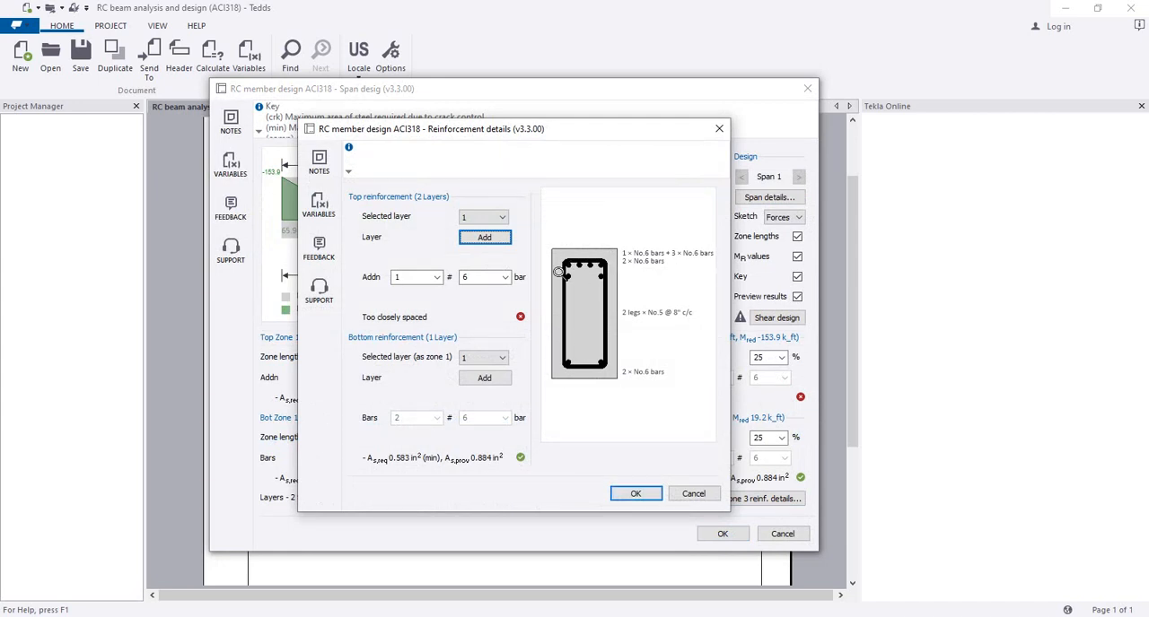
click(491, 218)
click(494, 239)
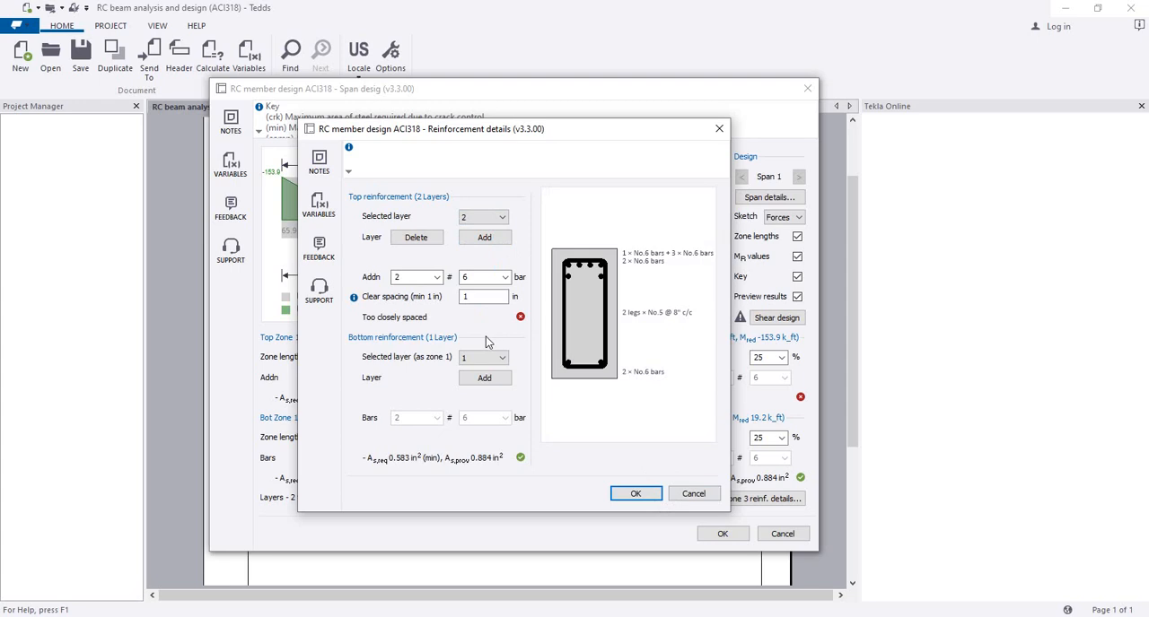
click(487, 220)
click(477, 231)
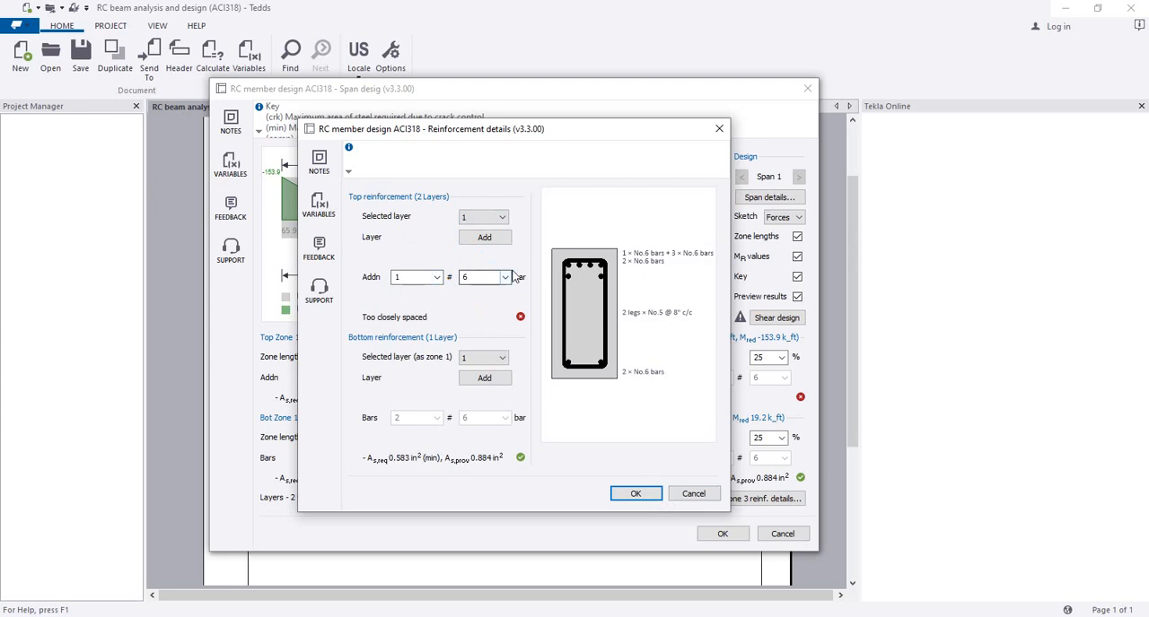
click(635, 493)
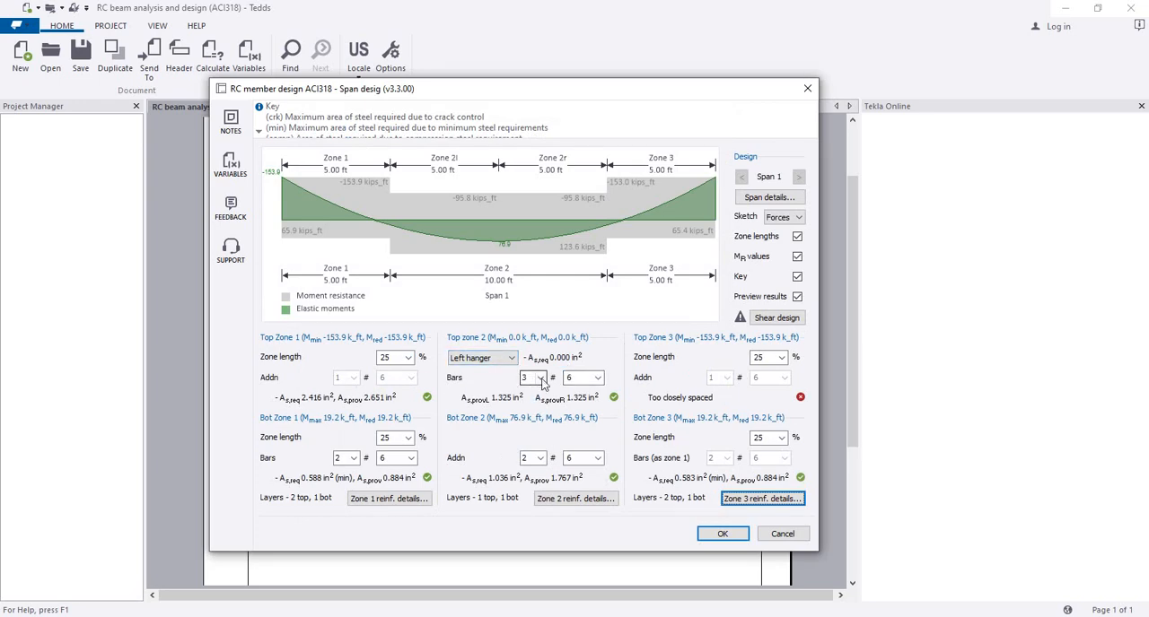
Step: Compare the zone 1 and zone 3 reinforcement details, check the shear design, and leave the span design without saving
click(511, 357)
click(503, 379)
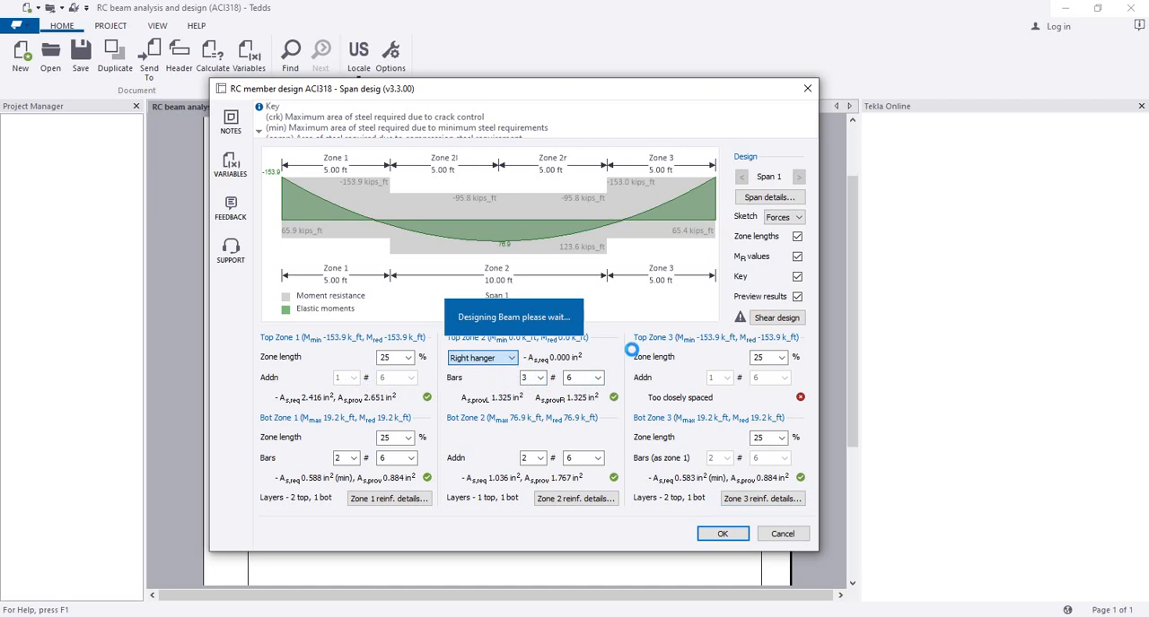
click(388, 498)
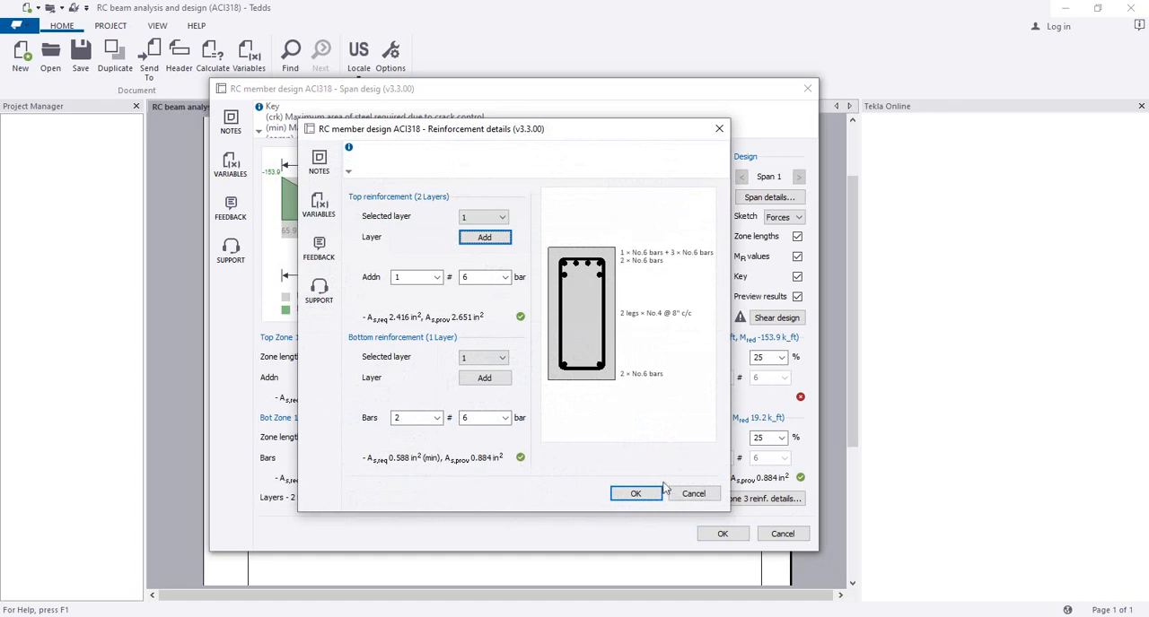
click(626, 496)
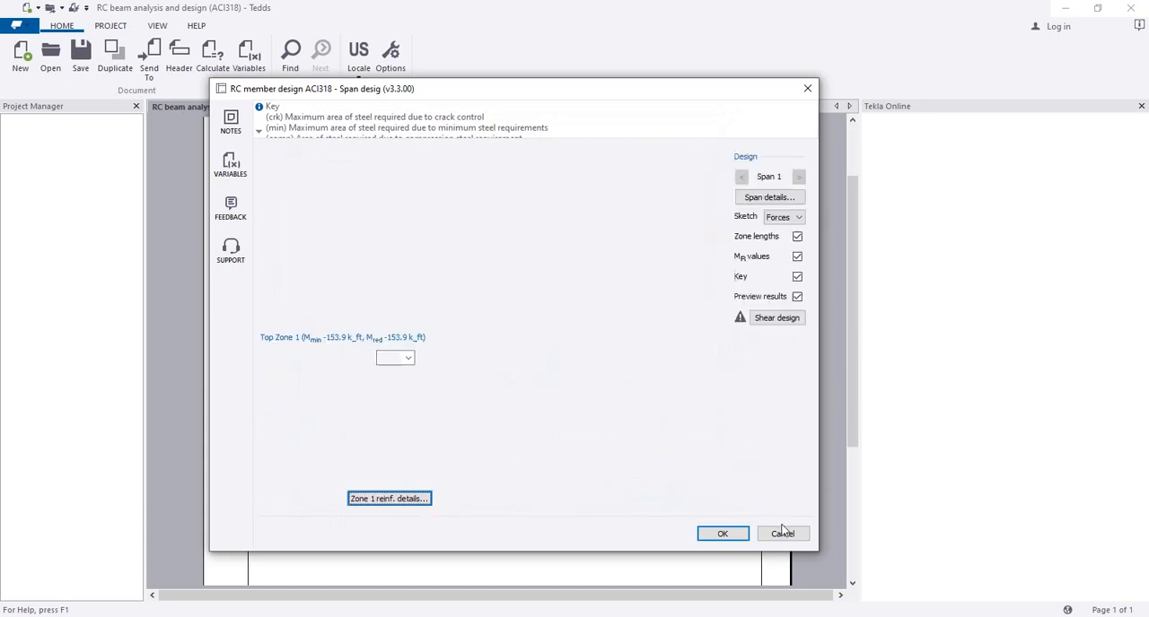
click(768, 500)
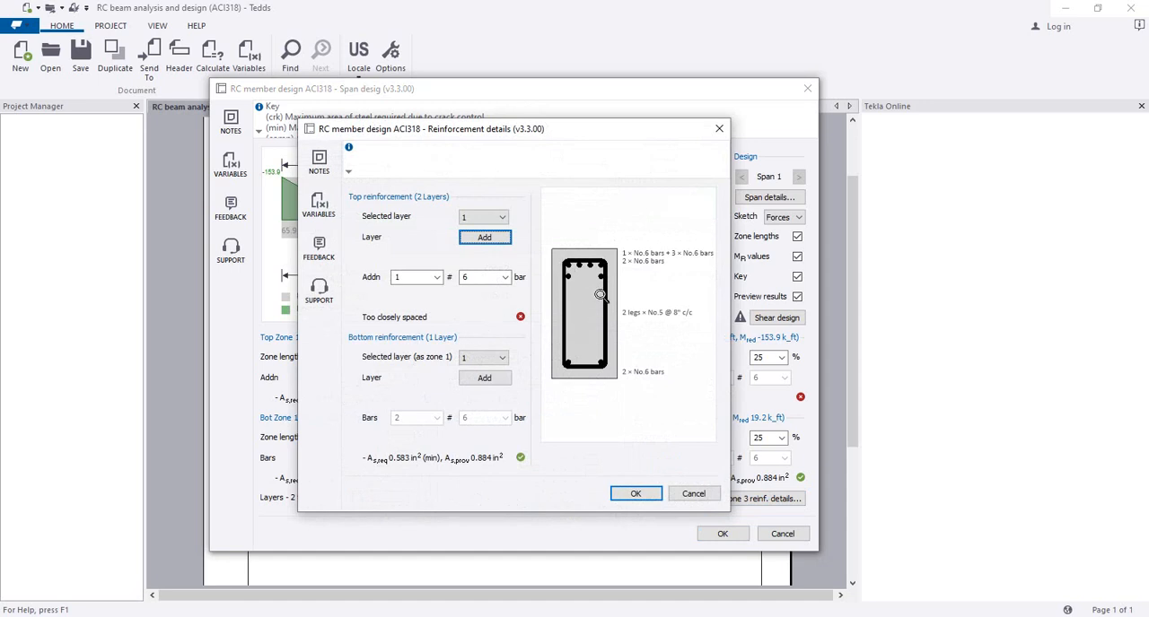
click(703, 494)
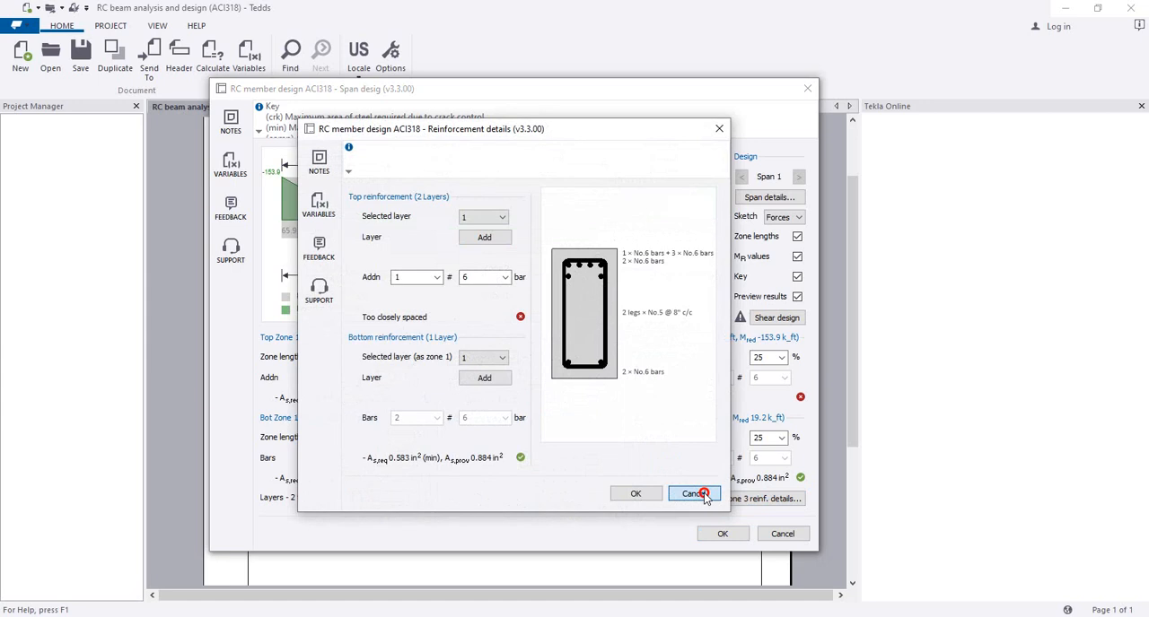
click(705, 497)
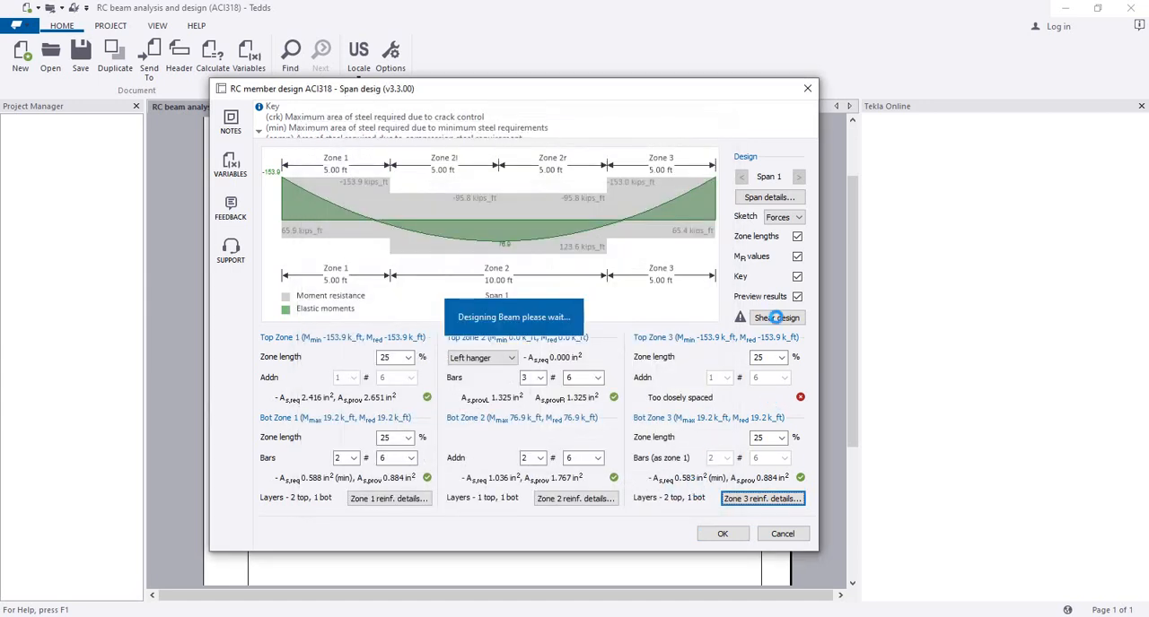
click(776, 318)
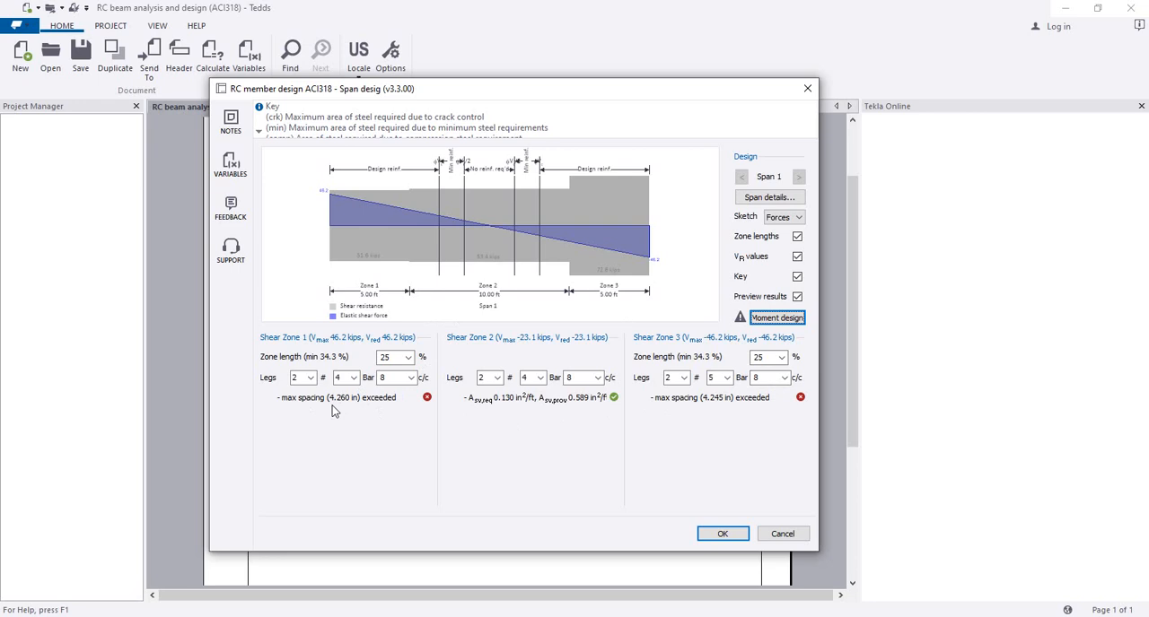
click(777, 534)
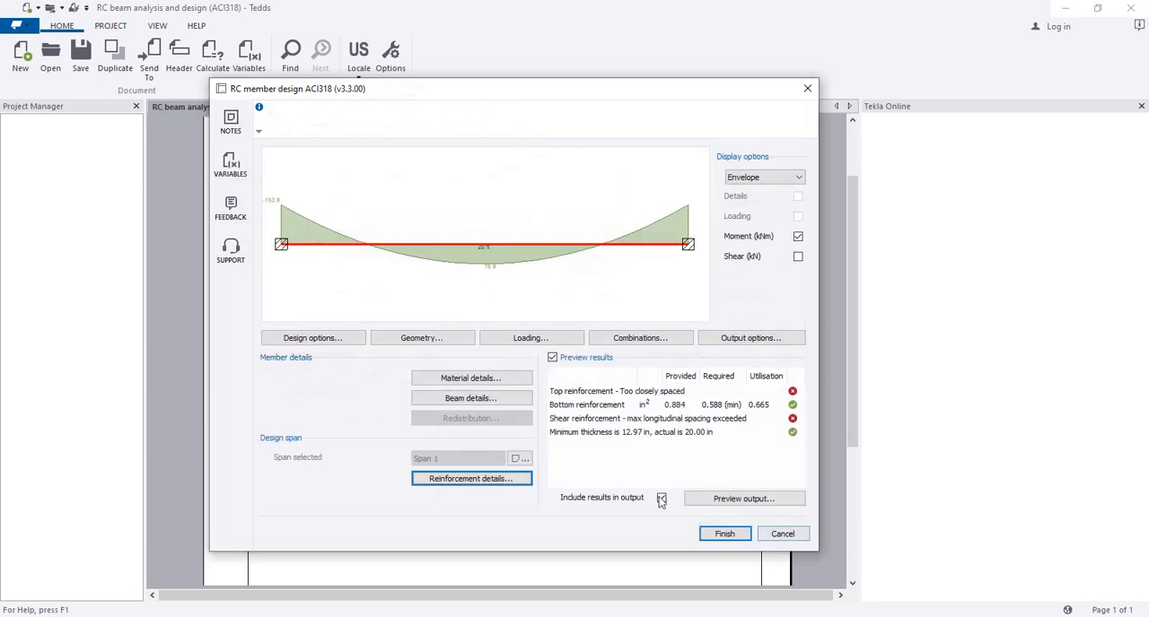
Step: Set the beam section's width to 12 in, apply the geometry, and finish the design to output the calculation
click(432, 340)
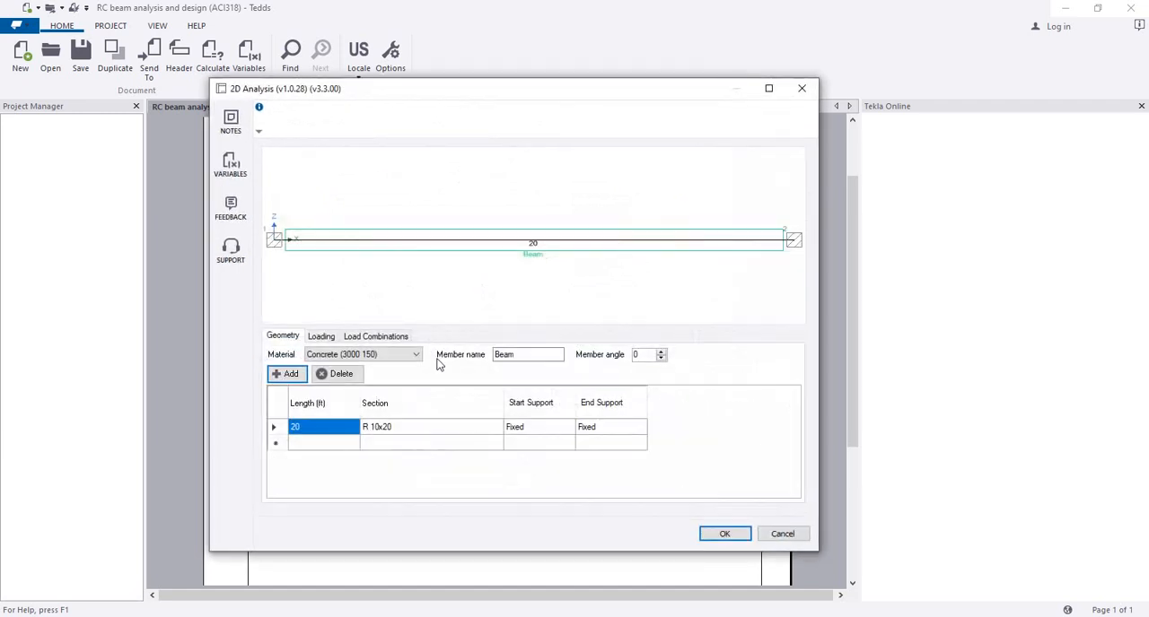
click(419, 434)
click(492, 428)
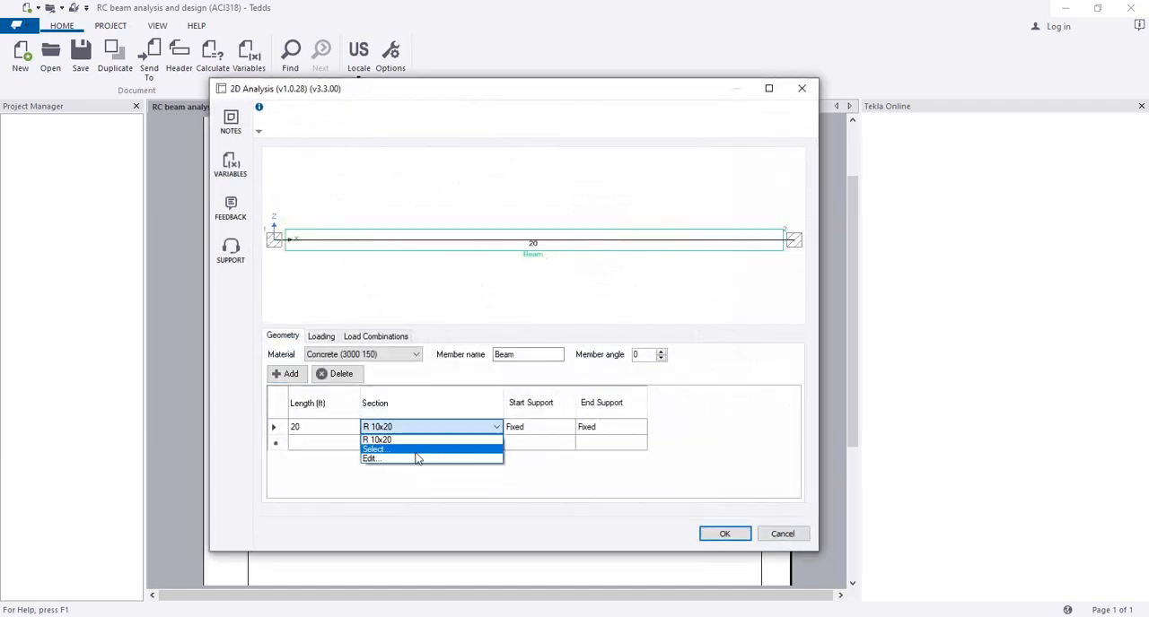
click(416, 461)
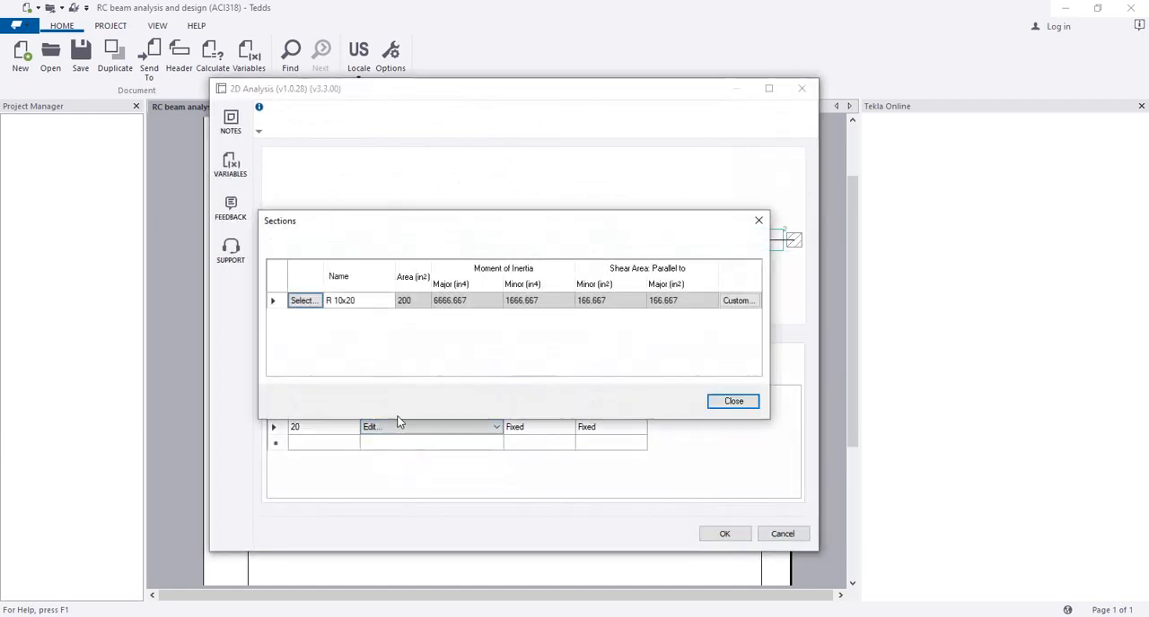
click(307, 301)
drag(421, 225, 376, 225)
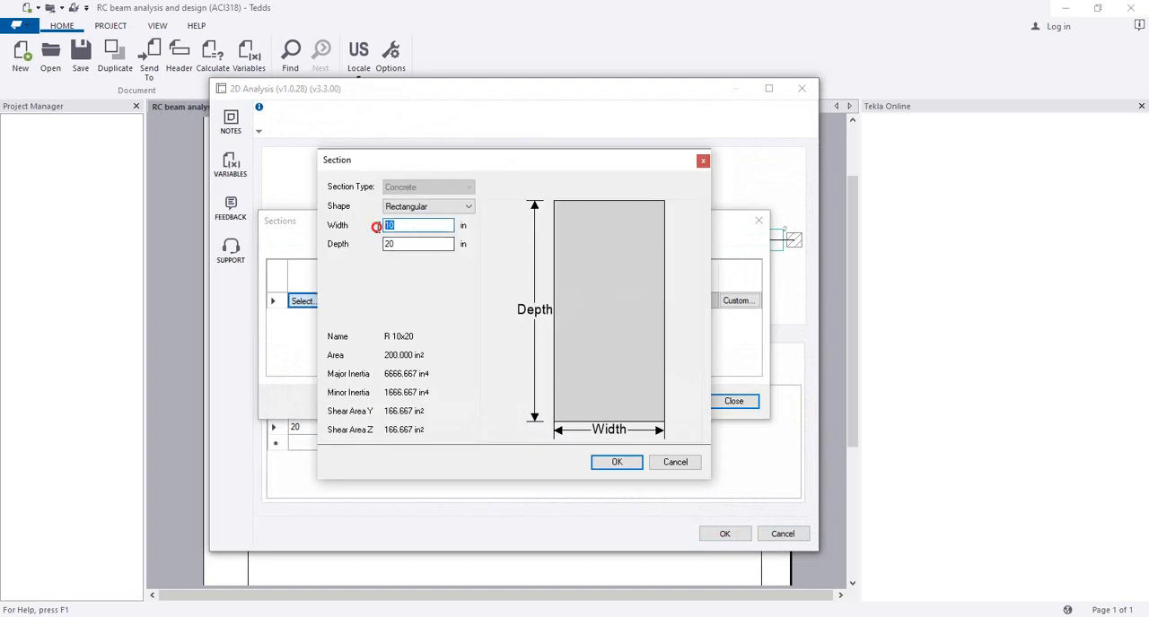
text(12)
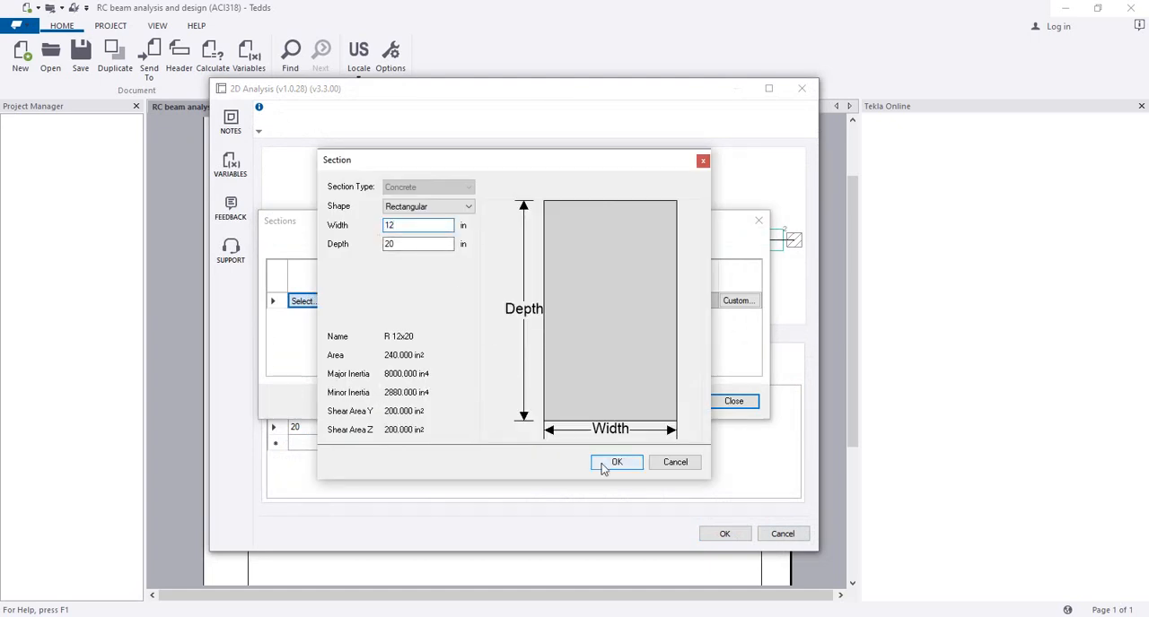
click(613, 463)
click(732, 404)
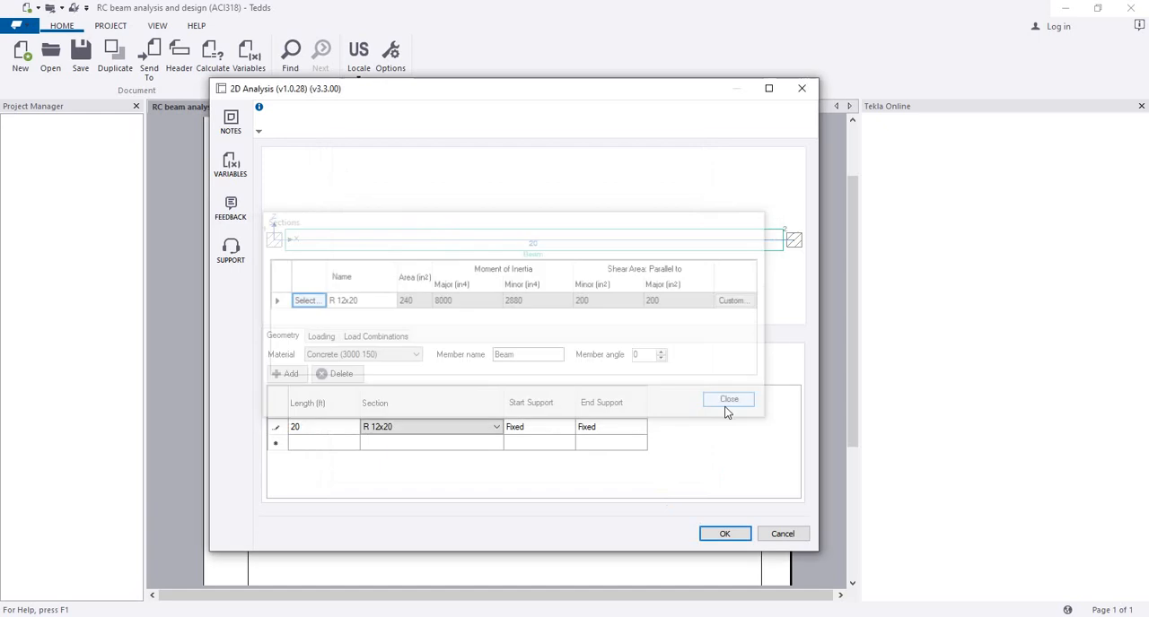
click(729, 537)
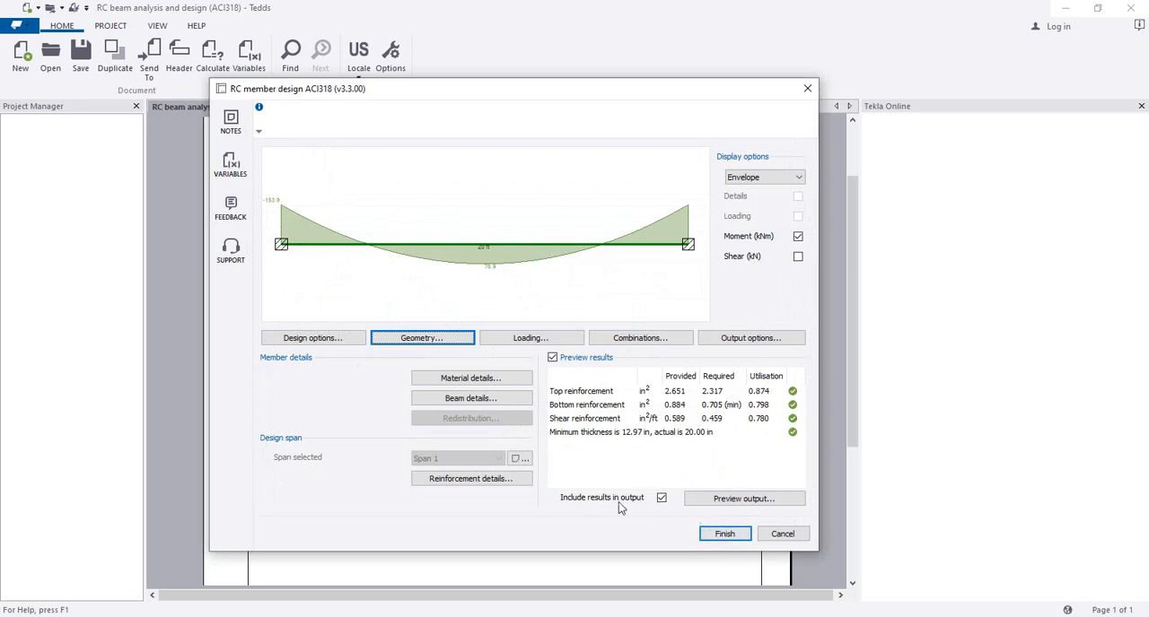
click(726, 536)
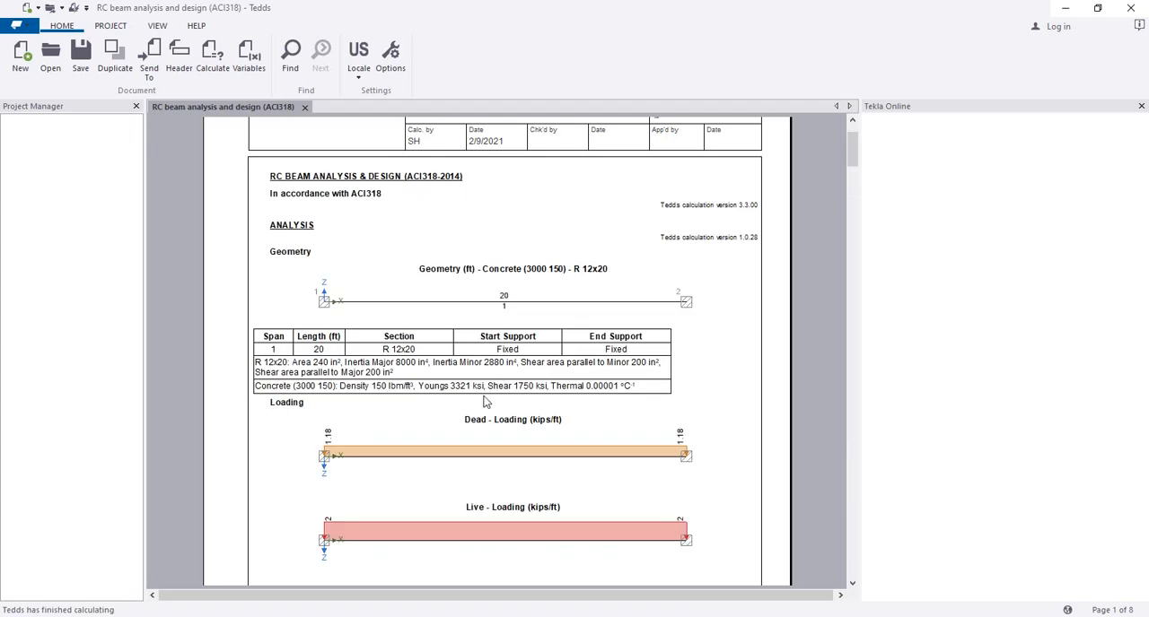
Step: Examine the calculation report's geometry, loading, moment envelope, and flexural and shear design checks for each zone
scroll(384, 396, down, 5)
scroll(494, 331, down, 15)
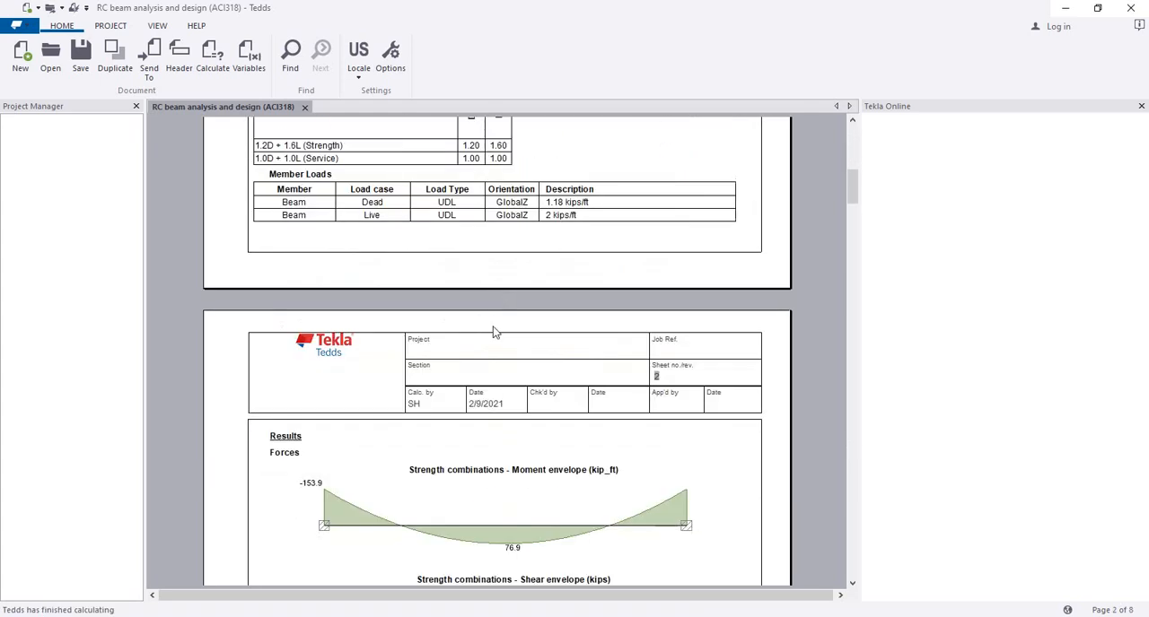
scroll(509, 359, down, 6)
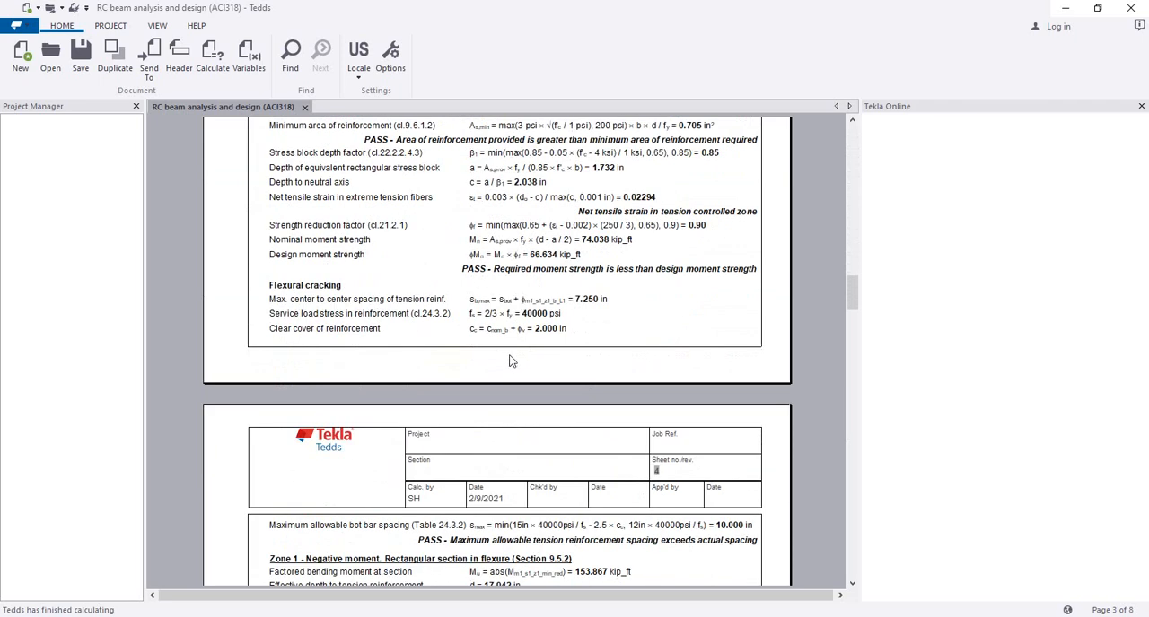
scroll(511, 357, up, 7)
scroll(511, 357, down, 3)
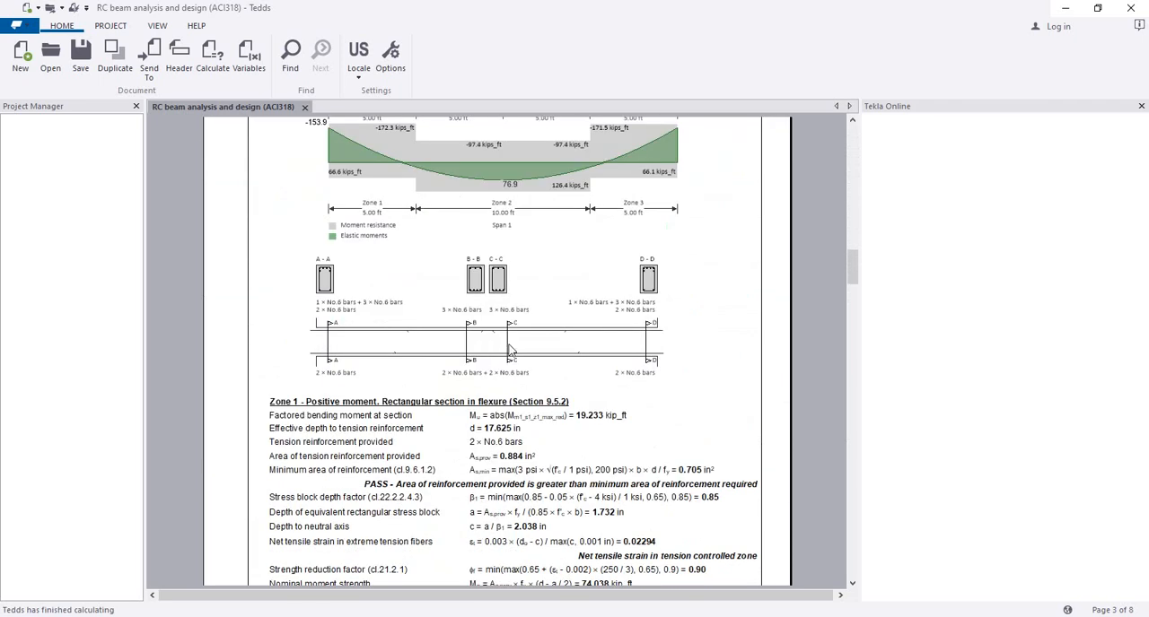
scroll(508, 349, up, 2)
scroll(508, 349, down, 3)
scroll(508, 348, up, 3)
scroll(512, 350, down, 7)
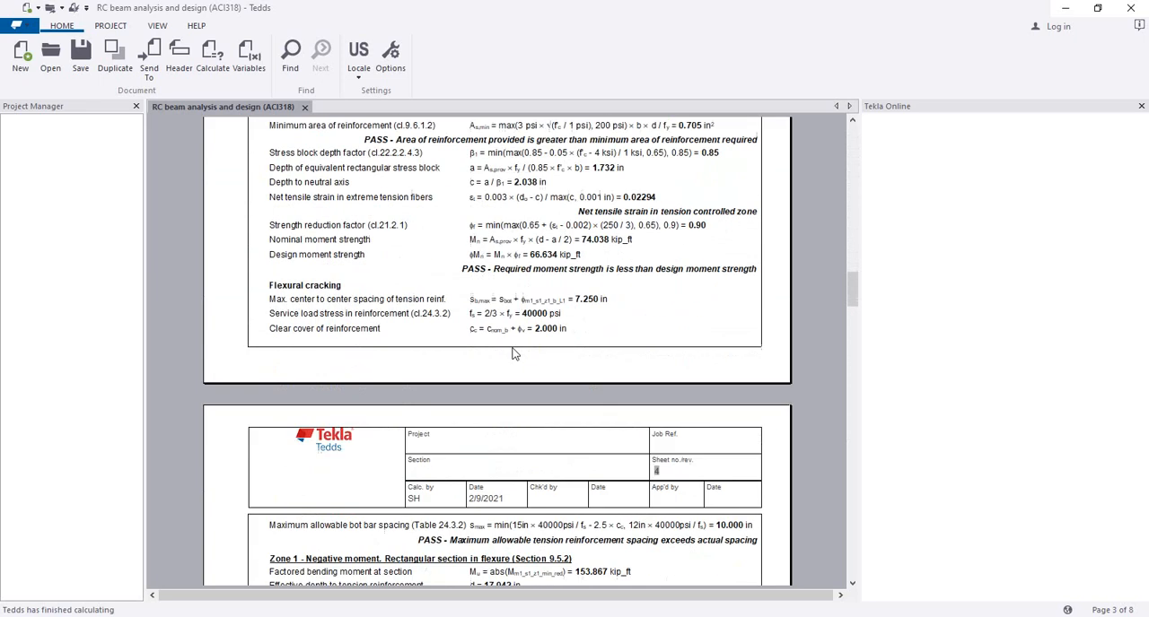
scroll(514, 355, down, 20)
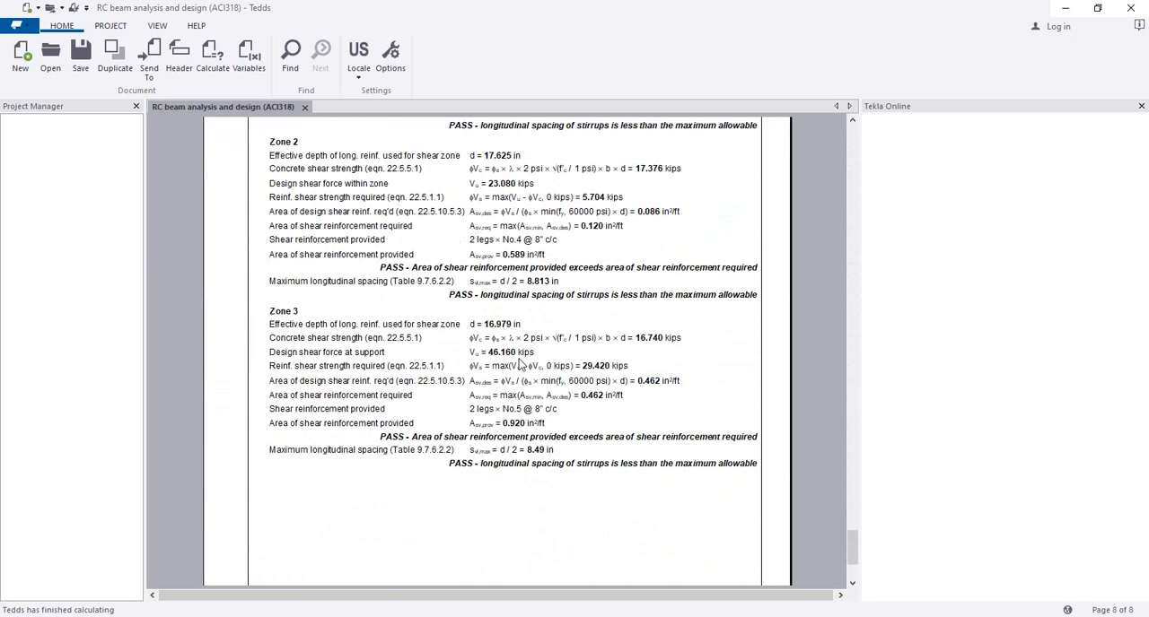
scroll(518, 363, up, 10)
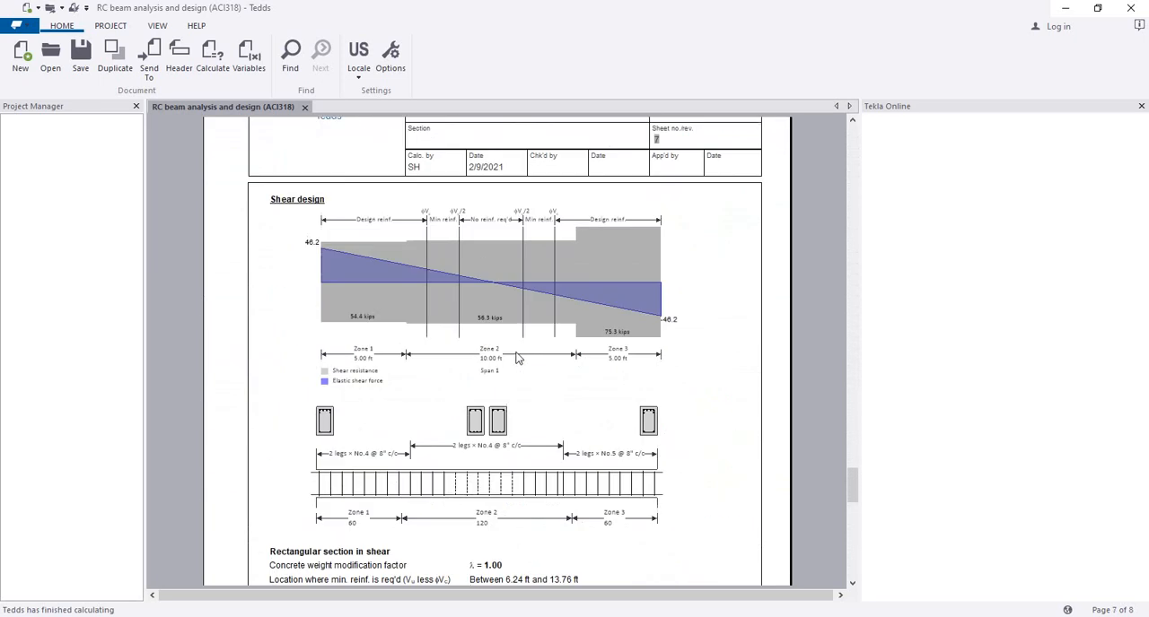
scroll(516, 357, down, 6)
scroll(515, 389, up, 4)
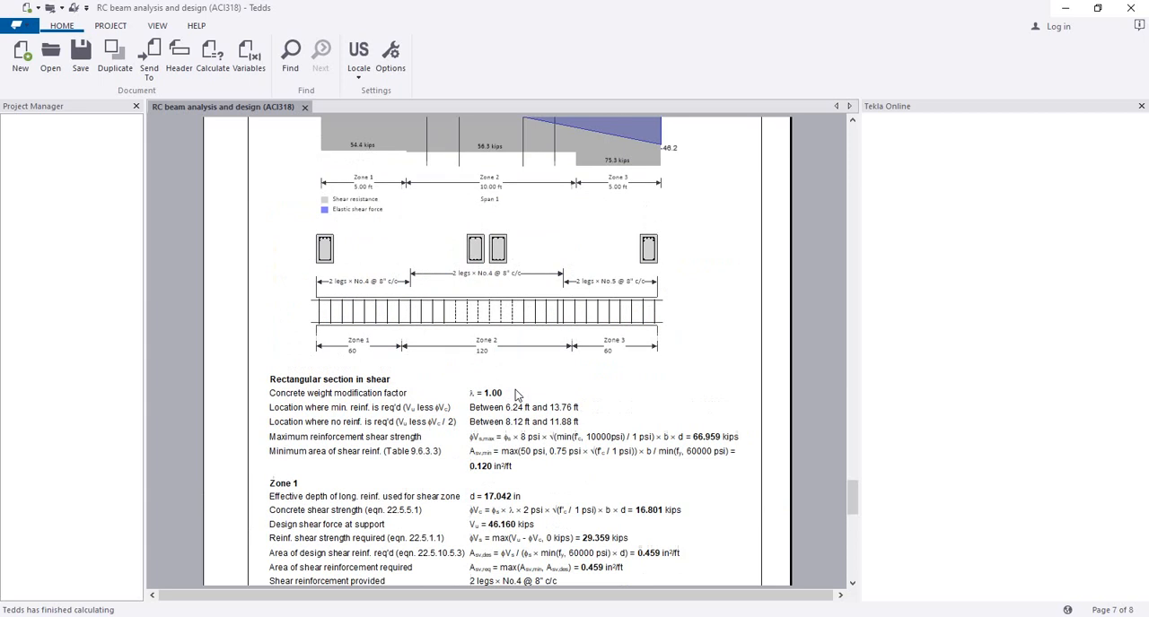
scroll(492, 394, up, 20)
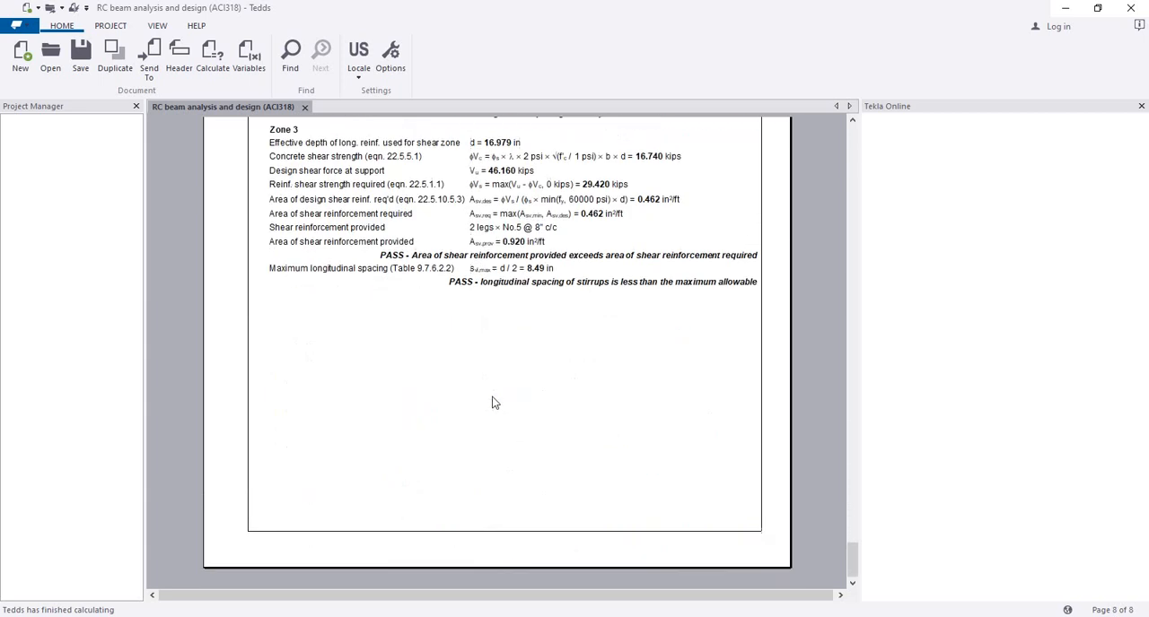
scroll(528, 420, up, 15)
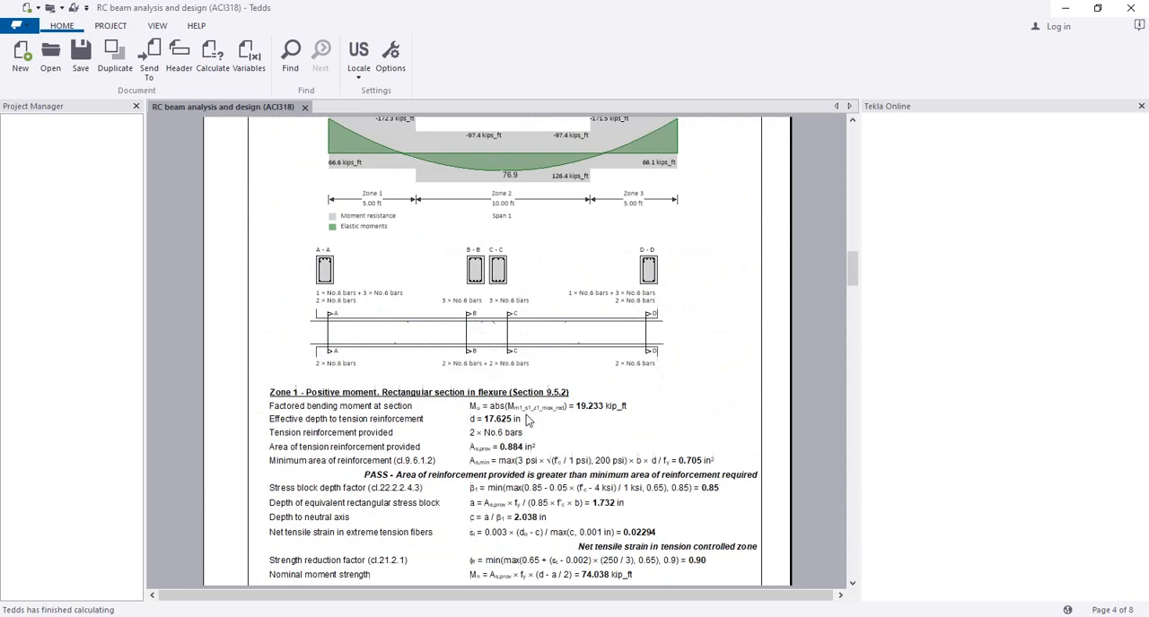